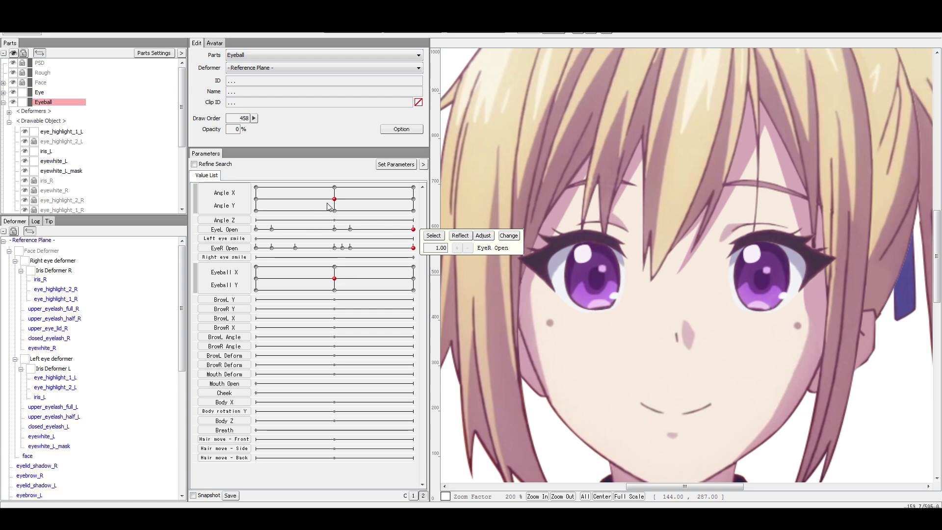
Preview the EyeL Open and EyeR Open parameters on the face, returning both to 1.00.
mouse_move(336, 205)
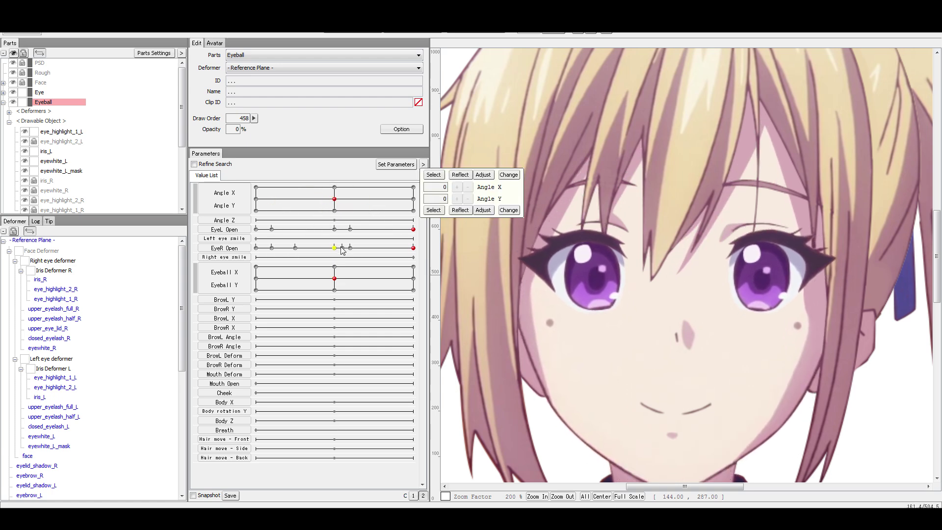
click(300, 230)
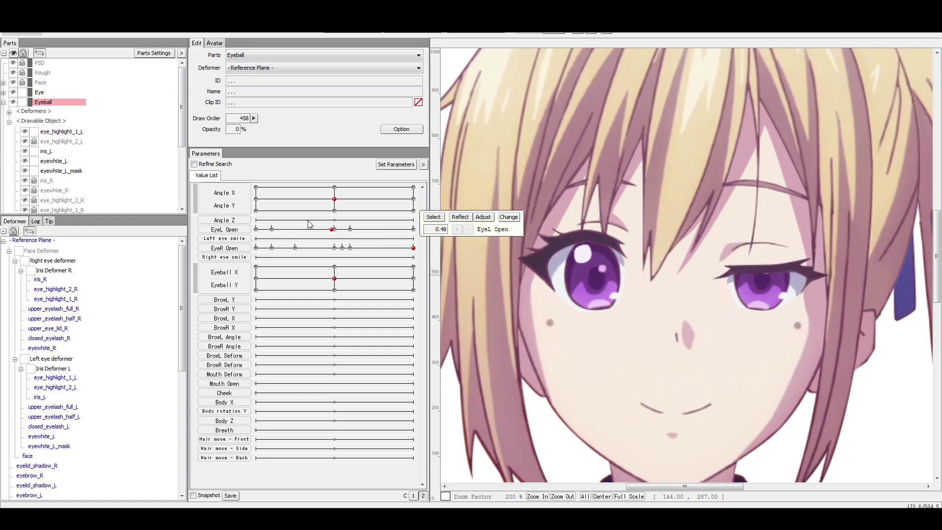
drag(407, 229, 466, 249)
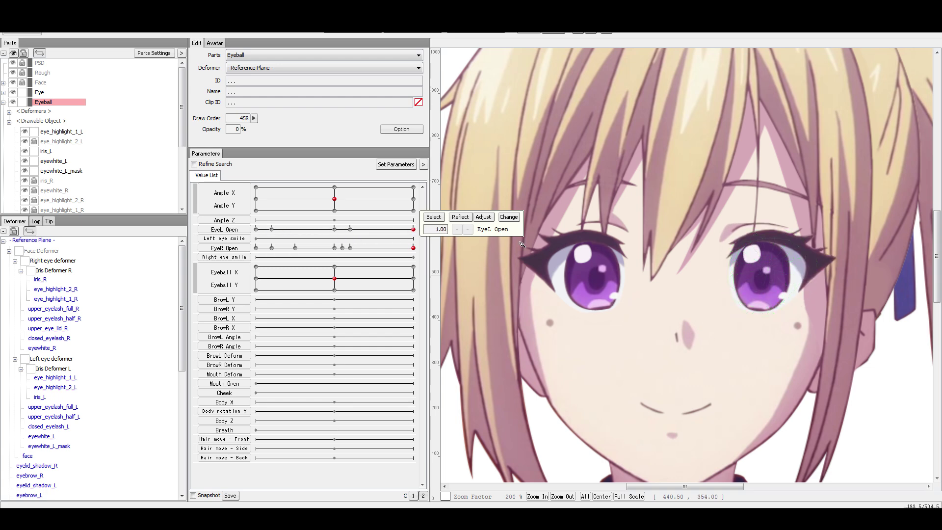
drag(377, 253, 465, 286)
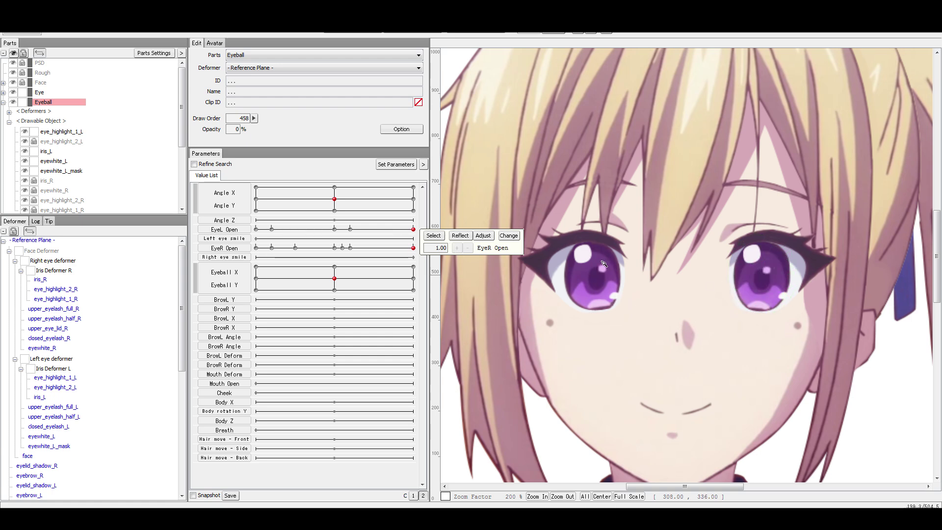
click(760, 290)
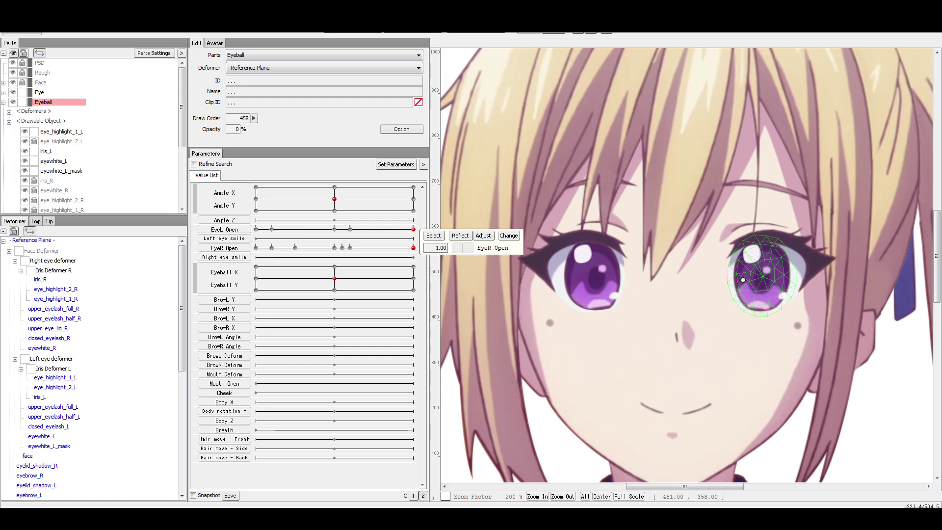
click(652, 272)
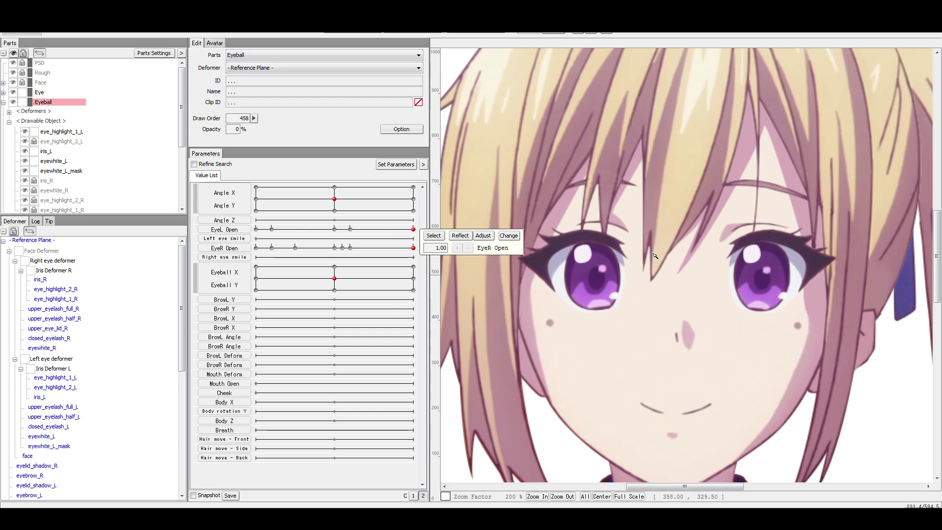
Preview the Eyeball X and Y movement from its centre, followed by the left eye closing and reopening.
click(333, 290)
drag(391, 298, 335, 278)
mouse_move(414, 229)
mouse_down()
mouse_move(327, 229)
mouse_move(396, 230)
mouse_up()
drag(328, 230, 513, 220)
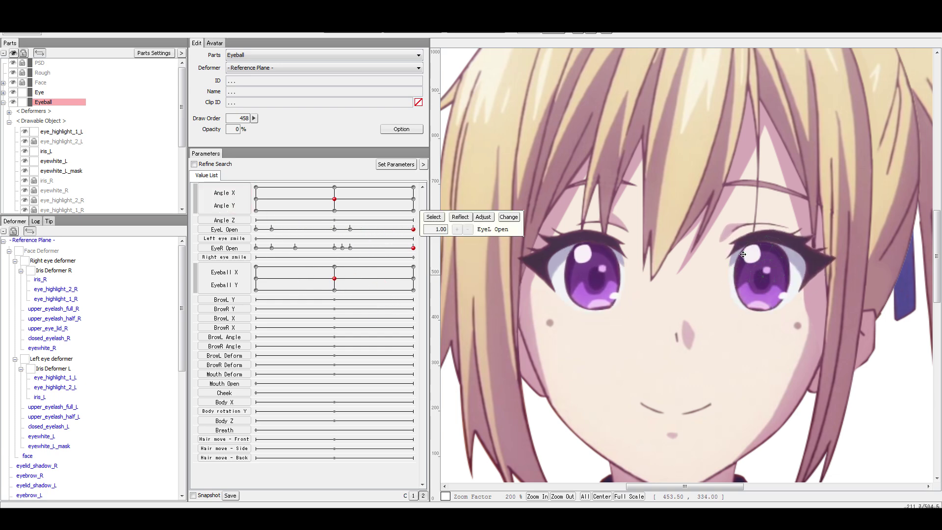
Examine the eye_highlight_1_L mesh up close, and check the left eye's appearance across the EyeL Open range.
click(744, 254)
scroll(743, 254, up, 2)
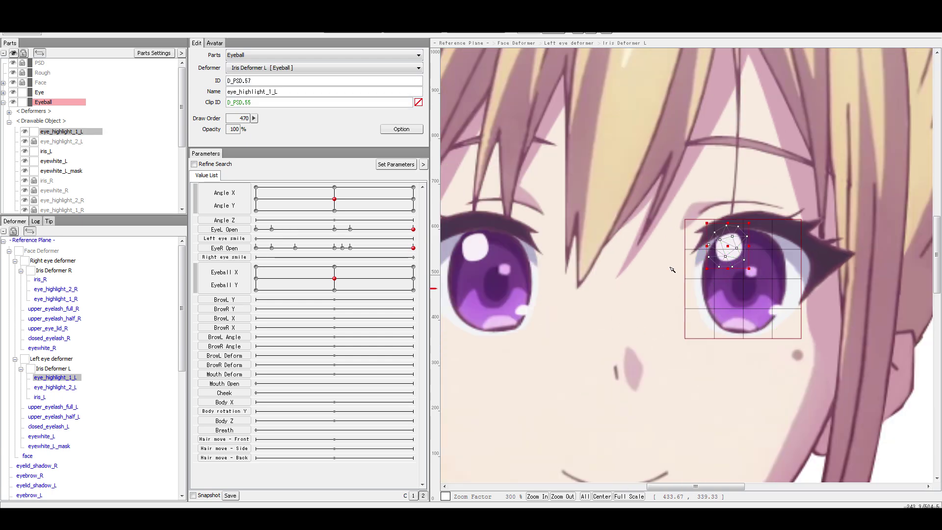
scroll(673, 269, down, 2)
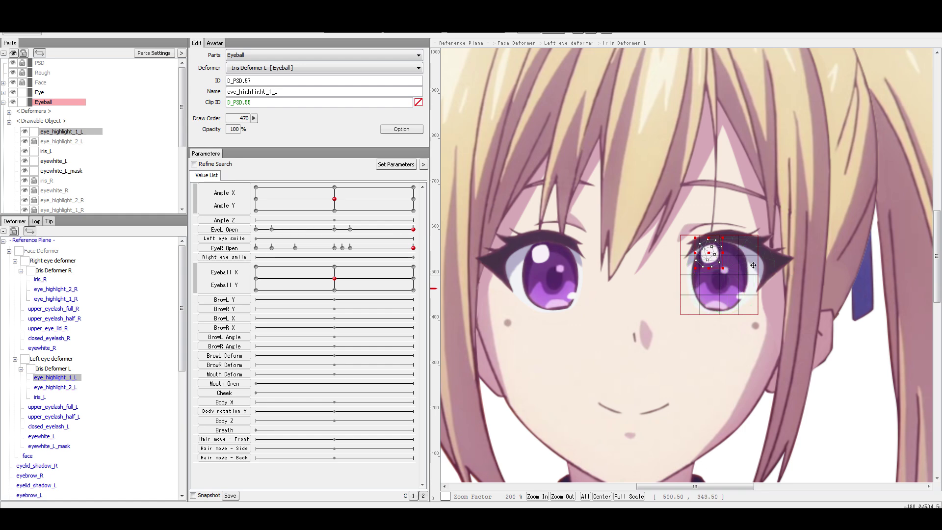
scroll(724, 251, up, 1)
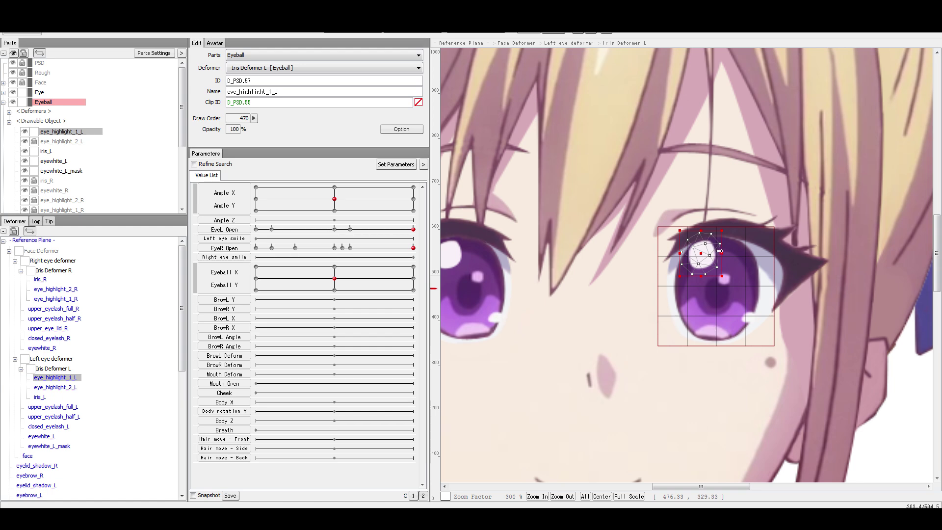
click(661, 253)
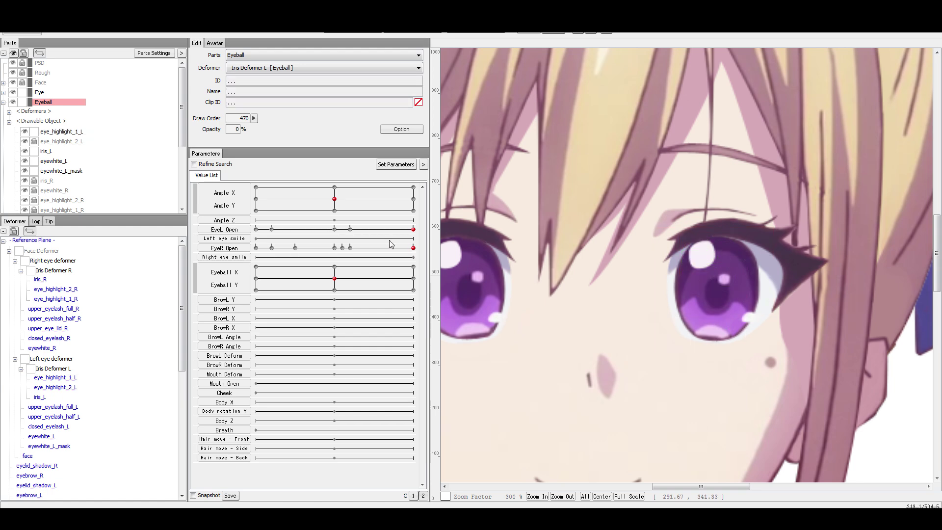
click(335, 230)
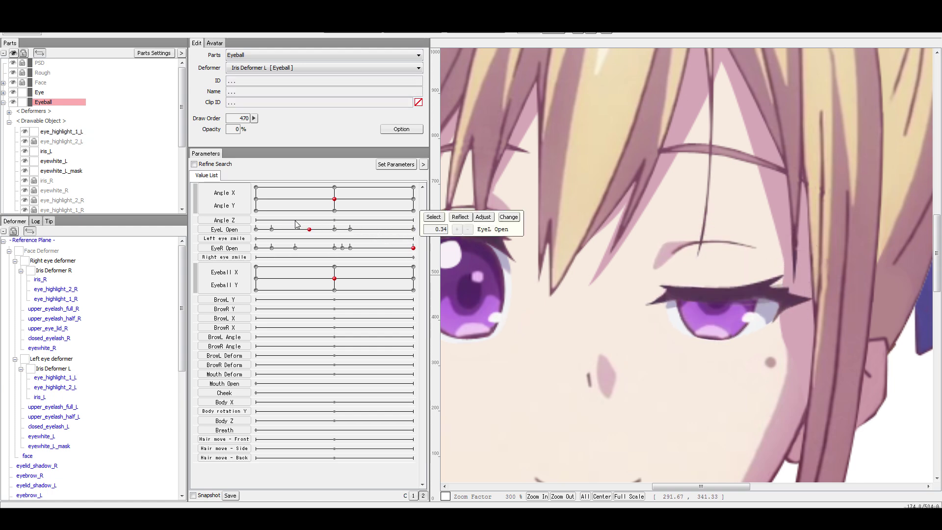
click(281, 229)
drag(289, 225, 416, 203)
Compare the eyewhite_L_mask and eyewhite_L meshes and their EyeL Open keys.
click(82, 172)
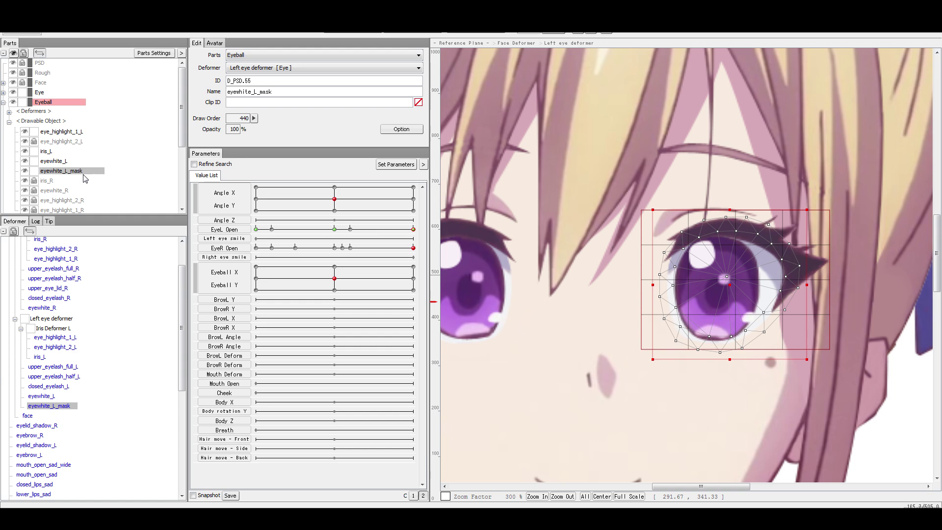
click(77, 164)
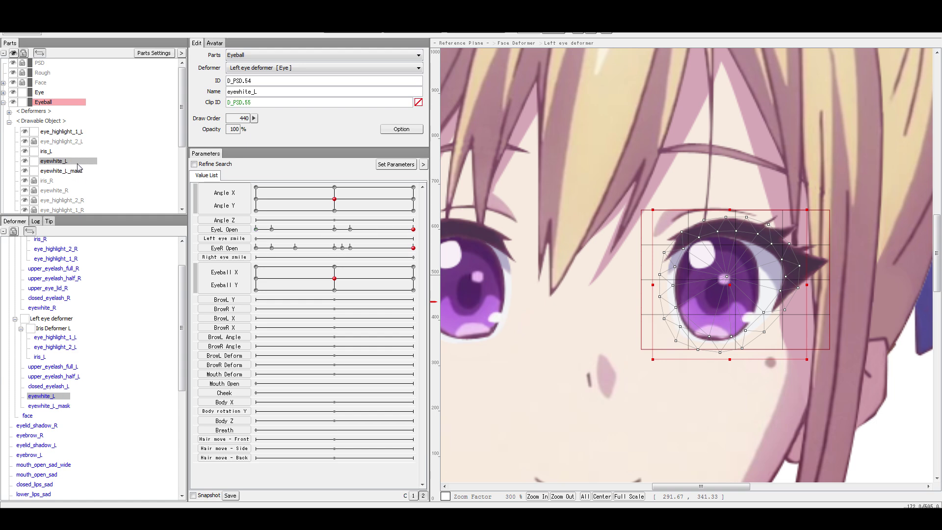
click(76, 173)
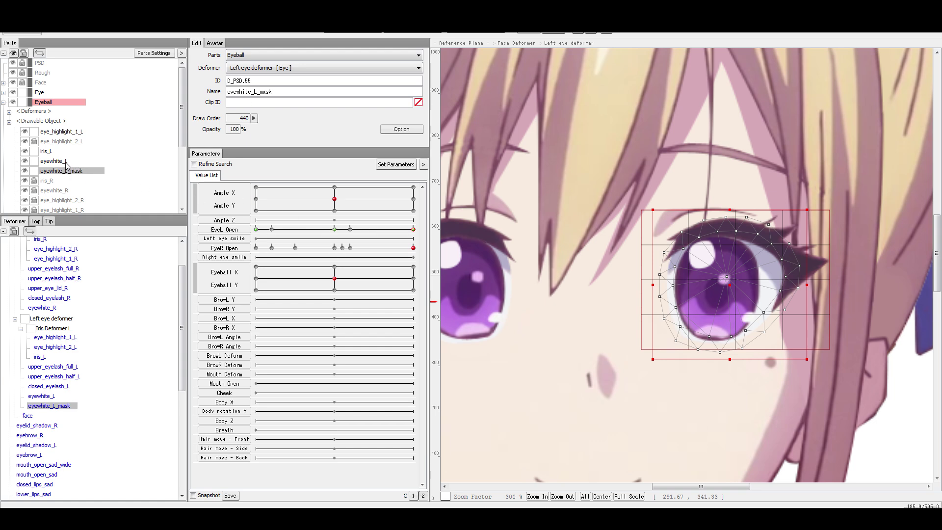
scroll(147, 120, down, 1)
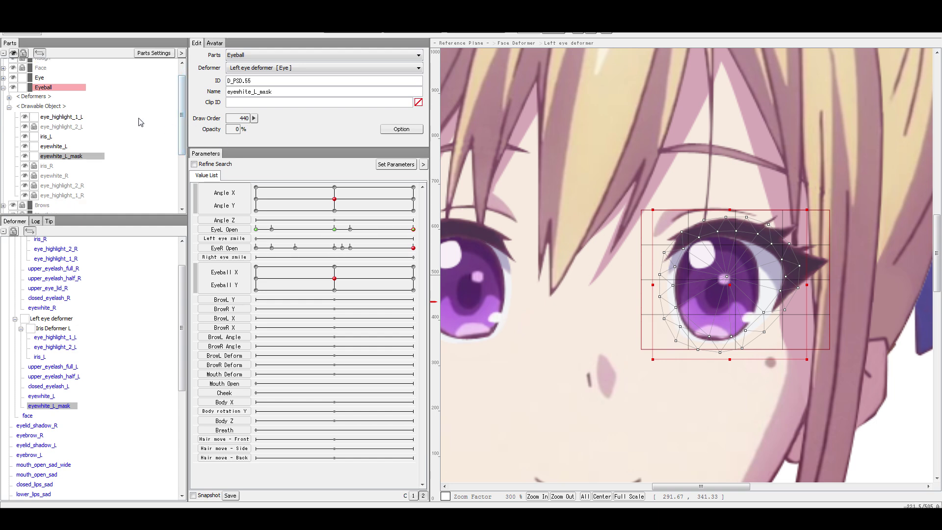
drag(414, 229, 423, 211)
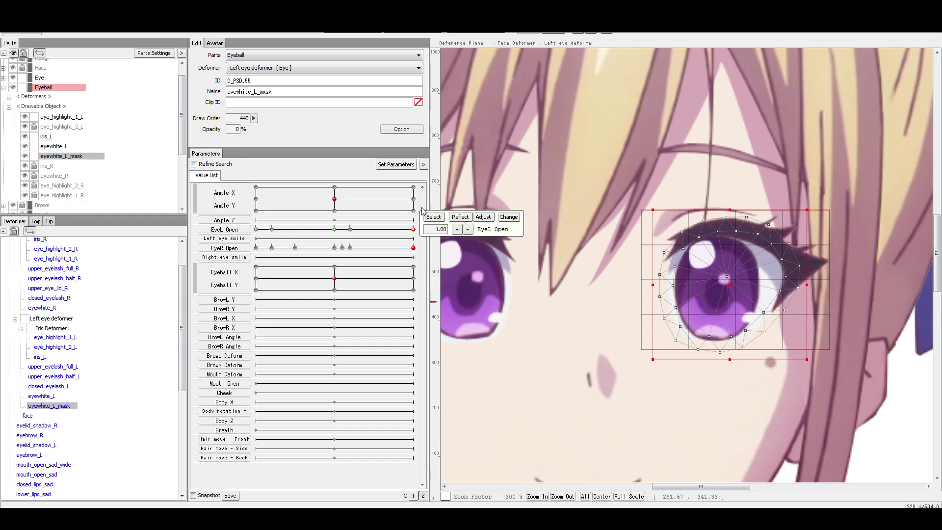
Delete the eyewhite_L object, and select eyewhite_L_mask.
click(67, 148)
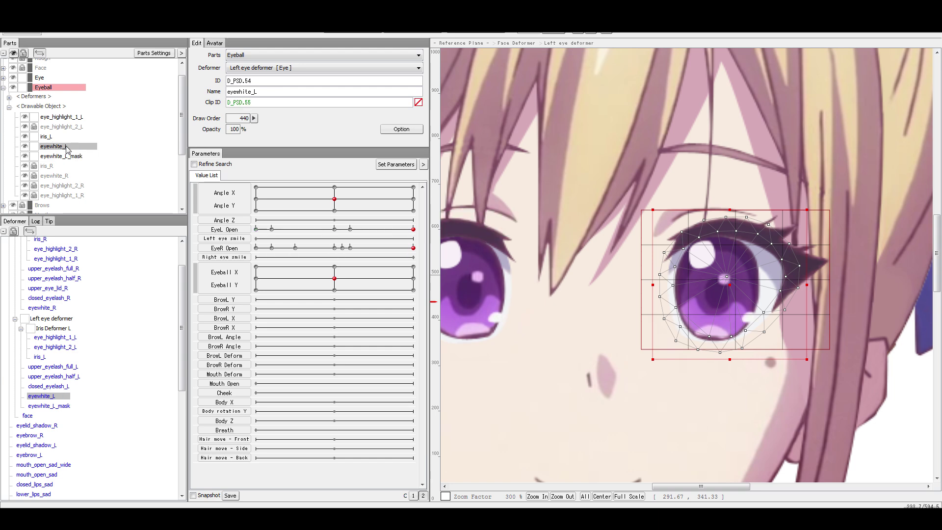
key(Delete)
click(83, 148)
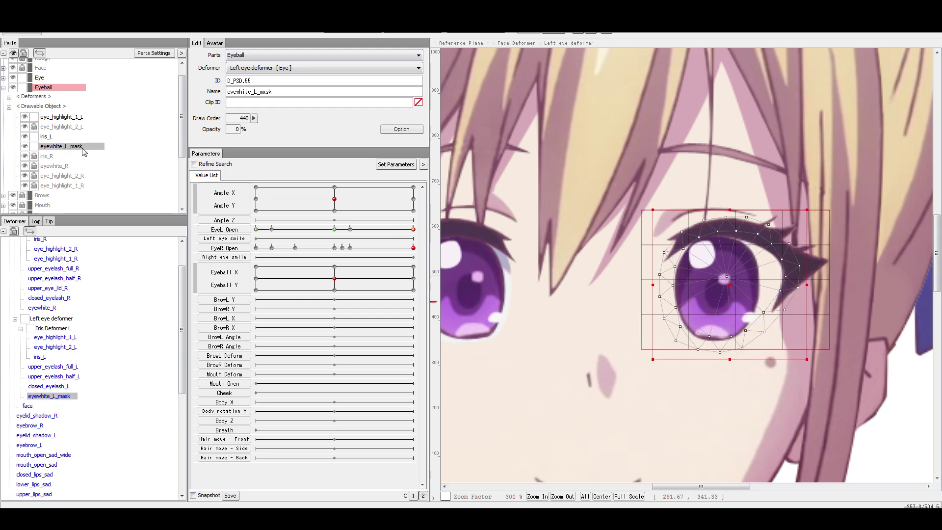
Check how eyewhite_L_mask deforms across the EyeL Open range, returning the parameter to 1.00.
drag(339, 229, 406, 232)
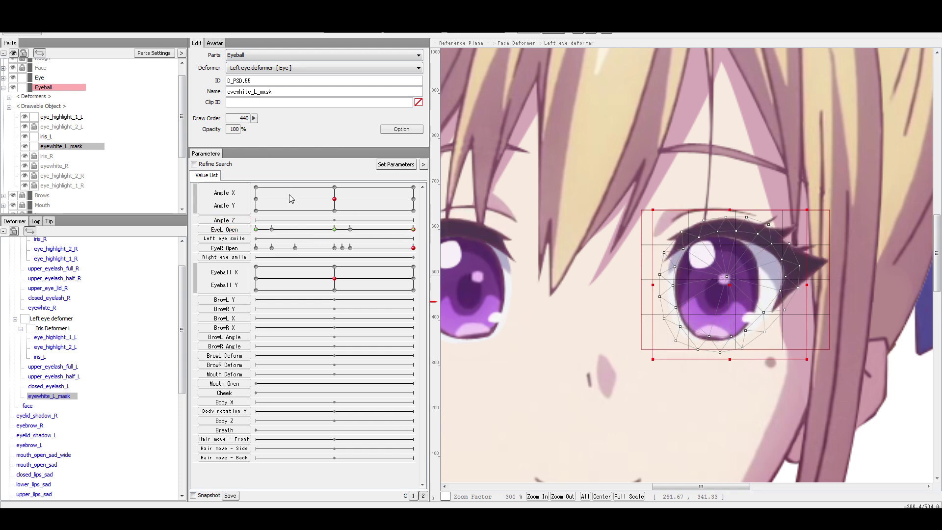
drag(415, 233, 572, 274)
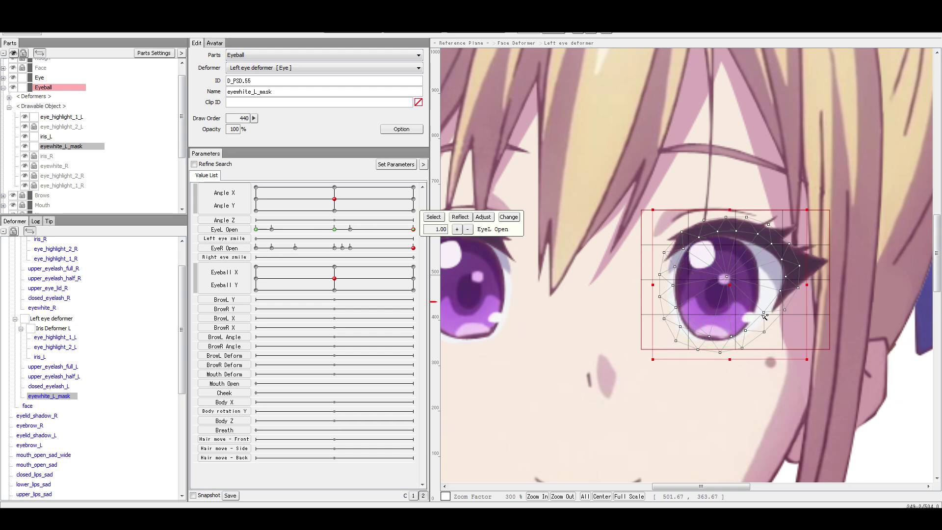
drag(409, 230, 478, 253)
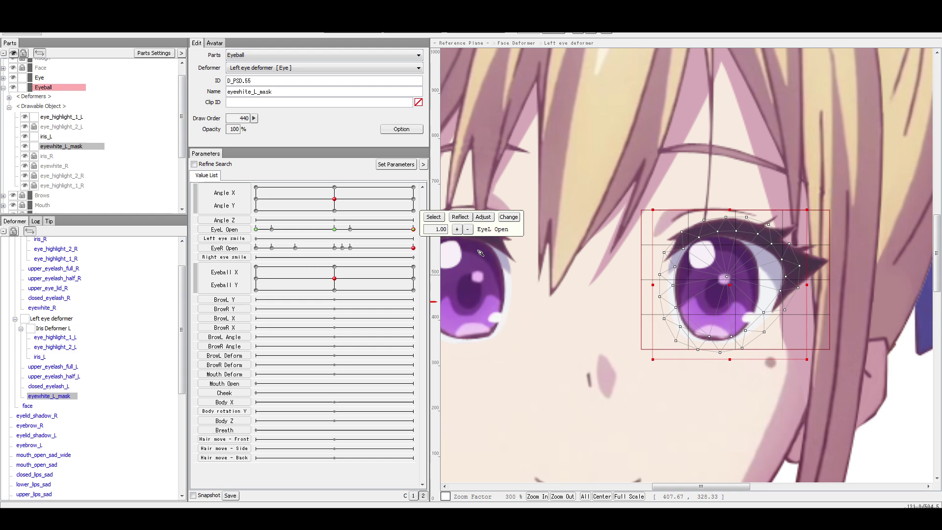
drag(414, 248, 604, 260)
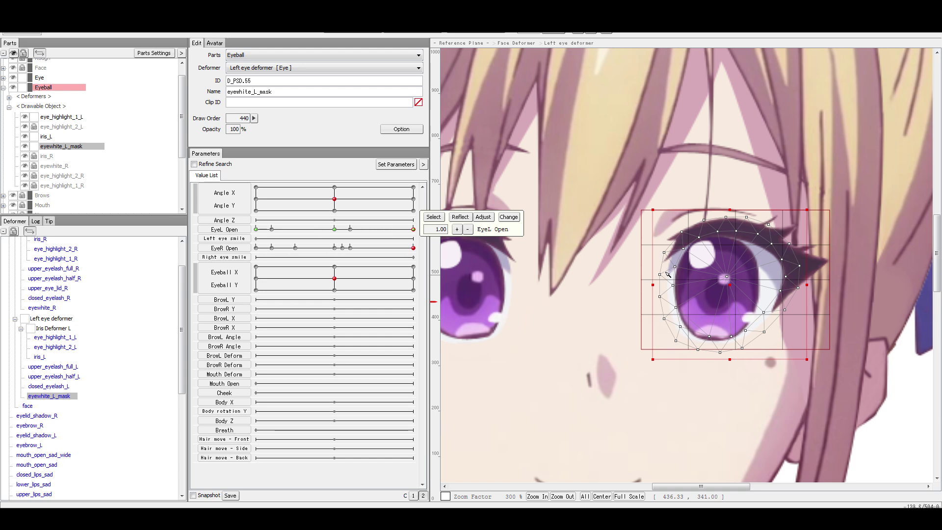
mouse_move(375, 229)
mouse_down()
mouse_move(309, 232)
mouse_move(413, 241)
mouse_up()
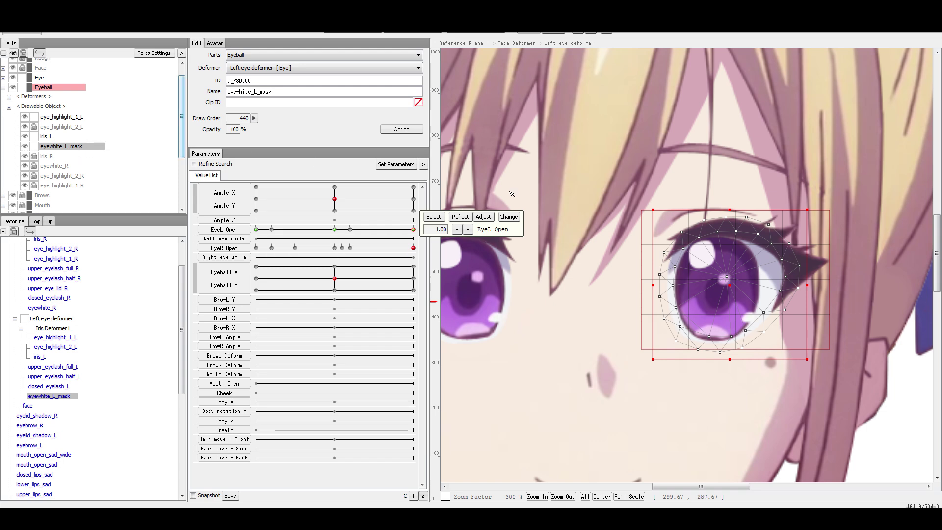
Select eye_highlight_1_L in the left eye and check its behaviour as EyeL Open changes.
scroll(799, 293, up, 5)
scroll(633, 277, down, 4)
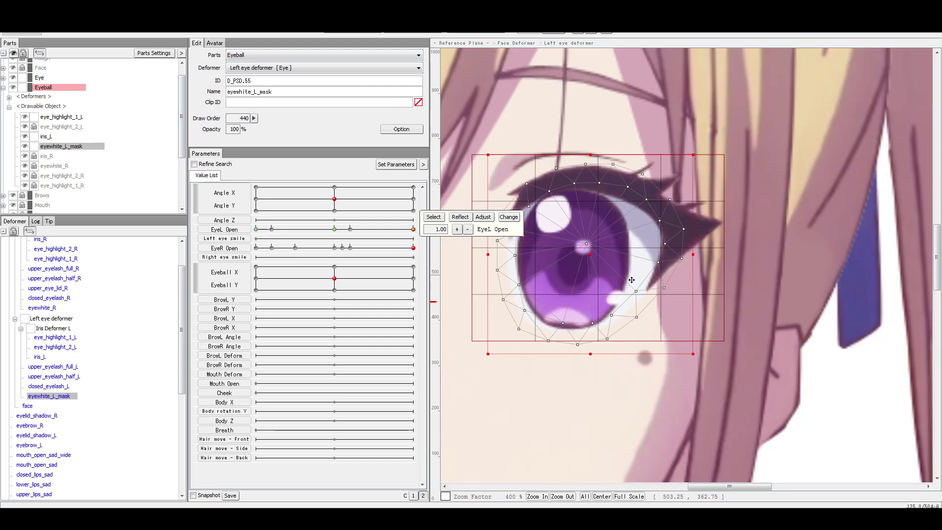
scroll(731, 248, down, 1)
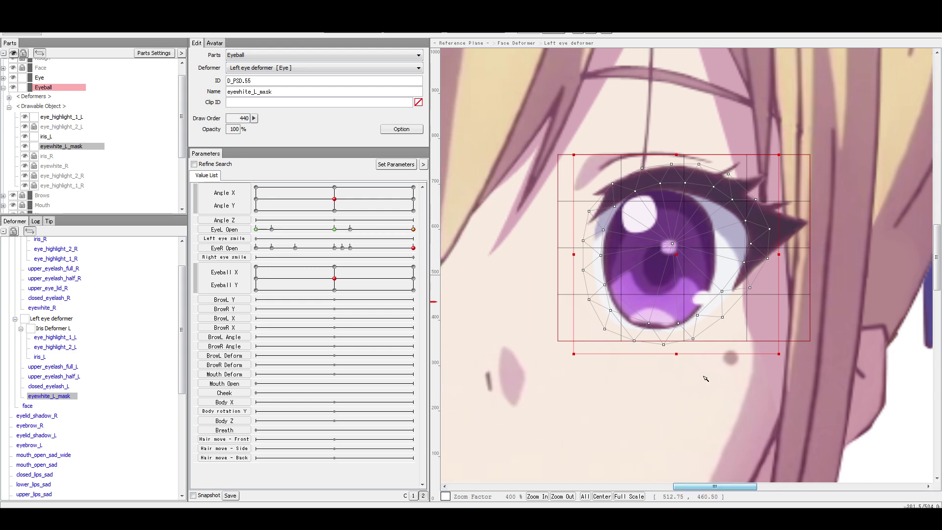
click(638, 212)
scroll(639, 213, up, 3)
scroll(639, 212, down, 3)
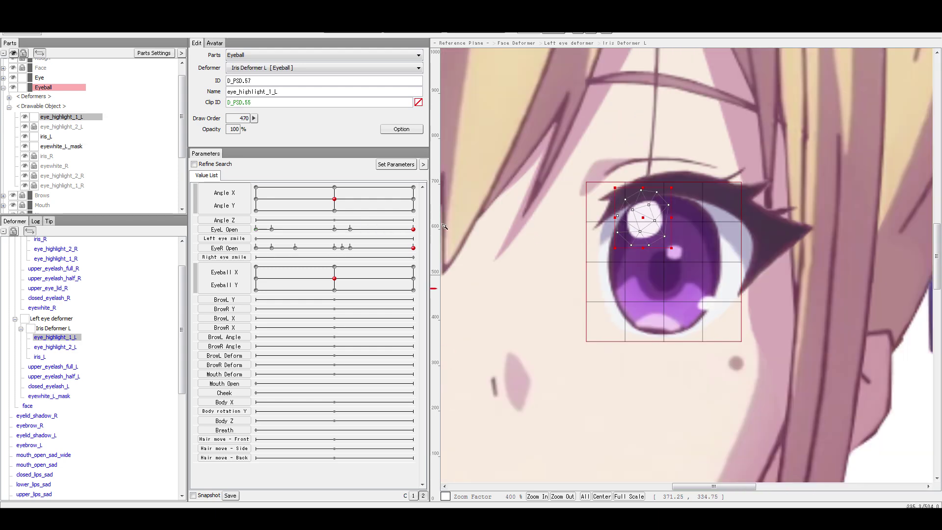
drag(412, 229, 447, 224)
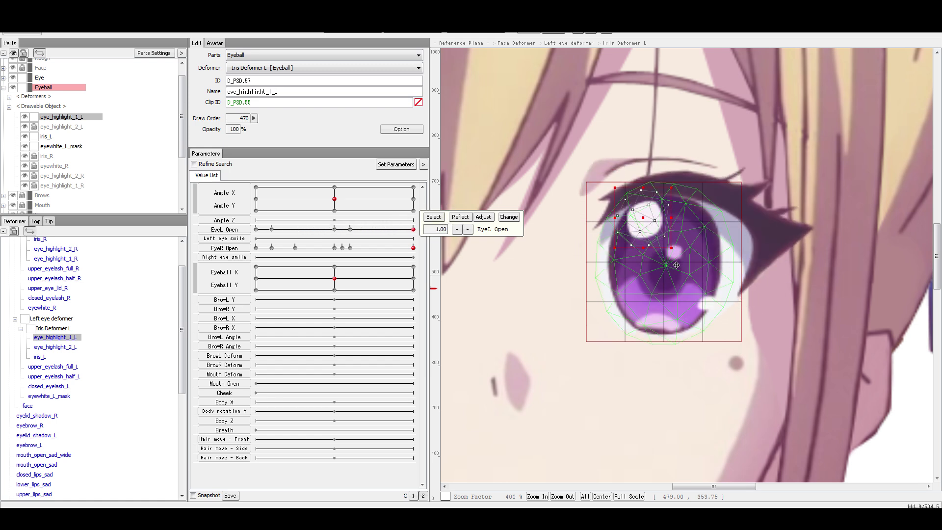
Select iris_L and give it EyeL Open keys at 0.000 and 1.000 only.
click(665, 267)
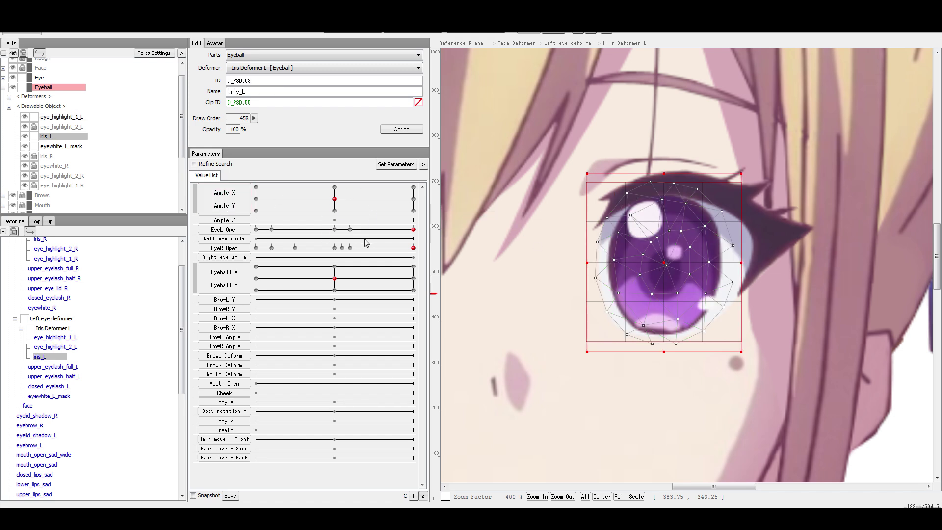
drag(360, 237, 415, 228)
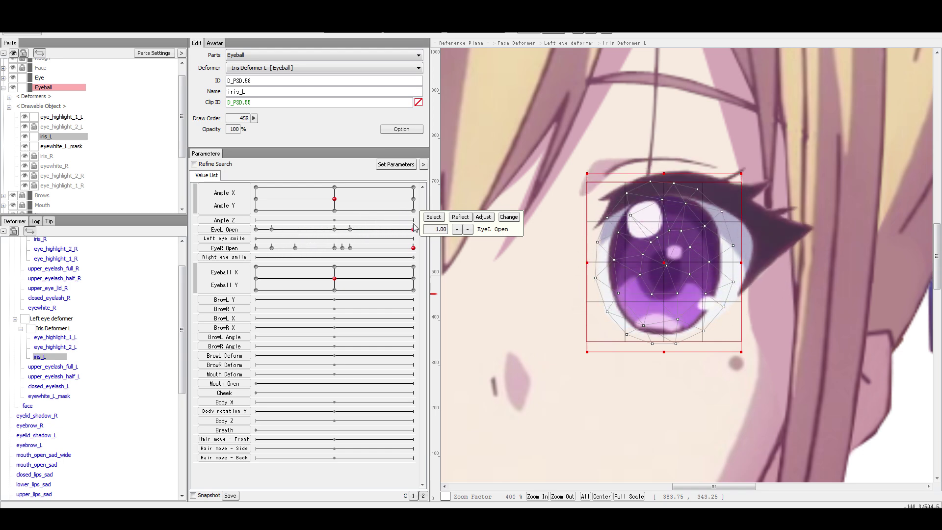
double_click(224, 229)
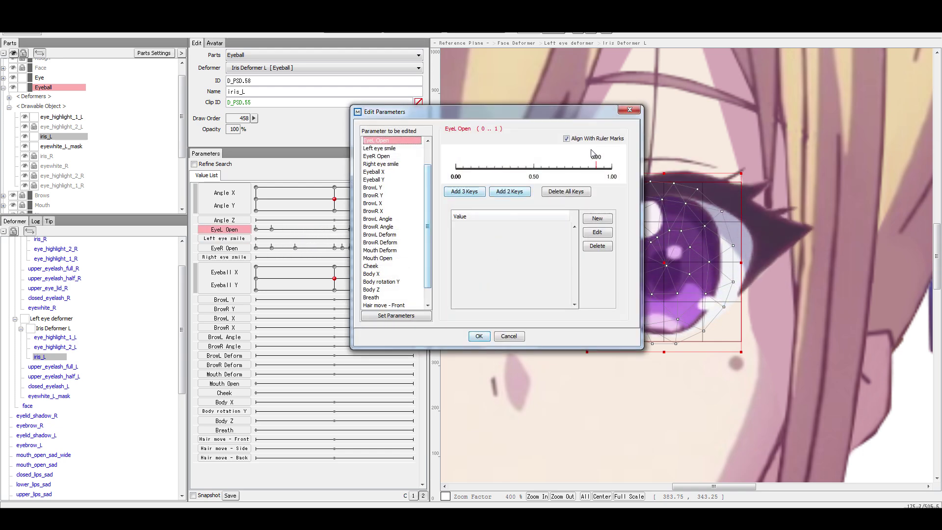
click(459, 180)
click(534, 175)
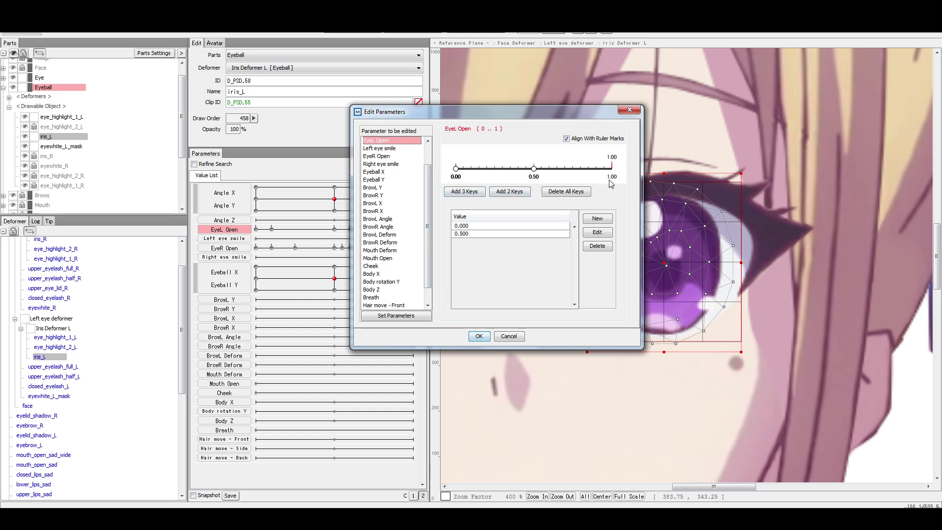
click(612, 180)
click(534, 169)
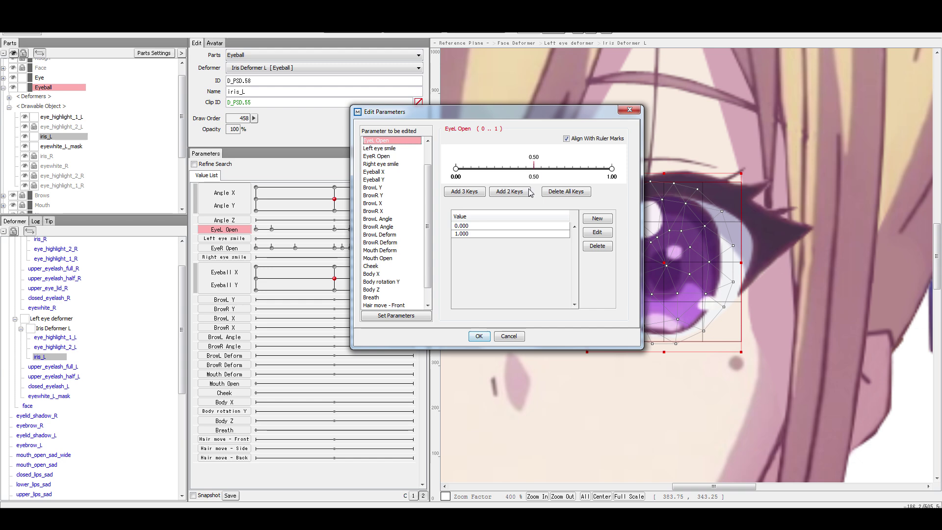
click(480, 337)
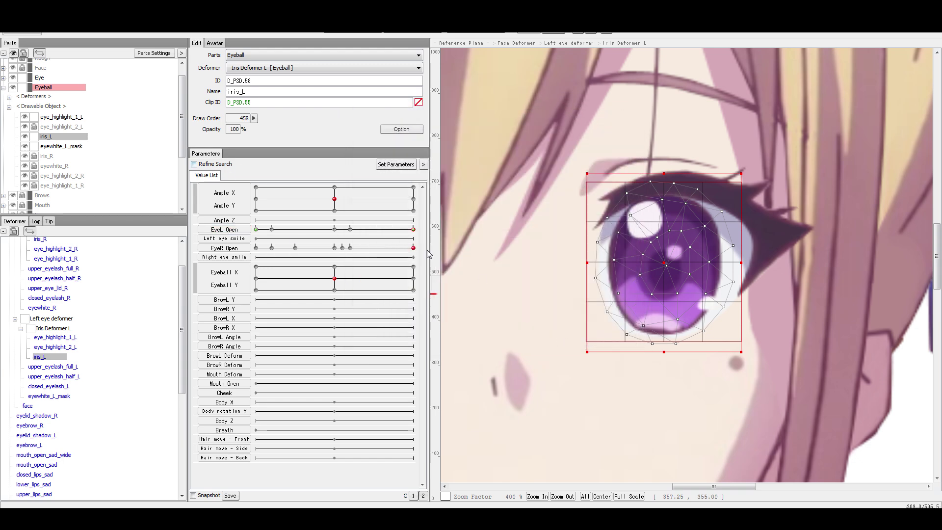
At the EyeL Open 0 key, squash the iris_L mesh by lowering its upper edge.
drag(357, 229, 256, 229)
drag(662, 177, 669, 223)
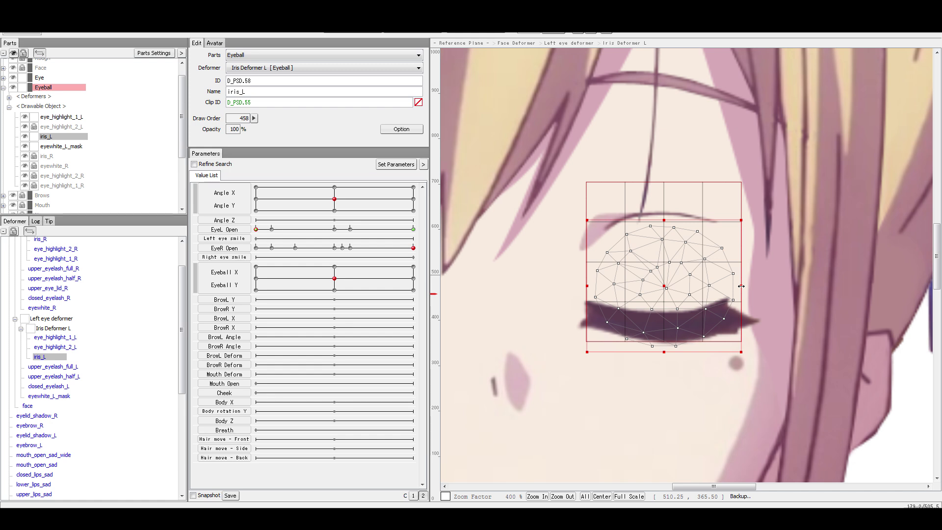
Widen the squashed iris_L mesh symmetrically at the EyeL Open 0 key and check it against more open eye values.
drag(743, 286, 750, 287)
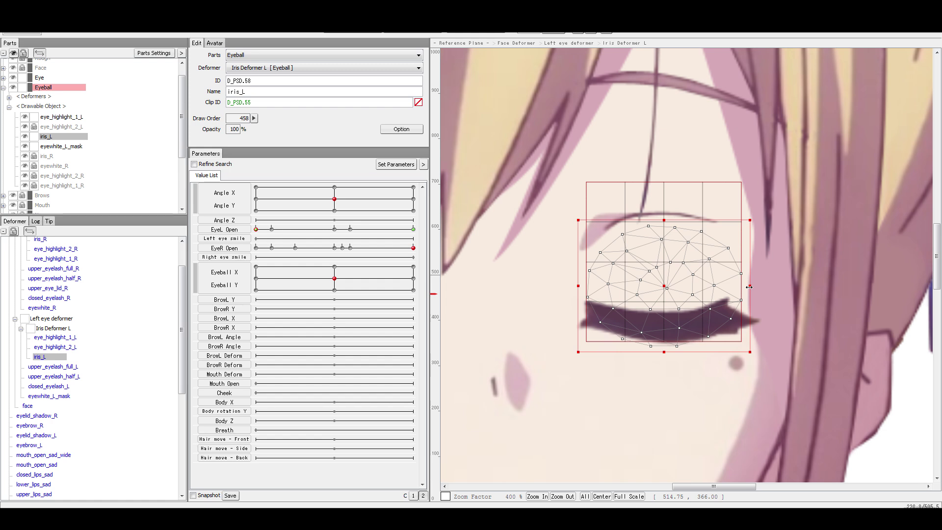
drag(749, 287, 749, 287)
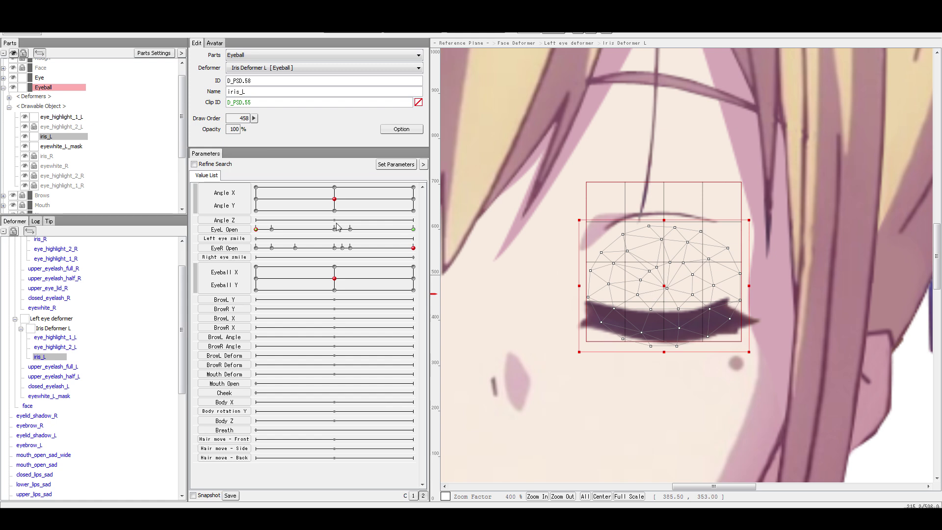
drag(339, 233, 385, 245)
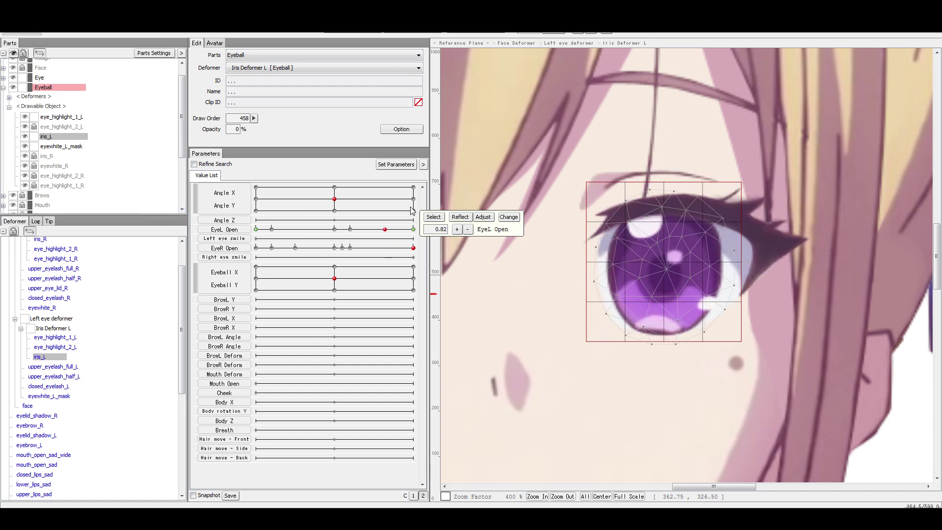
drag(401, 233, 349, 231)
drag(282, 229, 335, 248)
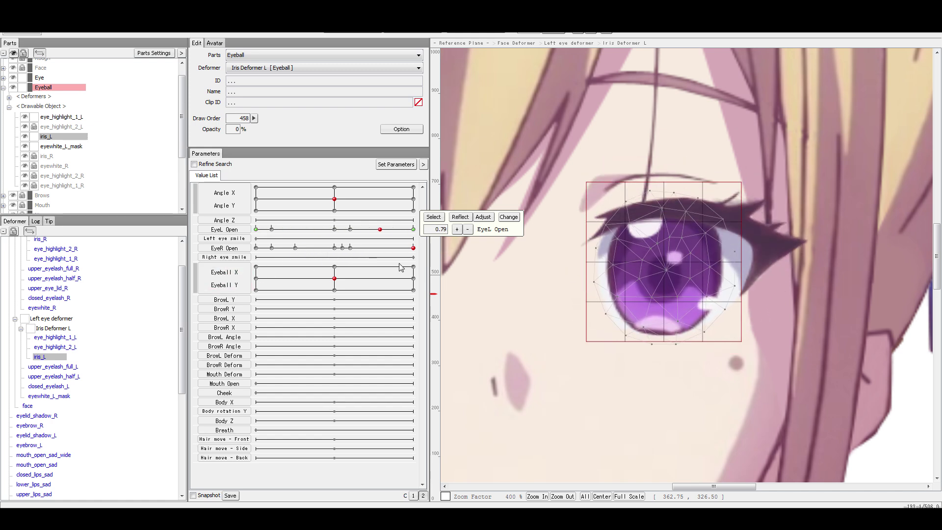
click(688, 233)
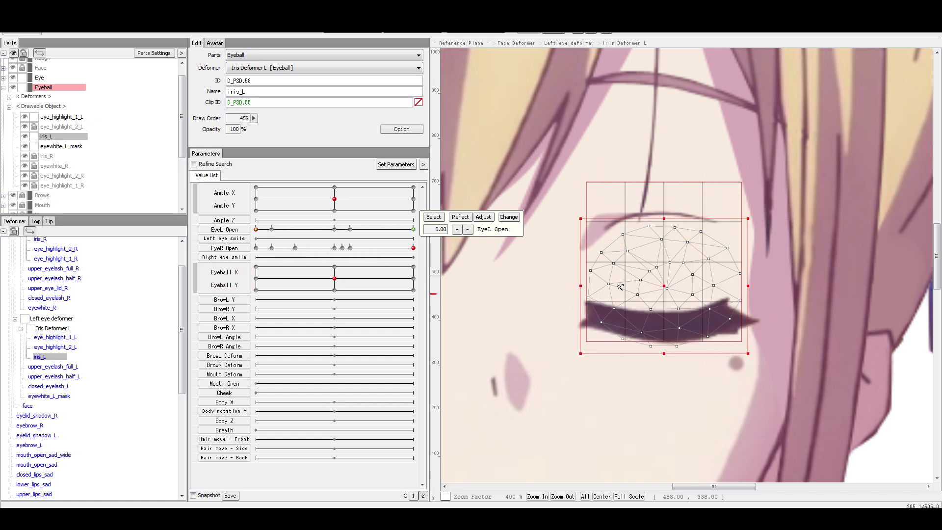
Check how iris_L deforms between closed and open along EyeL Open, including 0.50, and return the parameter to 1.00.
drag(413, 232, 273, 260)
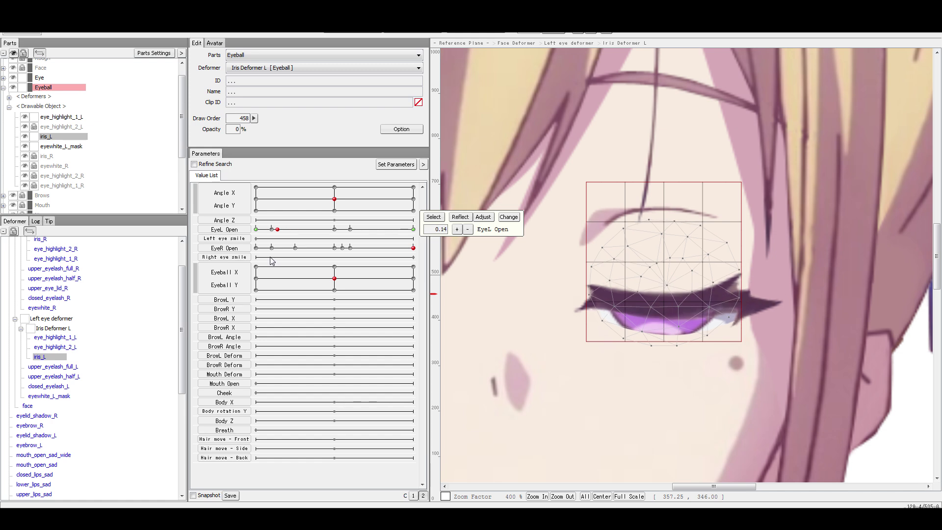
drag(364, 253, 340, 236)
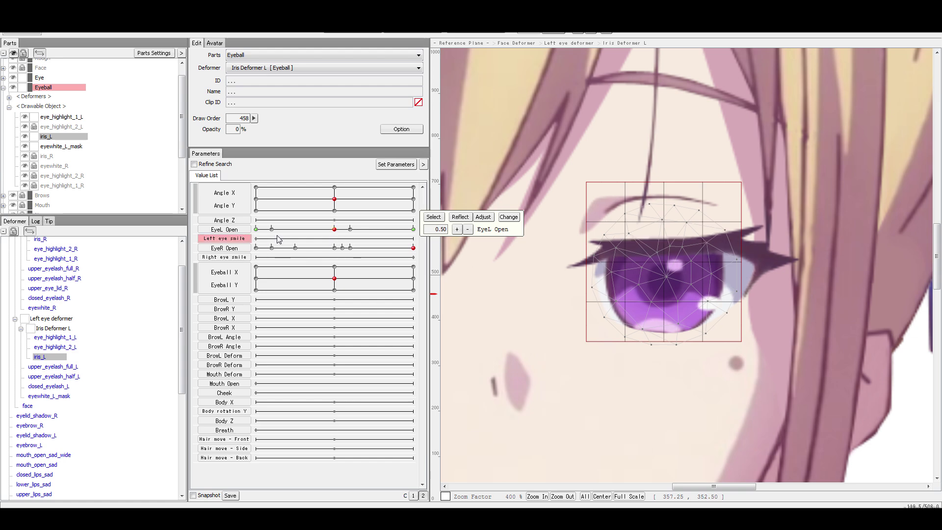
click(330, 230)
drag(376, 230, 372, 277)
click(335, 229)
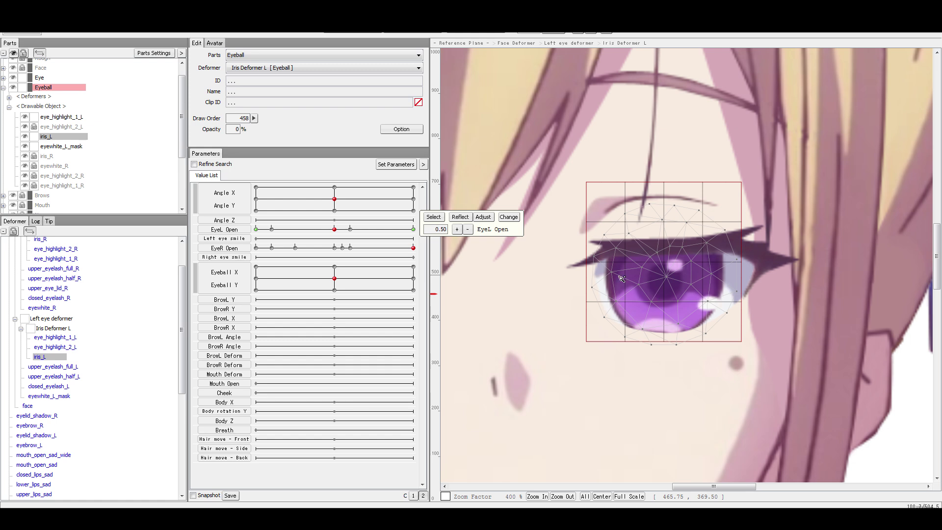
drag(333, 238, 478, 273)
Select eye_highlight_1_L and give it EyeL Open keys at 0.000 and 1.000 only.
click(640, 221)
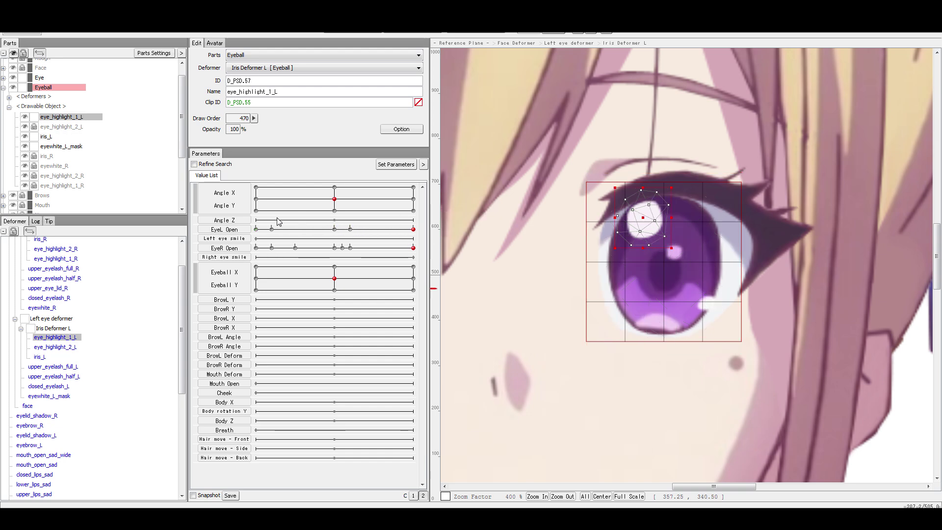
double_click(245, 229)
click(456, 173)
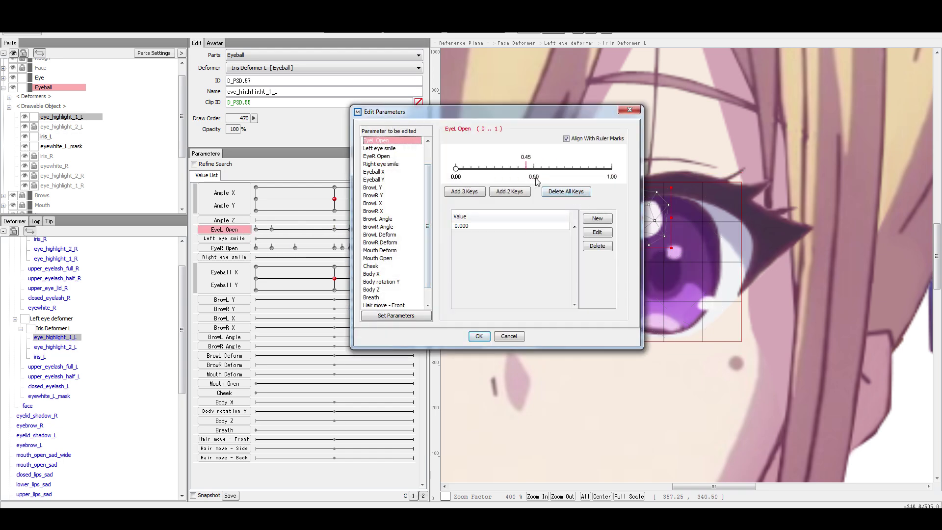
click(612, 169)
click(479, 336)
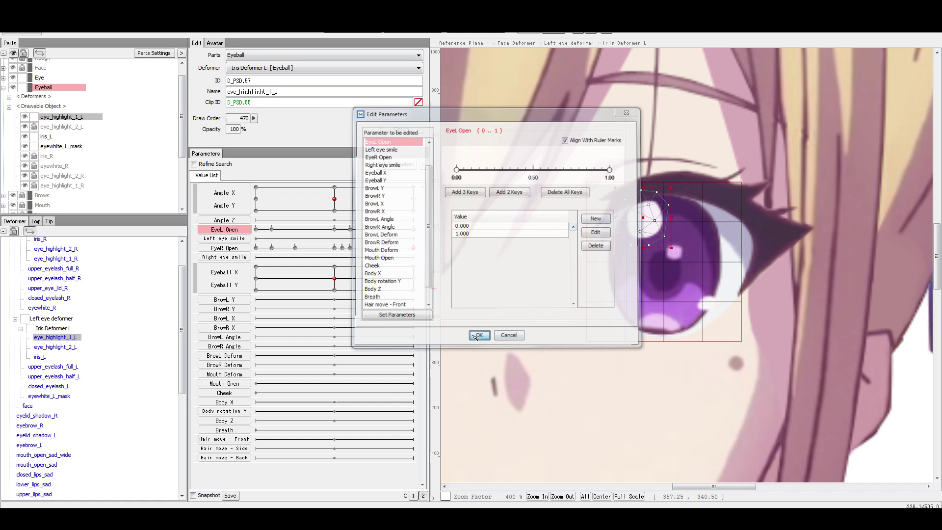
At the EyeL Open 0 key, move the eye_highlight_1_L mesh straight down onto the closed eyelash line.
drag(326, 229, 298, 240)
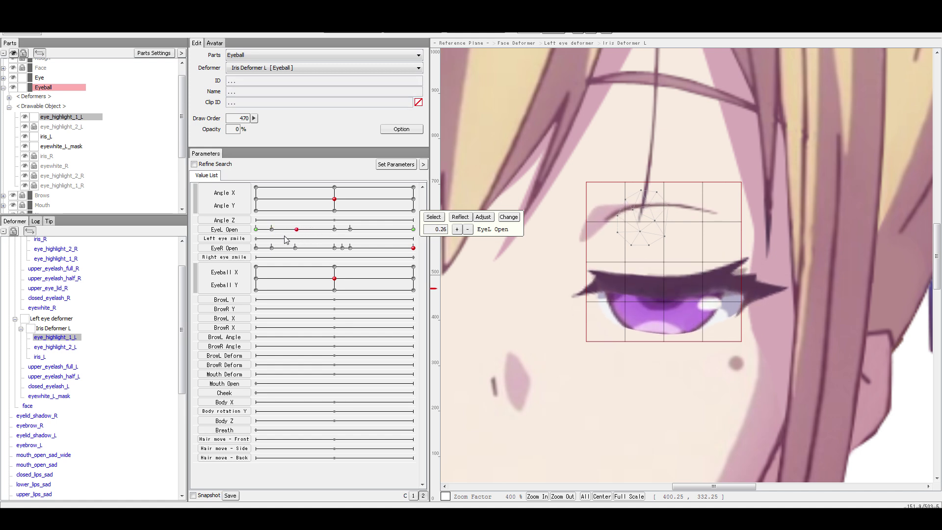
drag(286, 239, 255, 230)
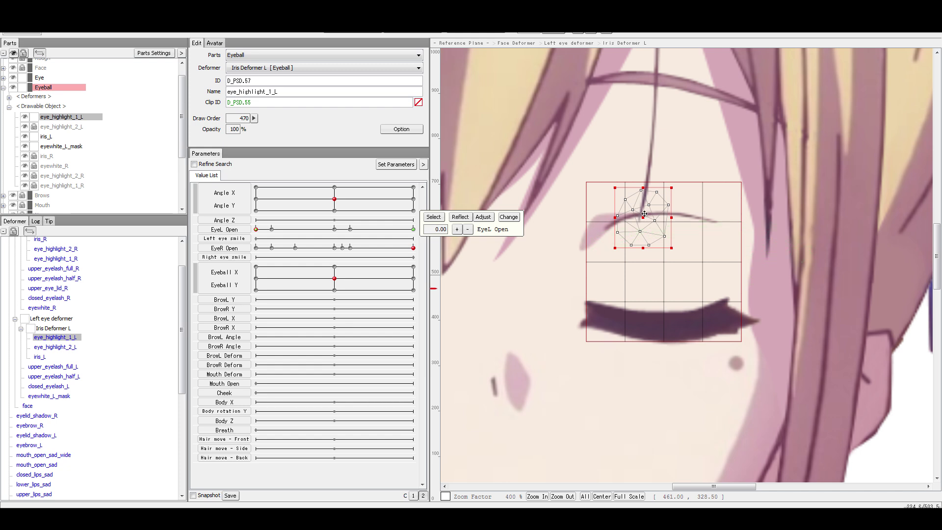
click(641, 245)
drag(641, 246, 643, 297)
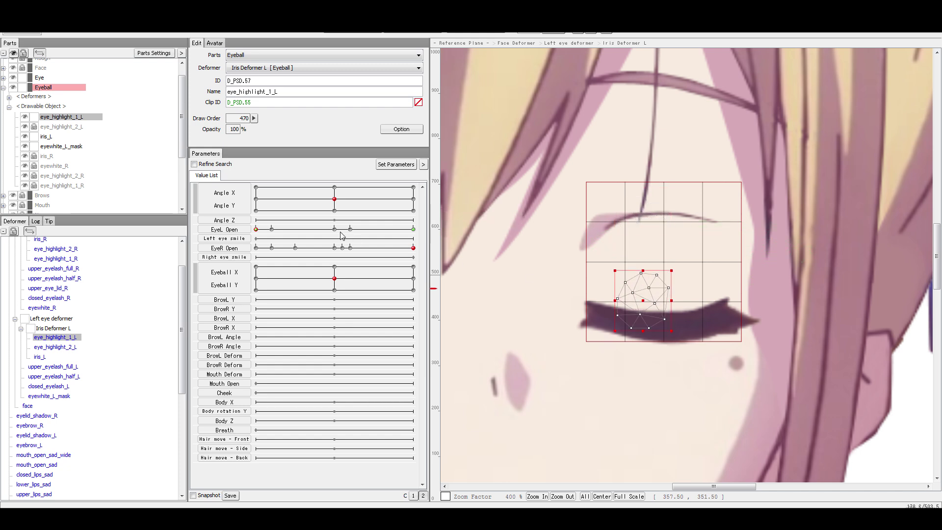
Check eye_highlight_1_L at partly closed values, and widen its mesh toward the nose at the EyeL Open 0 key.
drag(339, 236, 297, 263)
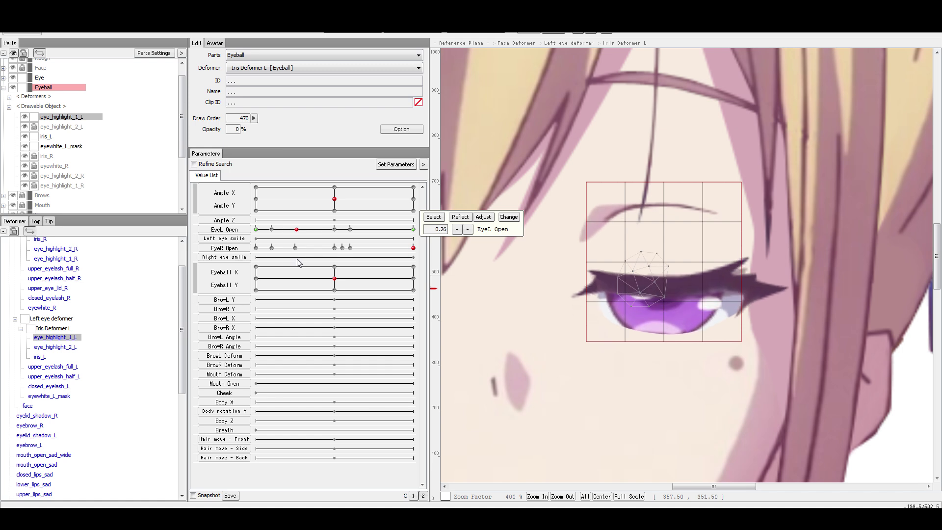
scroll(631, 265, down, 2)
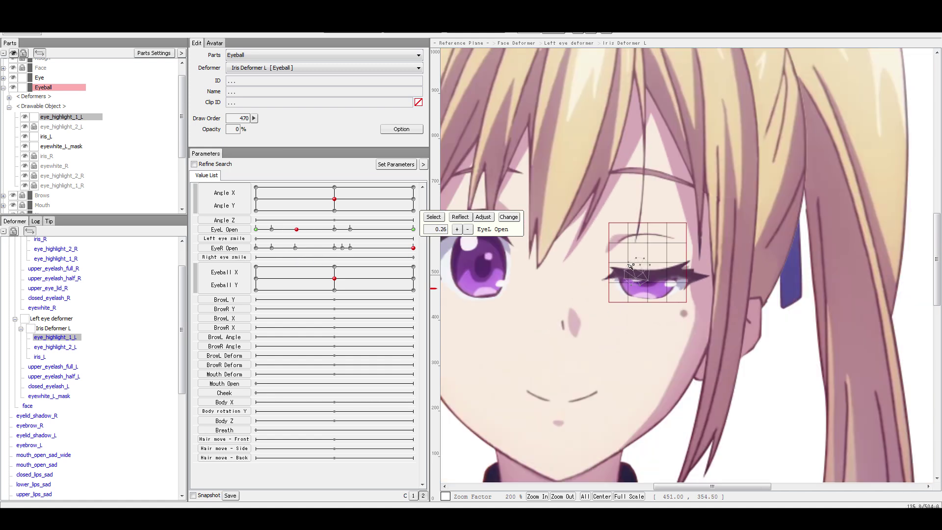
drag(317, 236, 293, 233)
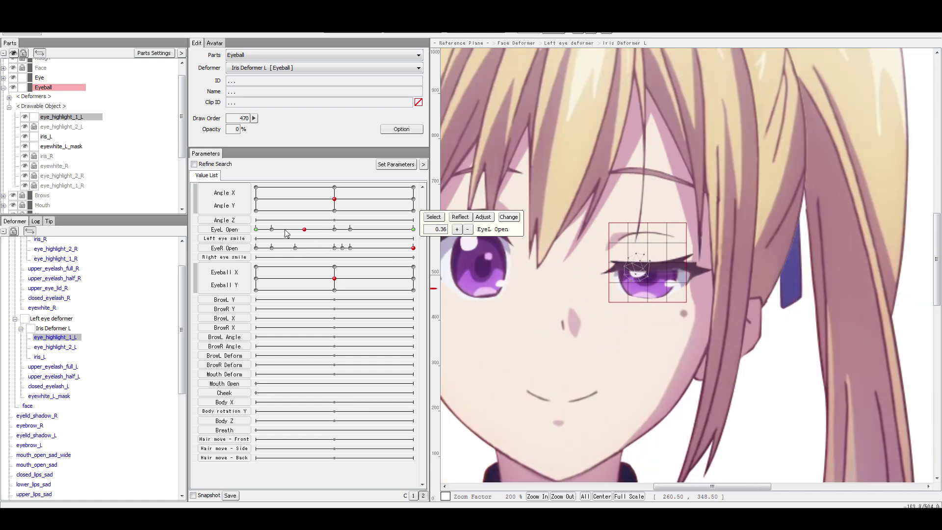
drag(324, 266, 252, 258)
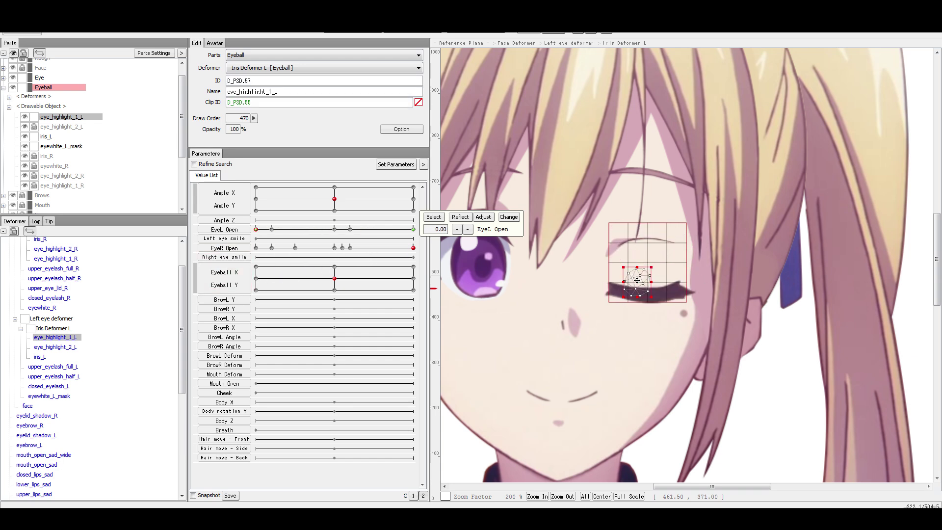
drag(638, 280, 632, 279)
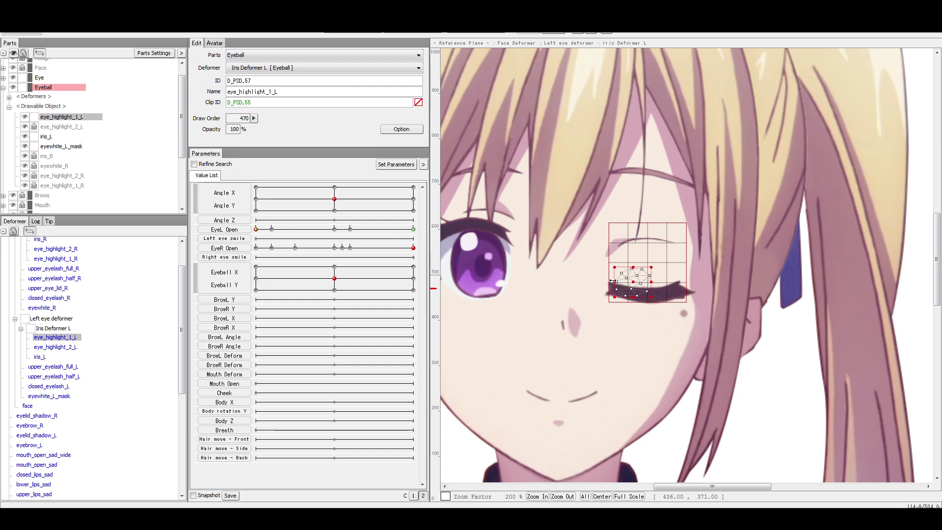
Nudge eye_highlight_1_L slightly toward the nose at both the EyeL Open 1 and 0 keys.
drag(291, 230, 417, 258)
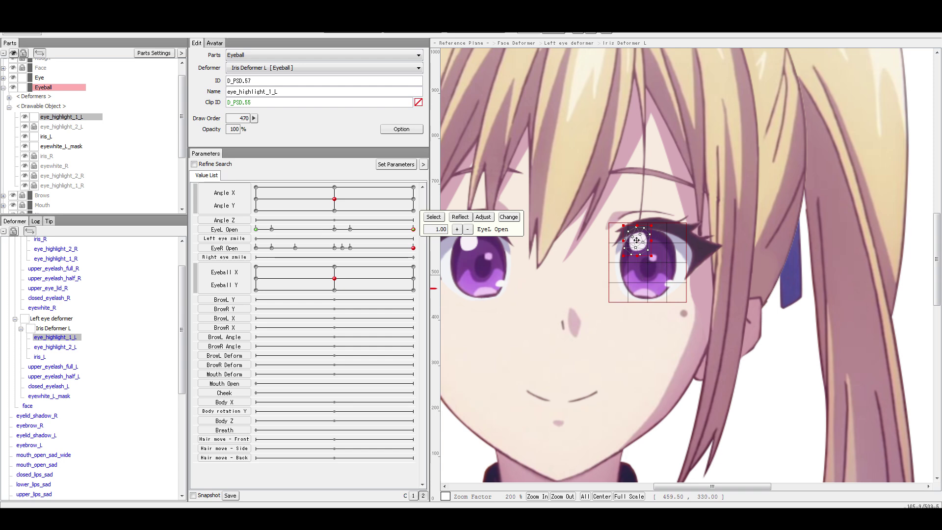
drag(636, 240, 633, 239)
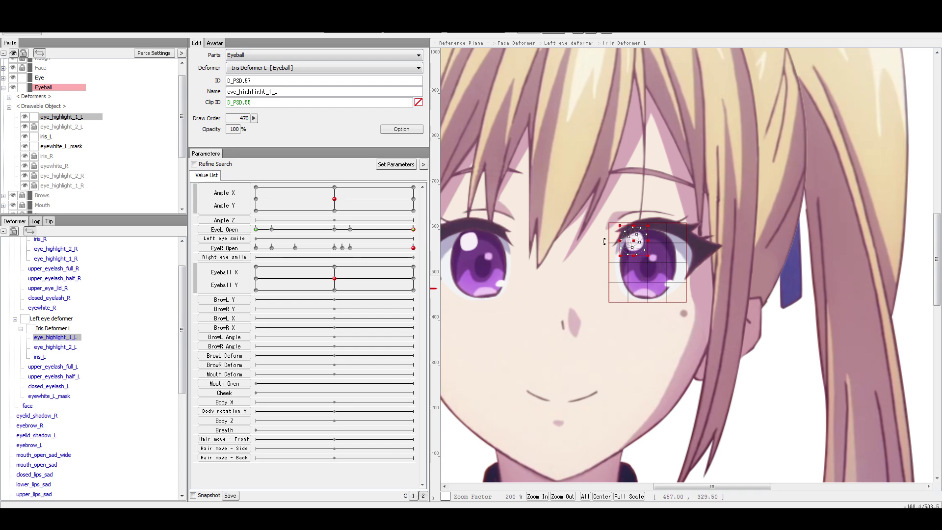
click(256, 229)
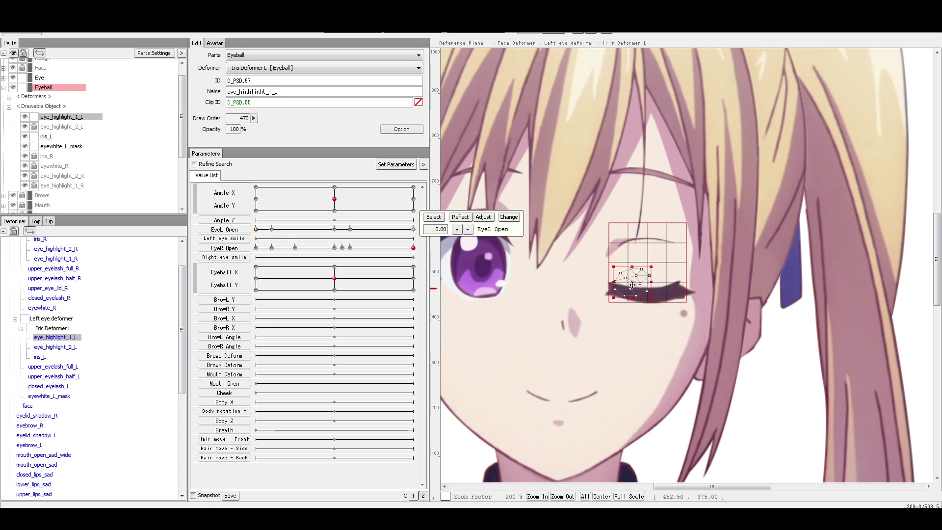
drag(632, 284, 629, 285)
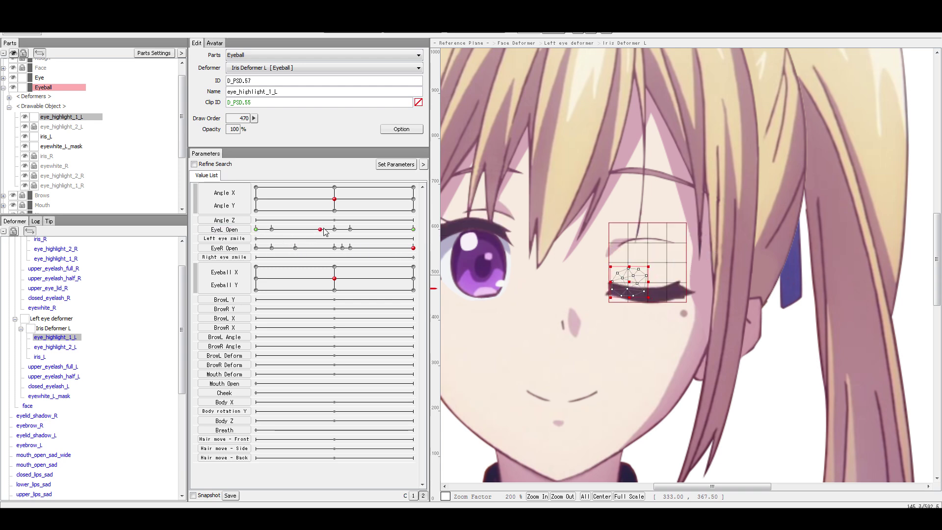
Narrow and slightly lower eye_highlight_1_L at the EyeL Open 0 key, check the eye's closing motion, and reopen the eye.
click(399, 229)
click(384, 229)
mouse_move(363, 264)
mouse_down()
mouse_move(301, 264)
mouse_move(376, 263)
mouse_move(272, 267)
mouse_move(359, 253)
mouse_move(211, 243)
mouse_up()
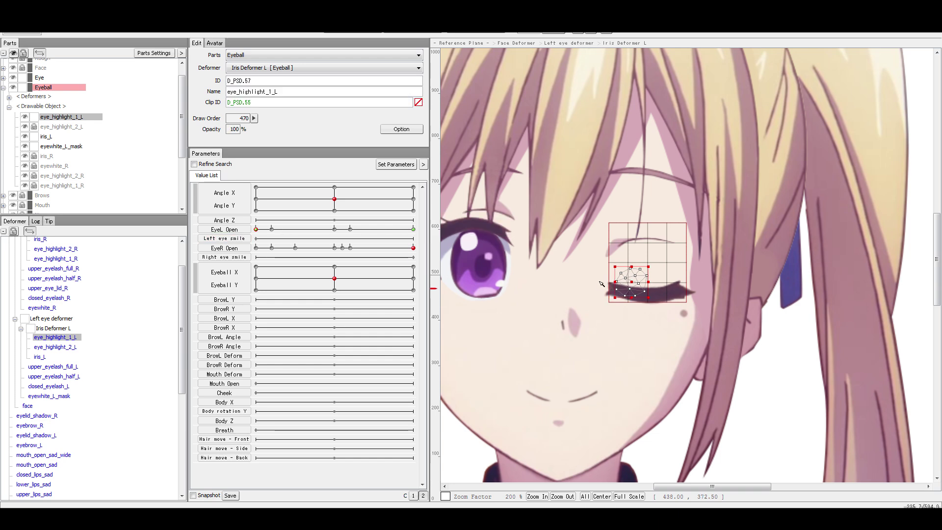
mouse_move(339, 236)
mouse_down()
mouse_move(426, 248)
mouse_move(263, 276)
mouse_move(343, 262)
mouse_move(165, 246)
mouse_up()
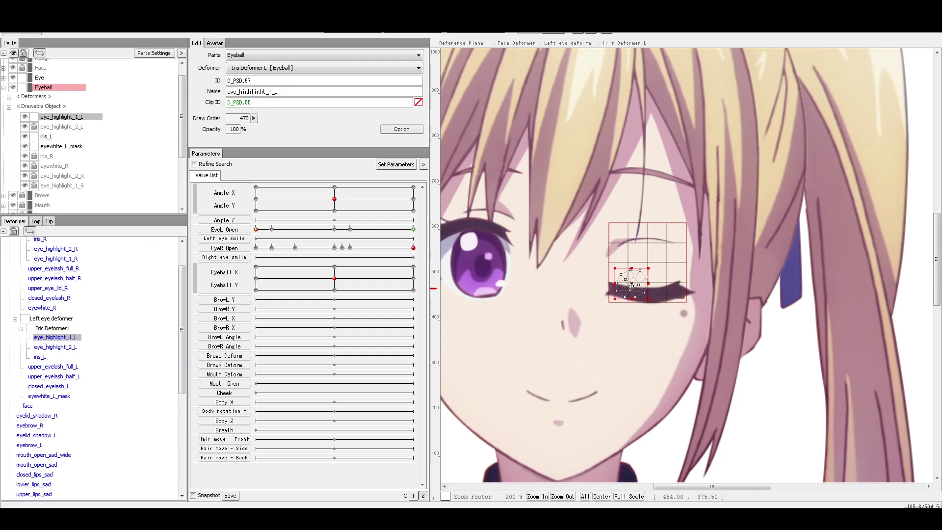
mouse_move(311, 241)
mouse_down()
mouse_move(358, 240)
mouse_move(318, 267)
mouse_move(299, 264)
mouse_move(452, 246)
mouse_up()
Try to select the small highlight at the iris's lower outer edge directly on the canvas.
click(671, 286)
scroll(669, 285, up, 1)
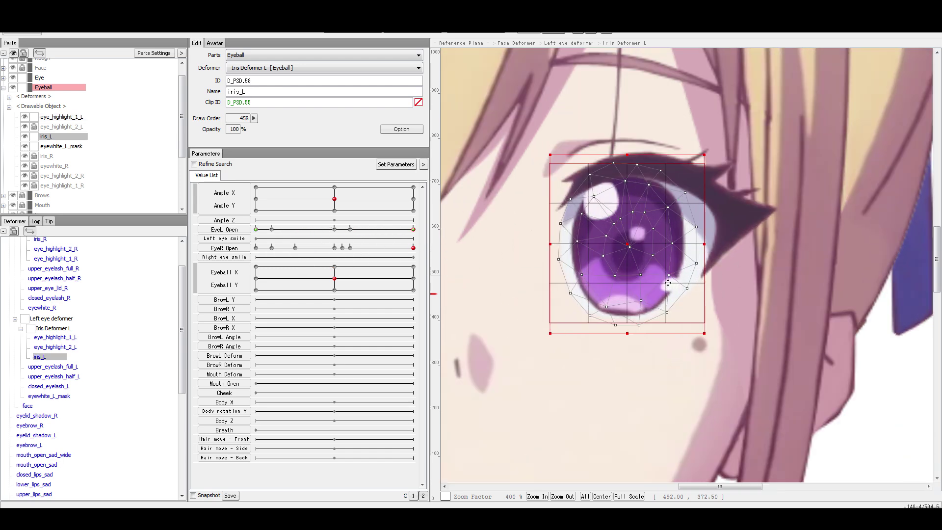
click(689, 248)
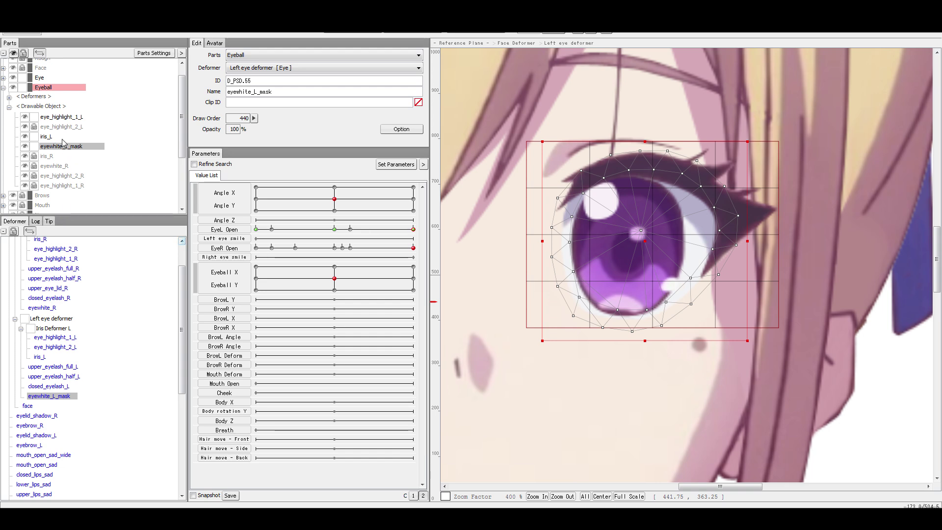
click(672, 284)
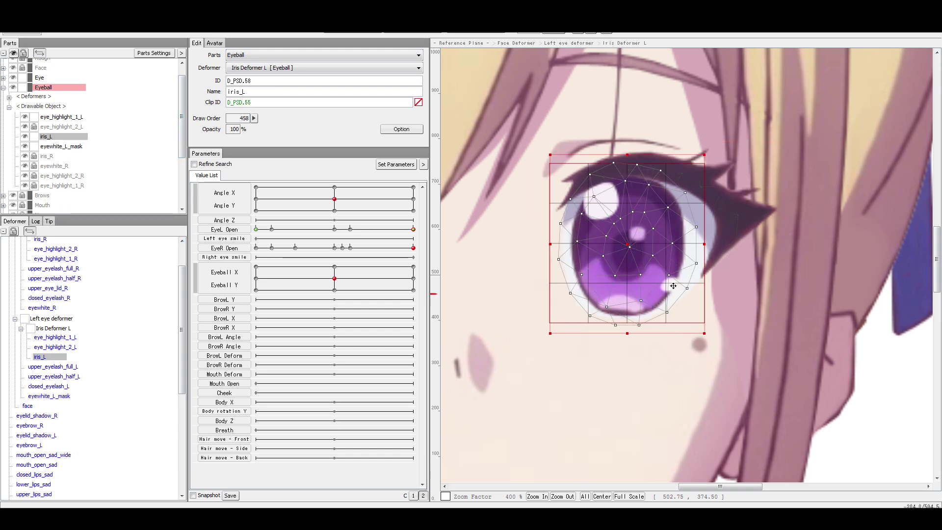
click(672, 288)
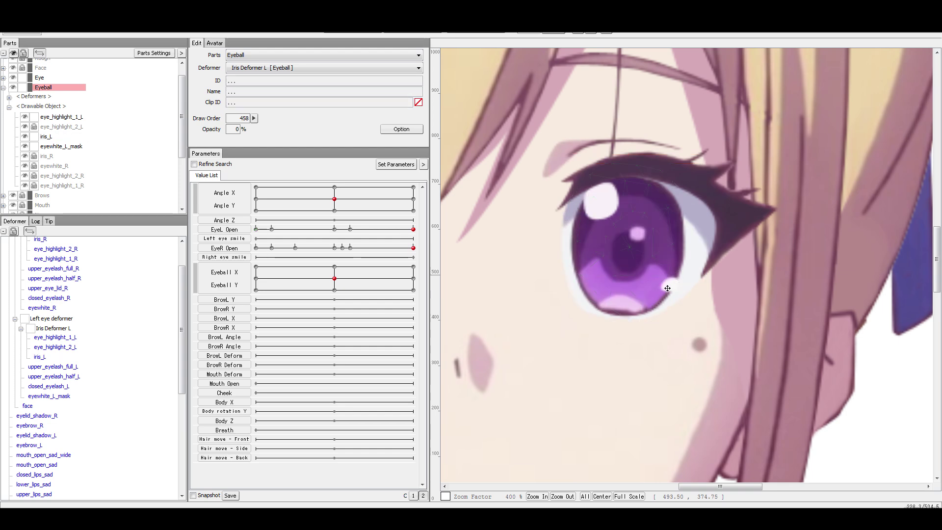
click(674, 280)
click(711, 314)
click(612, 275)
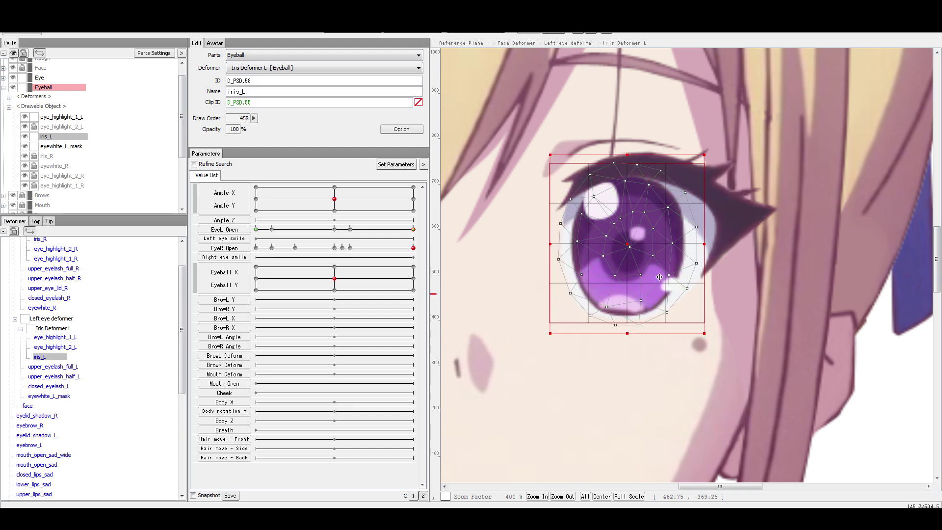
Select eye_highlight_2_L (D_PSD.56) from the overlapping drawable objects at the iris's lower outer edge and unlock it.
right_click(675, 284)
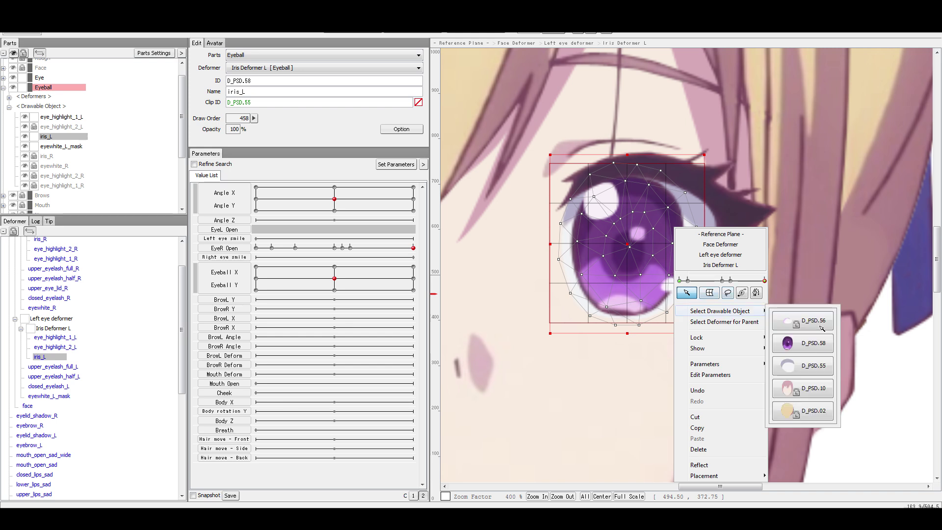
mouse_move(752, 317)
click(780, 315)
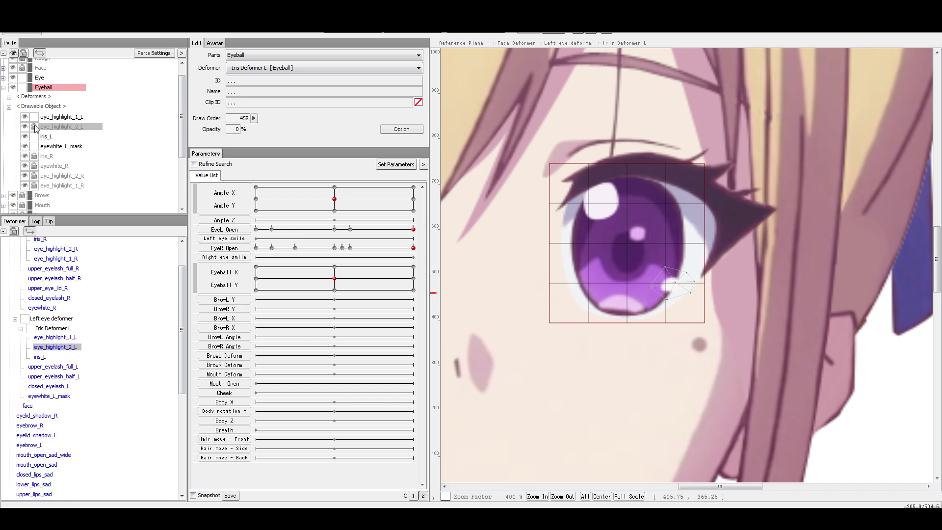
click(34, 127)
click(676, 285)
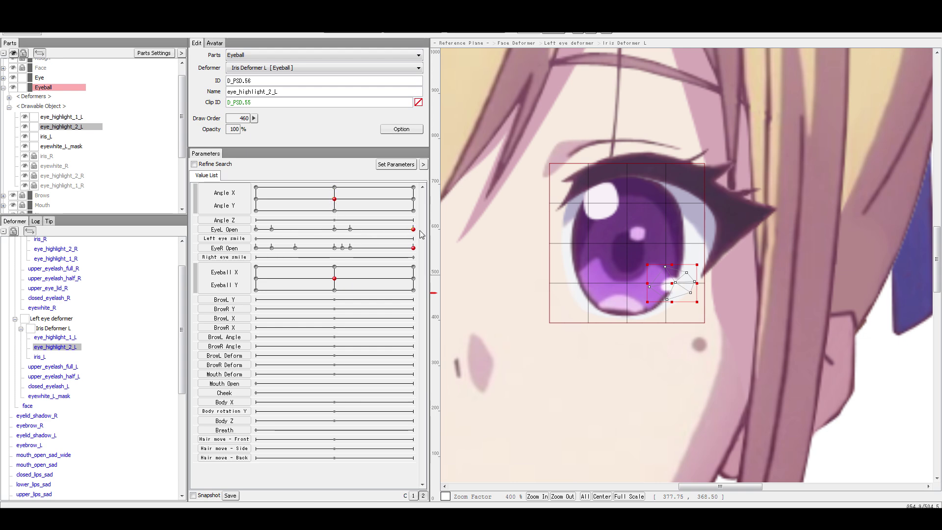
Give eye_highlight_2_L two EyeL Open keys, at 0 and 1.
double_click(248, 229)
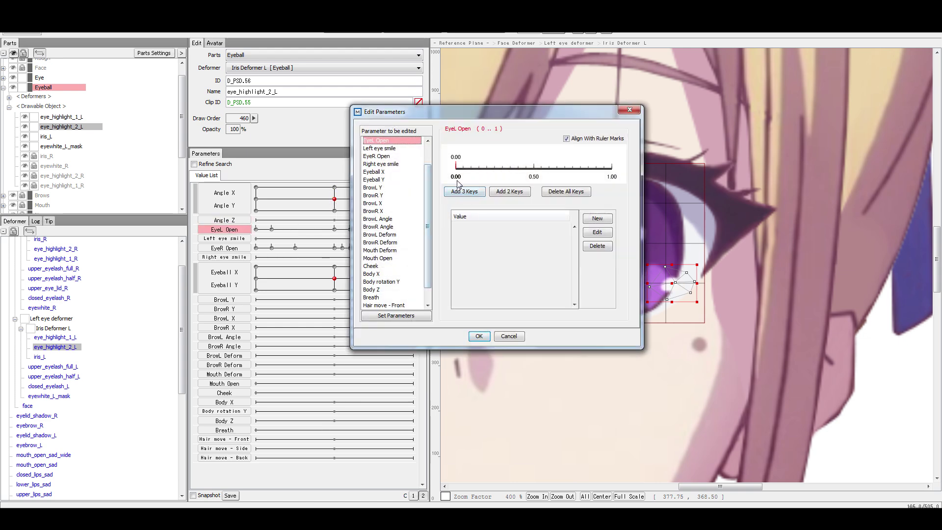
click(509, 191)
click(479, 336)
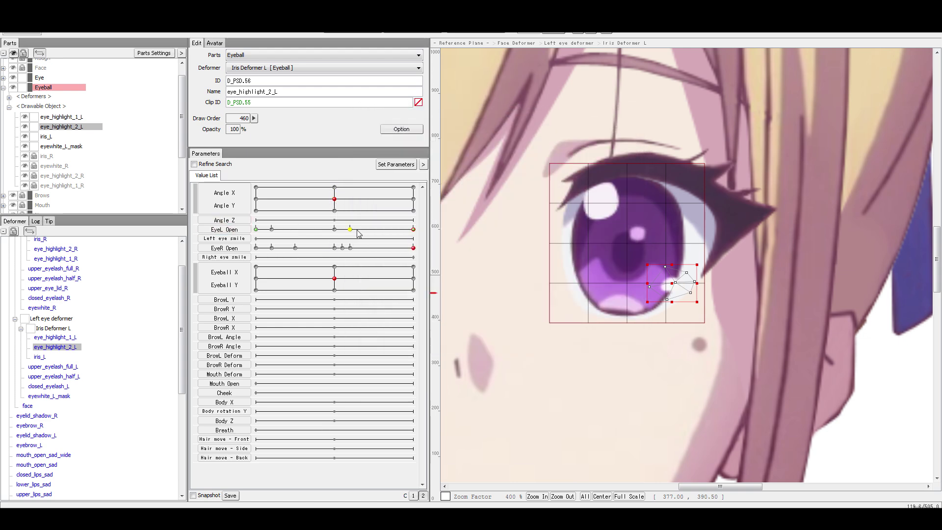
Close the left eye at the EyeL Open 0 key and move eye_highlight_2_L down and slightly inward behind the closed lash.
mouse_move(334, 231)
drag(334, 230, 256, 229)
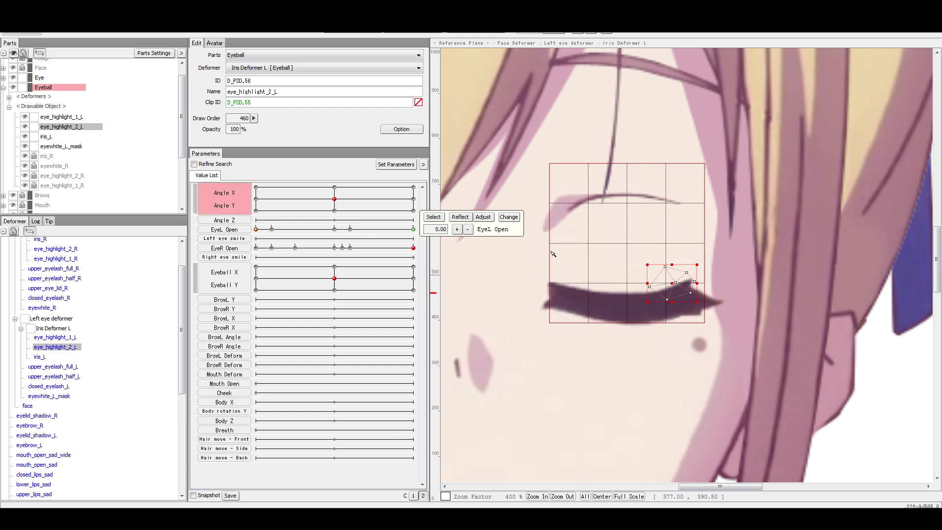
click(676, 284)
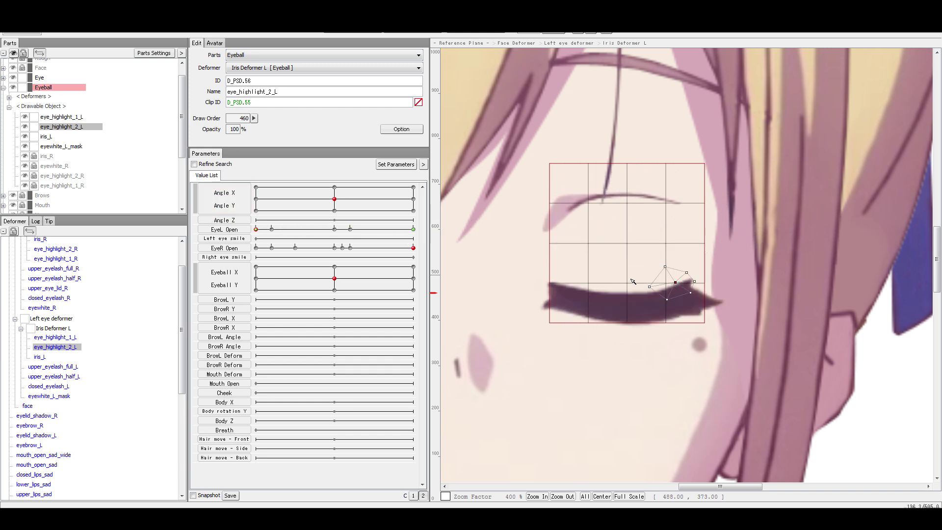
click(267, 229)
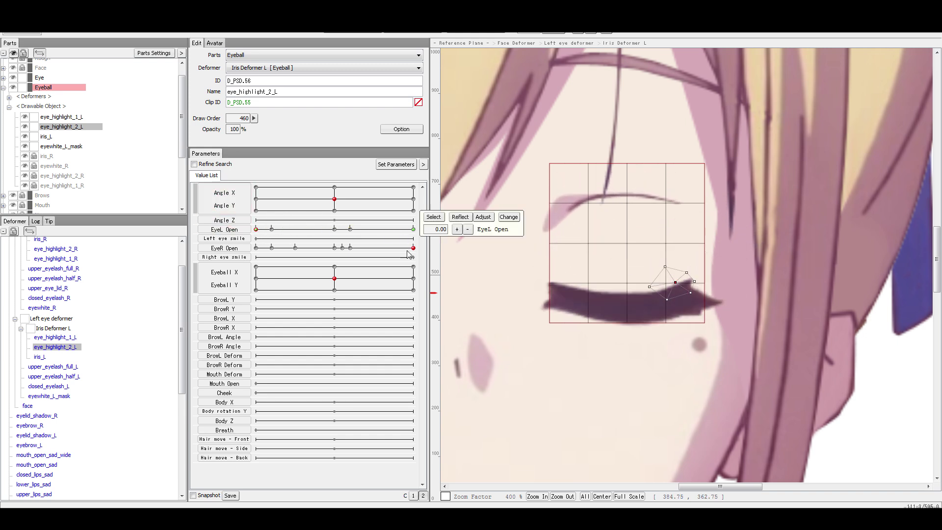
key(Escape)
click(62, 127)
drag(673, 290, 670, 302)
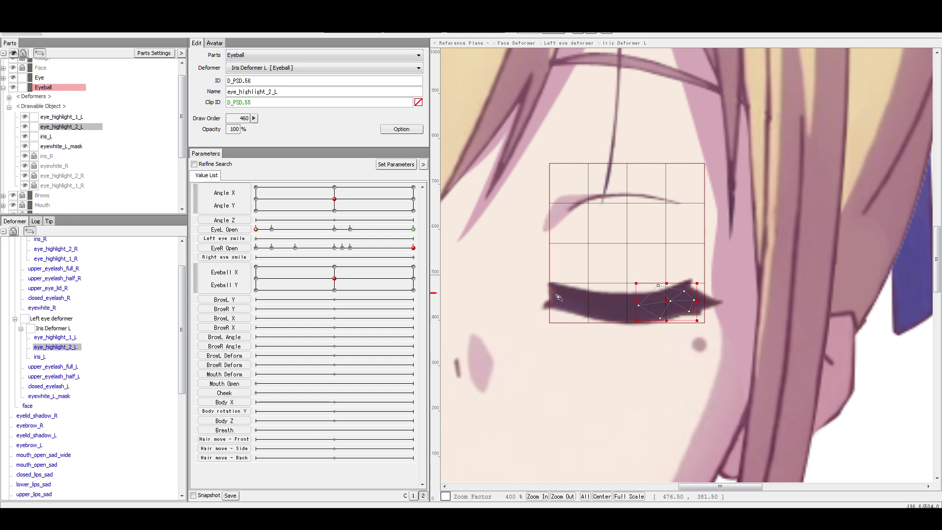
Check how eye_highlight_2_L follows the eye as EyeL Open varies between closed and half open.
drag(336, 230, 225, 289)
click(668, 305)
mouse_move(337, 229)
mouse_down()
mouse_move(358, 262)
mouse_move(211, 270)
mouse_move(375, 274)
mouse_move(229, 319)
mouse_move(381, 305)
mouse_move(451, 323)
mouse_move(284, 316)
mouse_move(358, 307)
mouse_move(326, 307)
mouse_move(338, 300)
mouse_move(236, 275)
mouse_move(430, 297)
mouse_move(307, 265)
mouse_move(337, 261)
mouse_move(341, 249)
mouse_up()
click(334, 230)
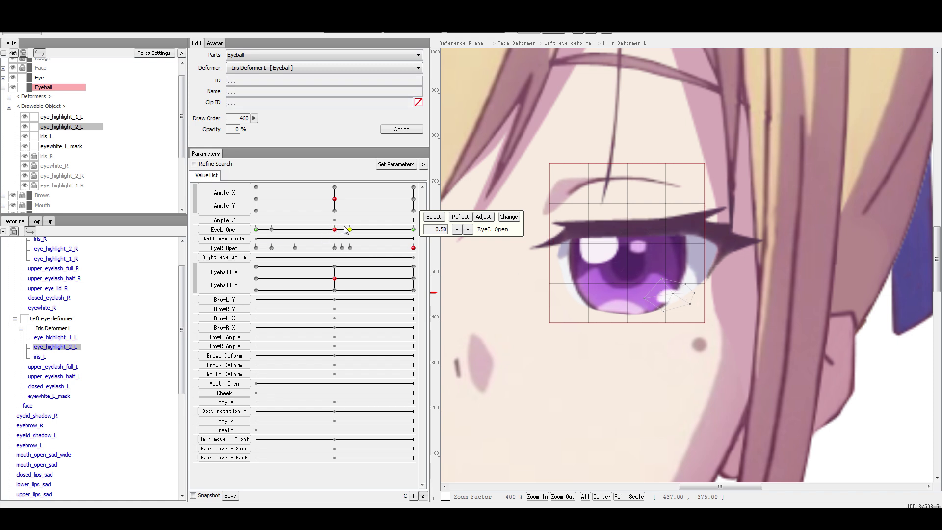
mouse_move(336, 231)
mouse_down()
mouse_move(387, 230)
mouse_move(257, 230)
mouse_move(281, 230)
mouse_up()
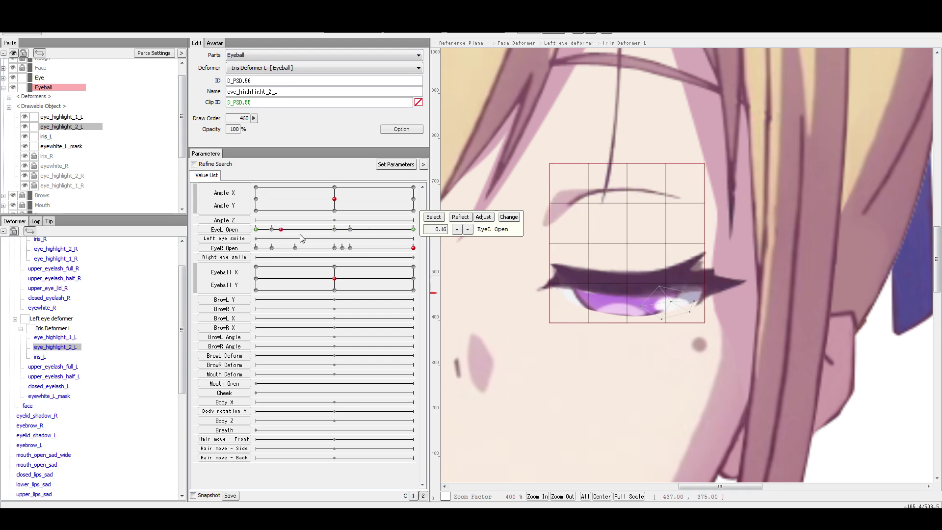
Return EyeL Open to 0.5 and add a key there for eye_highlight_2_L.
click(334, 229)
double_click(224, 230)
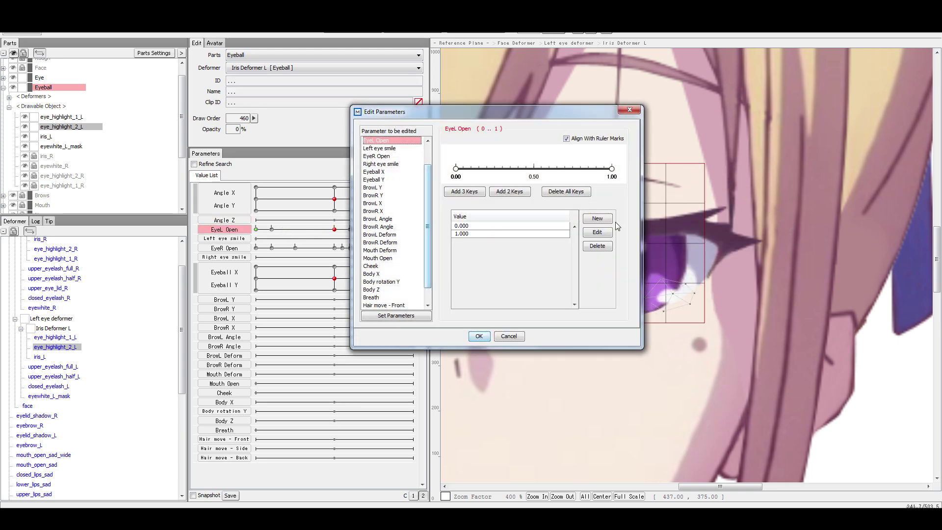
click(509, 192)
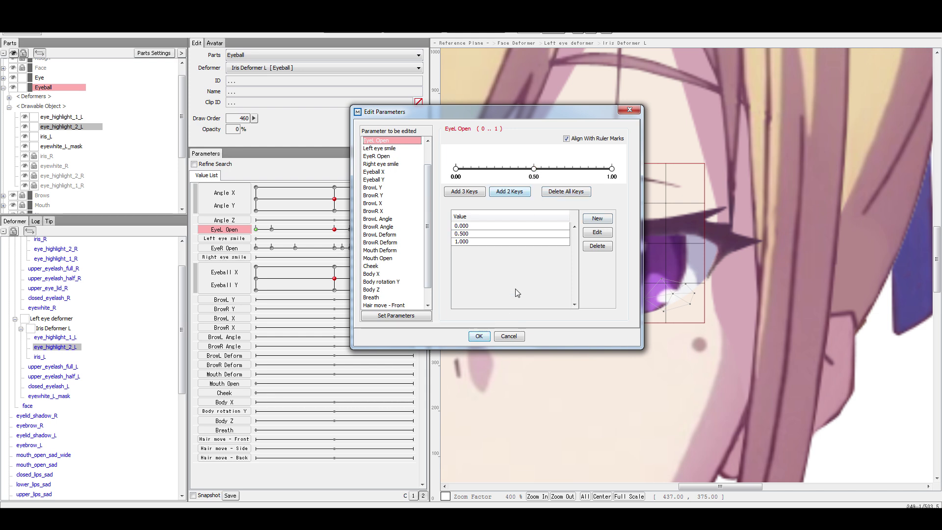
click(479, 337)
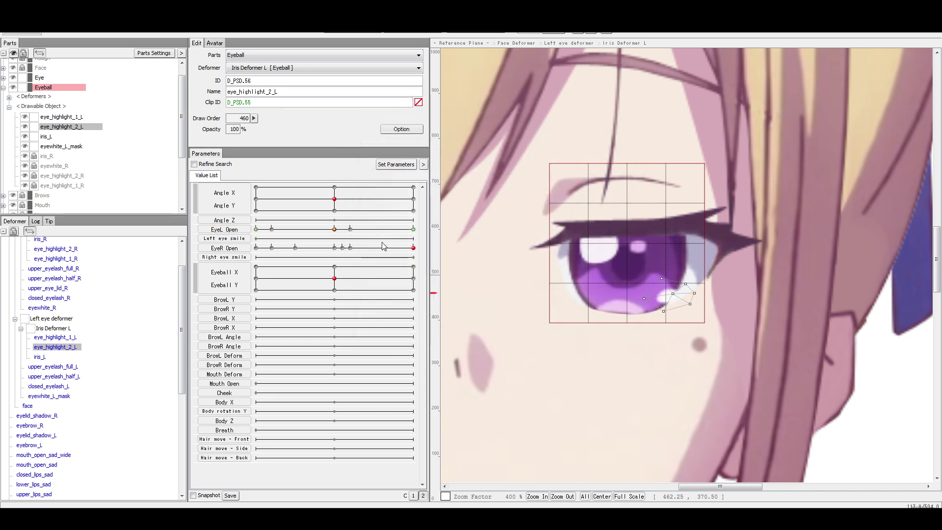
Raise eye_highlight_2_L slightly at the EyeL Open 0.5 key, check the closing motion, and leave the eye fully open.
click(692, 301)
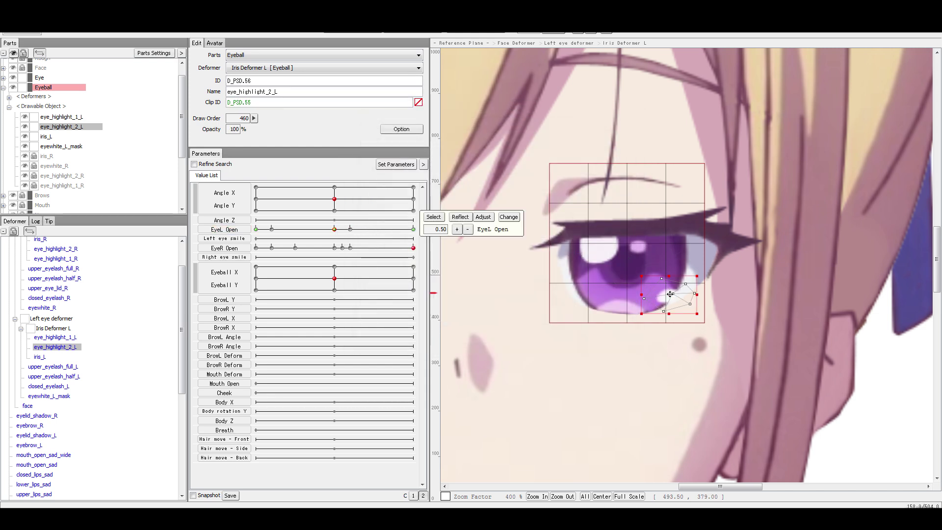
drag(670, 294, 669, 289)
drag(334, 229, 387, 260)
click(615, 269)
scroll(614, 269, down, 2)
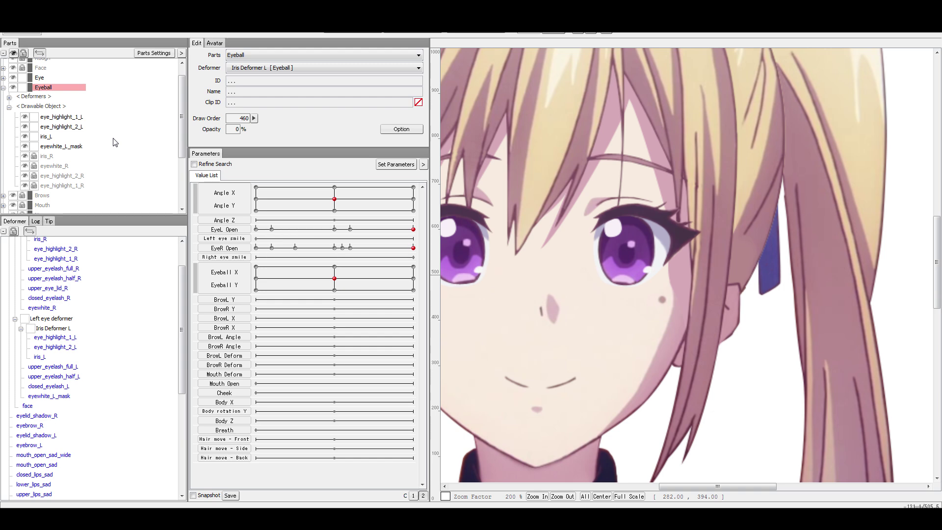
Examine the extents of Iris Deformer R, Iris Deformer L and the Left eye deformer around the eyes.
click(11, 98)
click(63, 83)
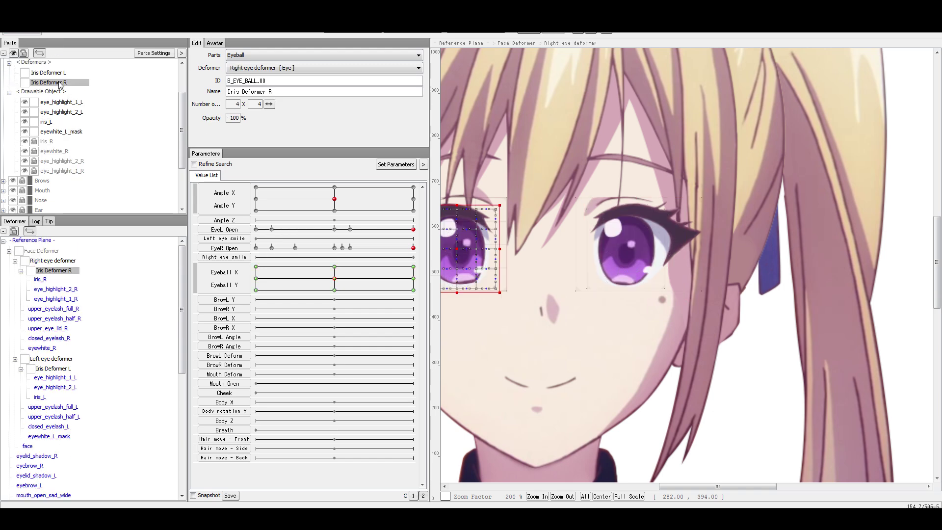
click(51, 72)
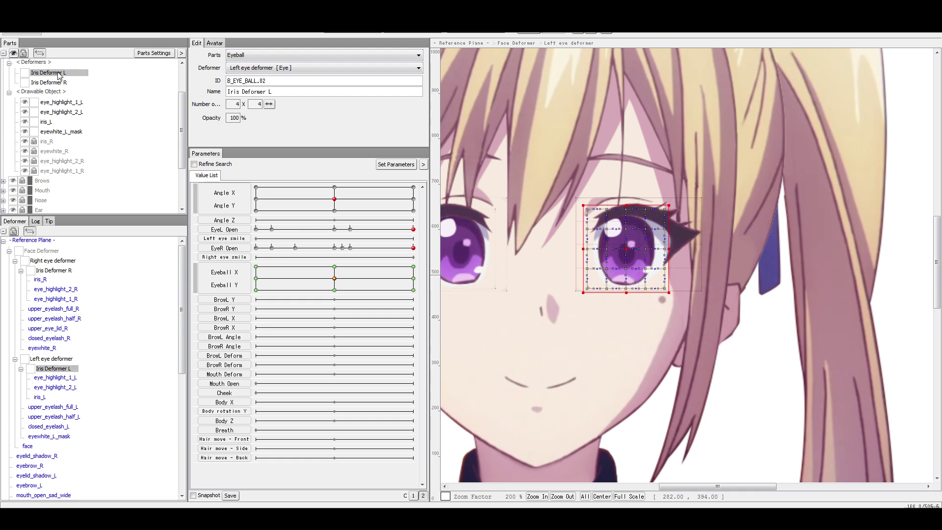
scroll(655, 246, up, 1)
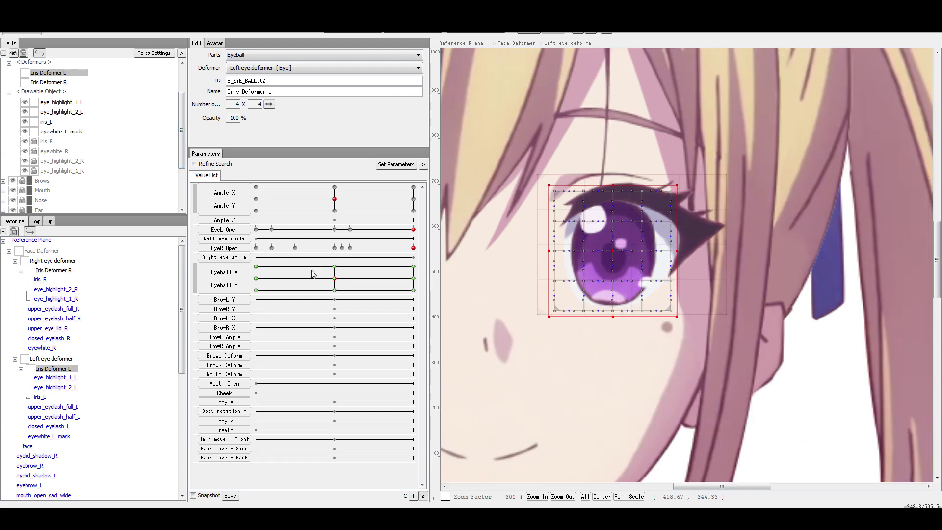
scroll(179, 156, up, 2)
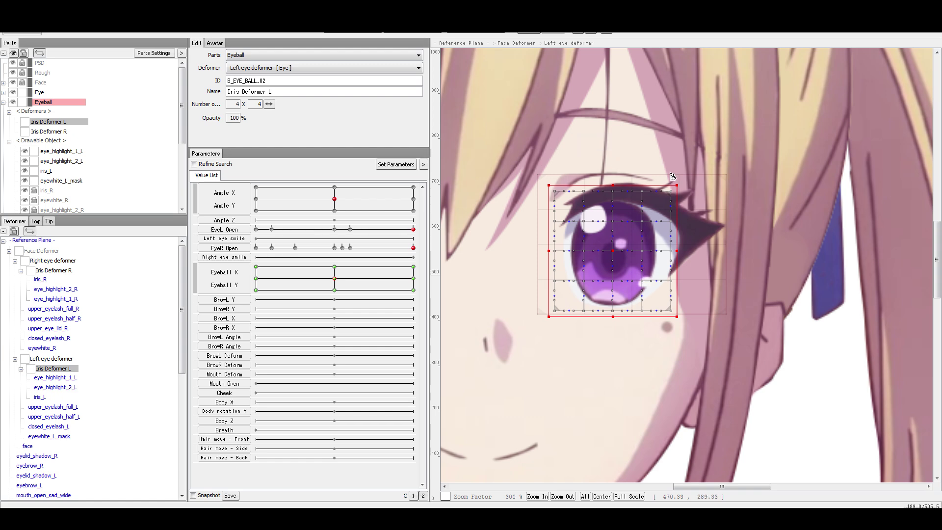
click(715, 248)
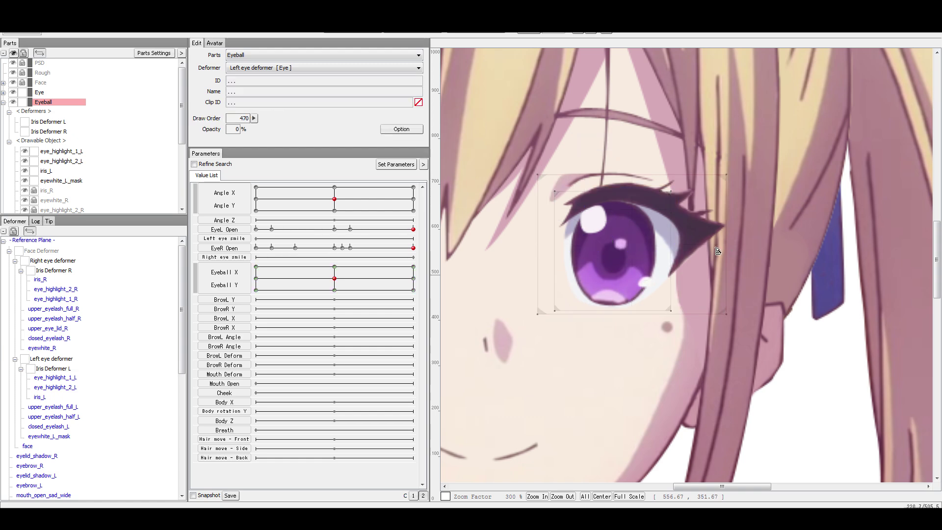
click(629, 204)
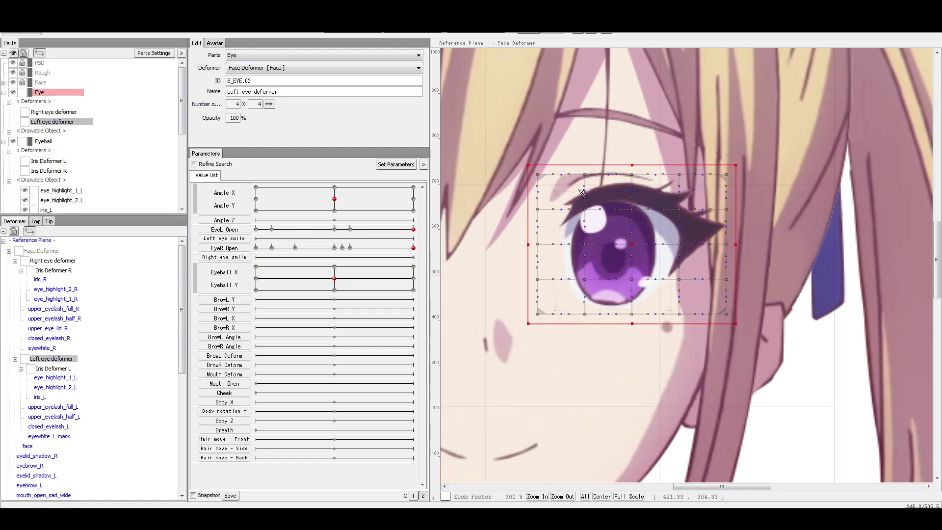
click(605, 210)
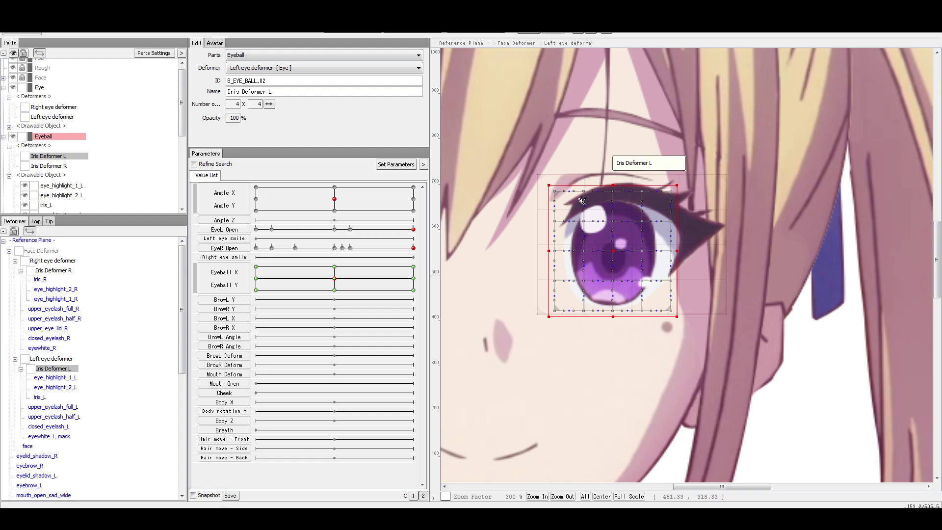
click(554, 182)
click(566, 193)
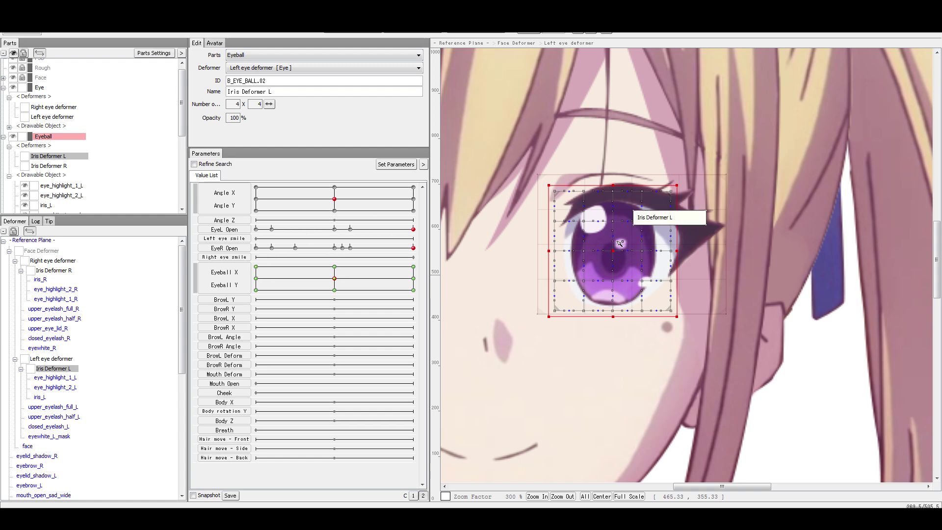
Test the iris movement with Eyeball Y down to -1, and return Eyeball X and Y to 0.
mouse_move(335, 279)
mouse_down()
mouse_move(324, 278)
mouse_move(332, 290)
mouse_move(295, 267)
mouse_move(362, 290)
mouse_move(263, 269)
mouse_move(344, 274)
mouse_move(357, 285)
mouse_move(300, 275)
mouse_move(304, 270)
mouse_move(318, 289)
mouse_move(295, 288)
mouse_move(349, 275)
mouse_move(374, 288)
mouse_move(327, 284)
mouse_up()
click(335, 278)
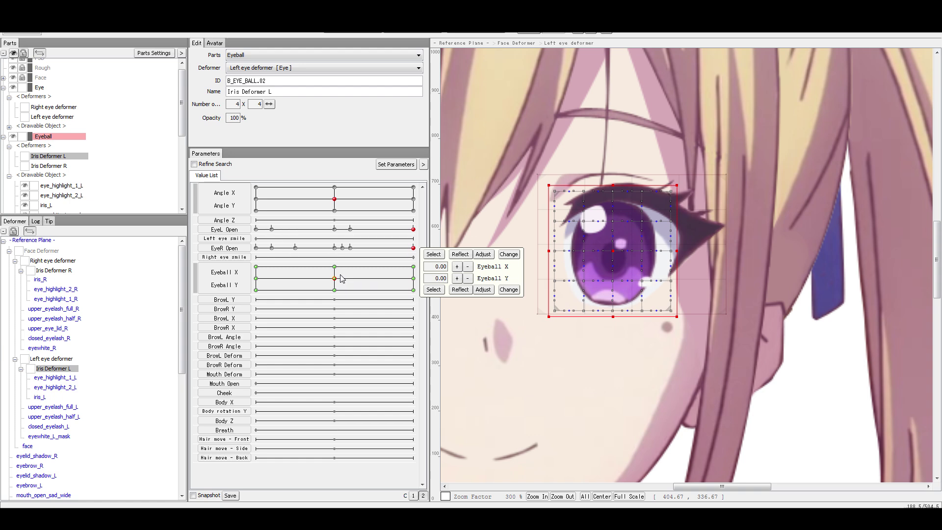
mouse_move(342, 279)
mouse_down()
mouse_move(358, 273)
mouse_move(335, 282)
mouse_up()
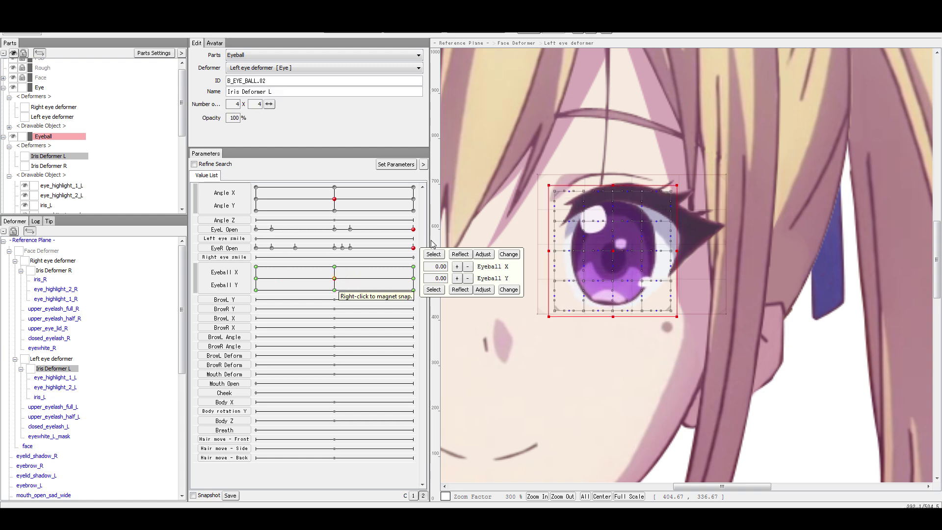
mouse_move(334, 278)
mouse_down()
mouse_move(320, 270)
mouse_move(389, 275)
mouse_move(301, 267)
mouse_move(343, 269)
mouse_move(334, 290)
mouse_up()
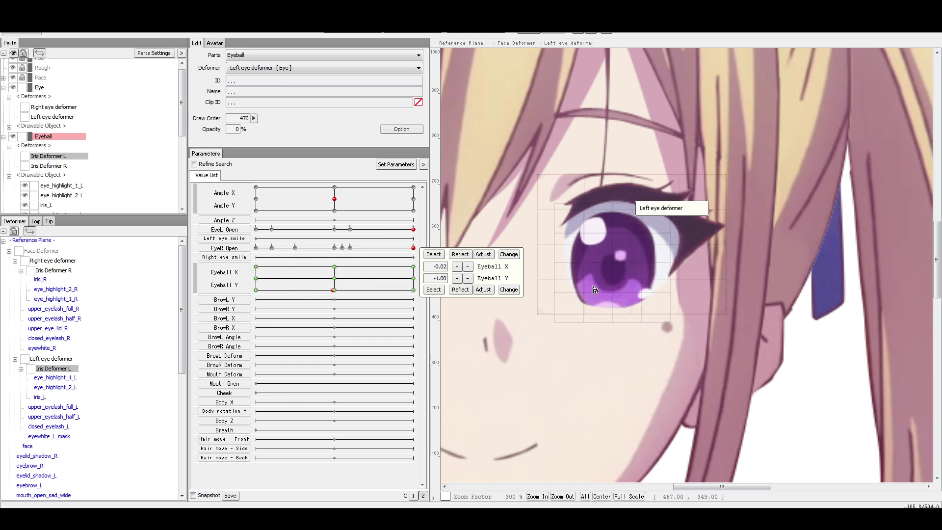
click(334, 279)
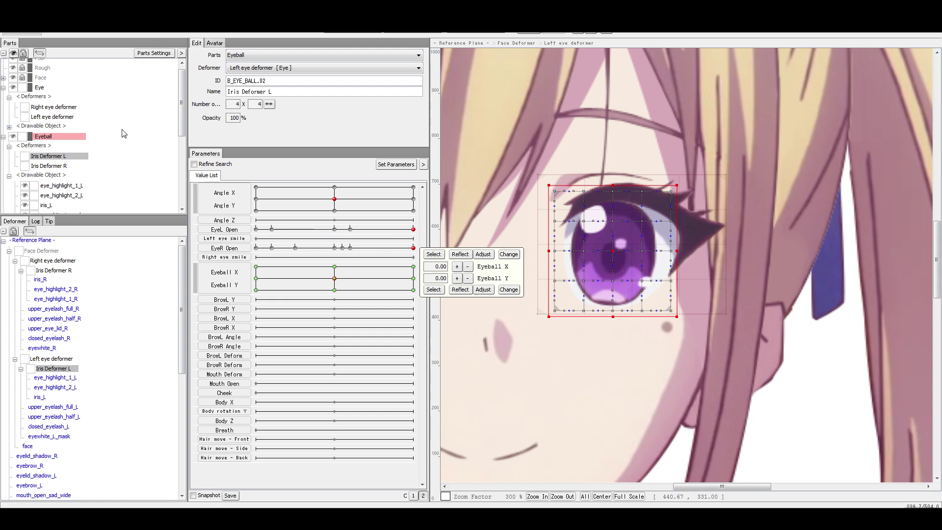
Examine which highlights, iris, eyelashes and mask belong to Iris Deformer L and the Left eye deformer in the hierarchy.
drag(181, 133, 182, 159)
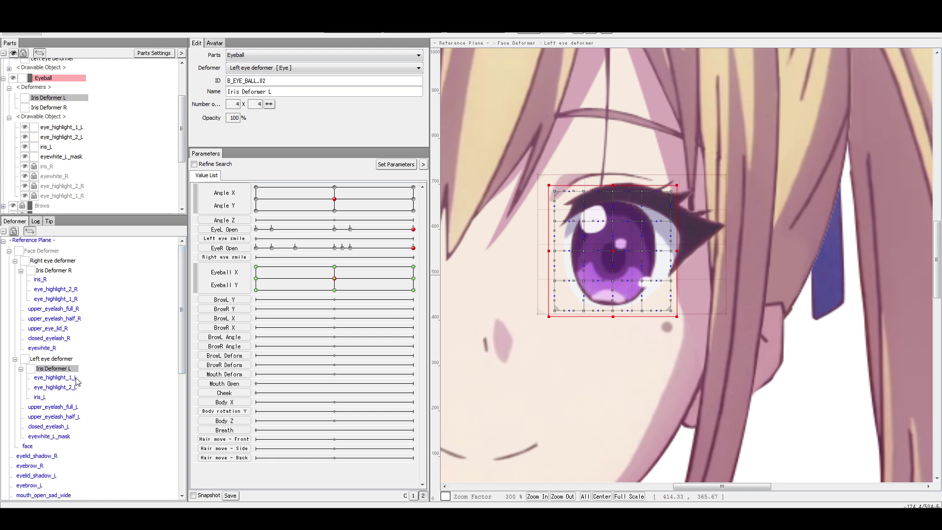
click(73, 378)
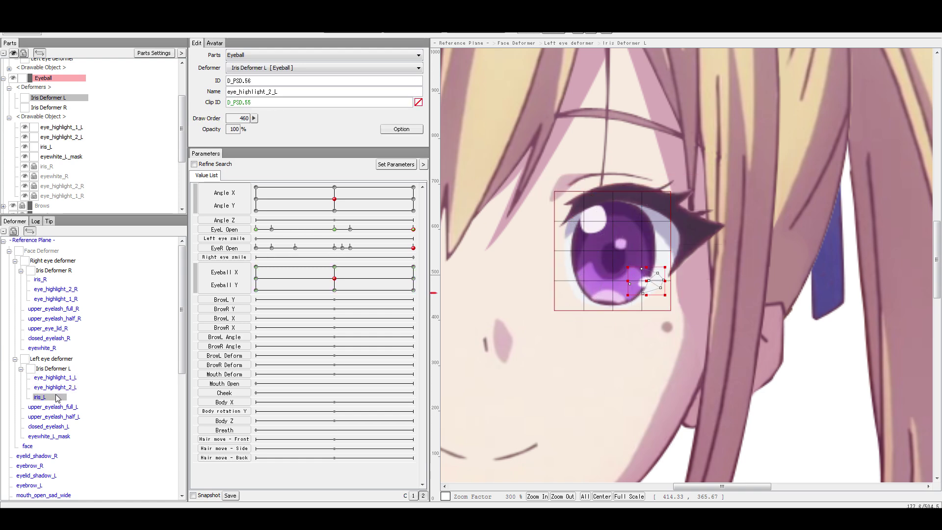
click(56, 368)
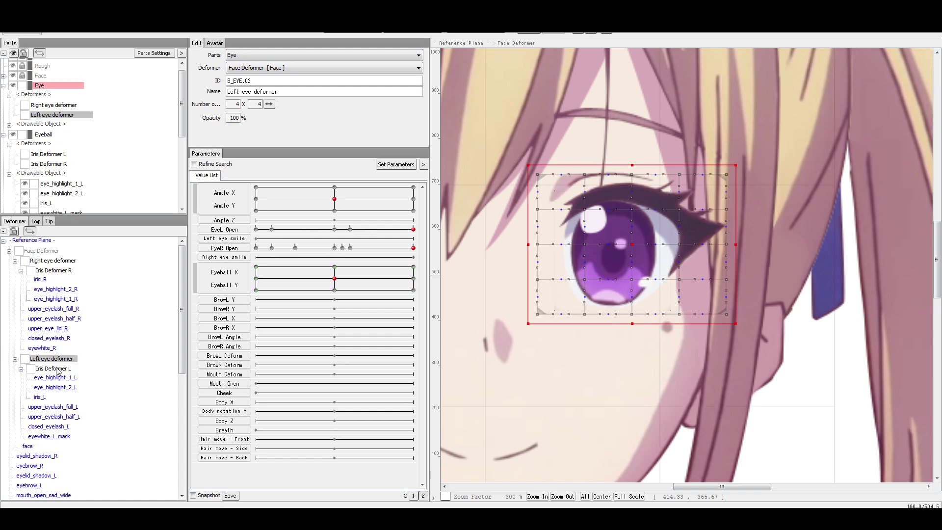
click(55, 361)
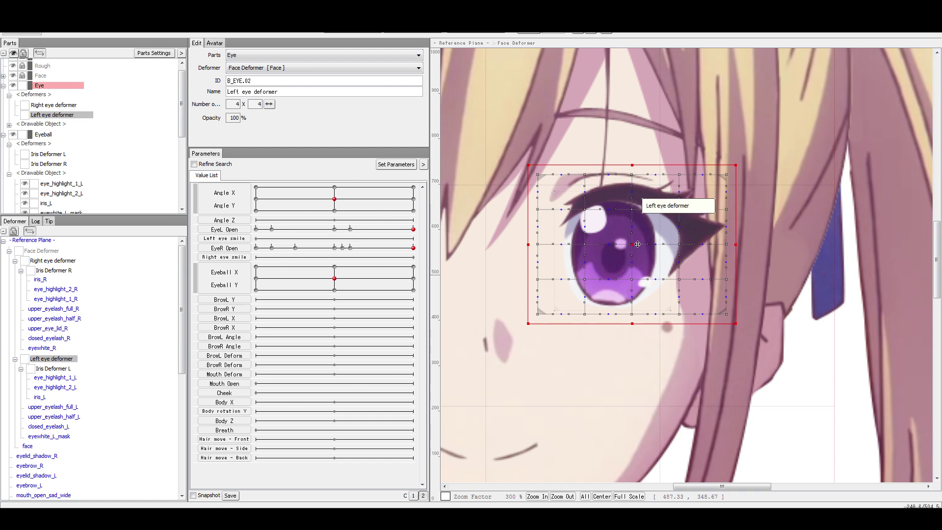
drag(635, 244, 595, 230)
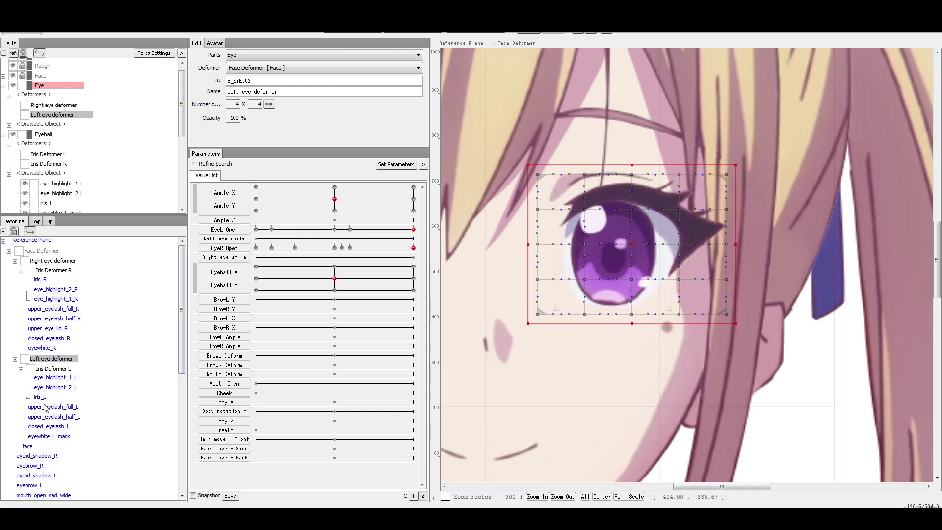
click(47, 372)
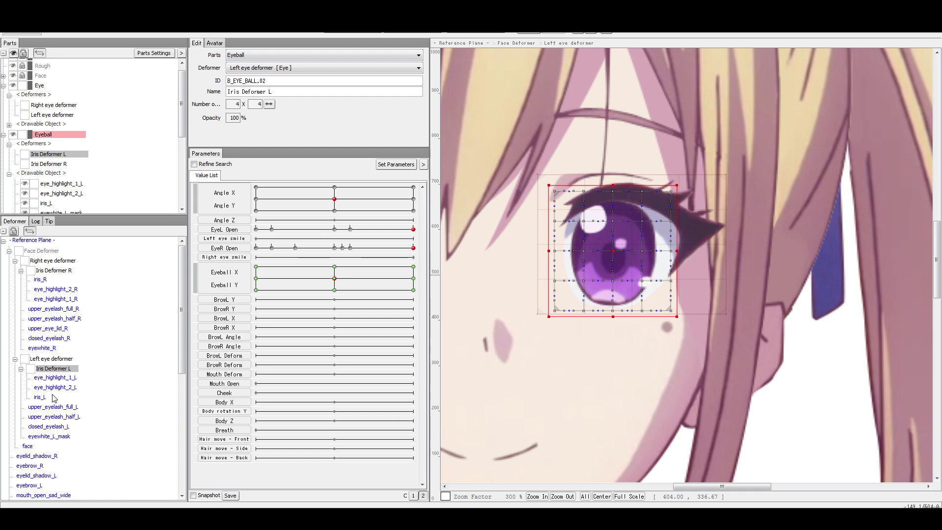
click(47, 408)
click(48, 417)
click(49, 427)
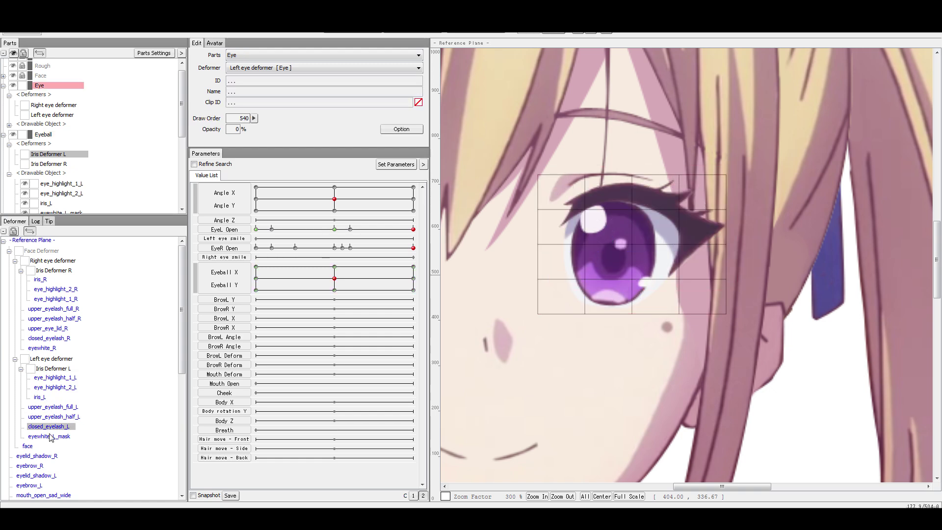
click(49, 359)
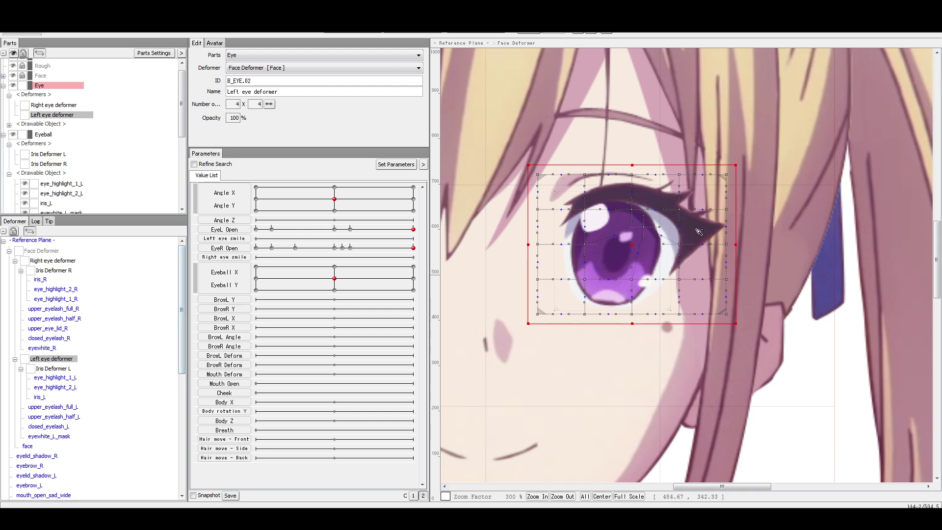
Try distorting the Left eye deformer's grid and undo the distortion.
drag(636, 247, 730, 244)
drag(680, 291, 662, 190)
key(ctrl+z)
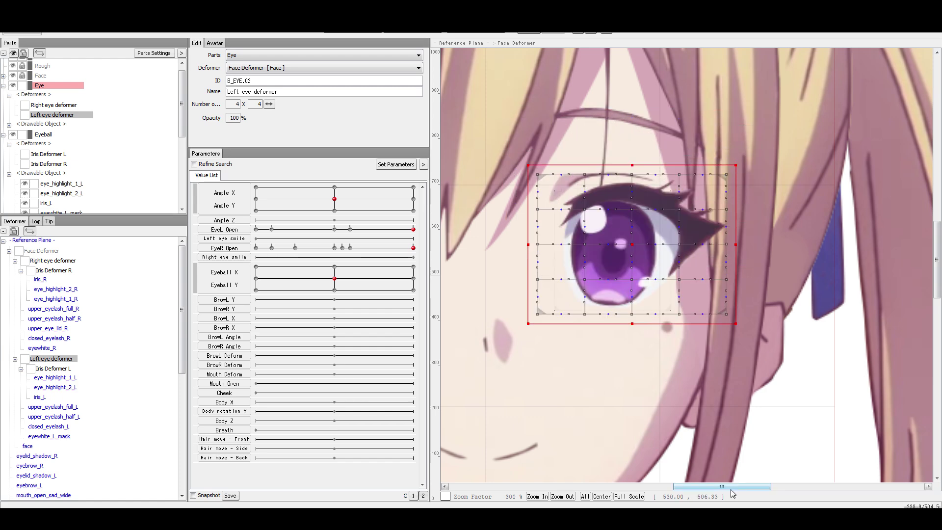
Paste a copy of the Left eye deformer with its Iris Deformer L, and enlarge the parts list to show the deformers.
drag(737, 486, 712, 487)
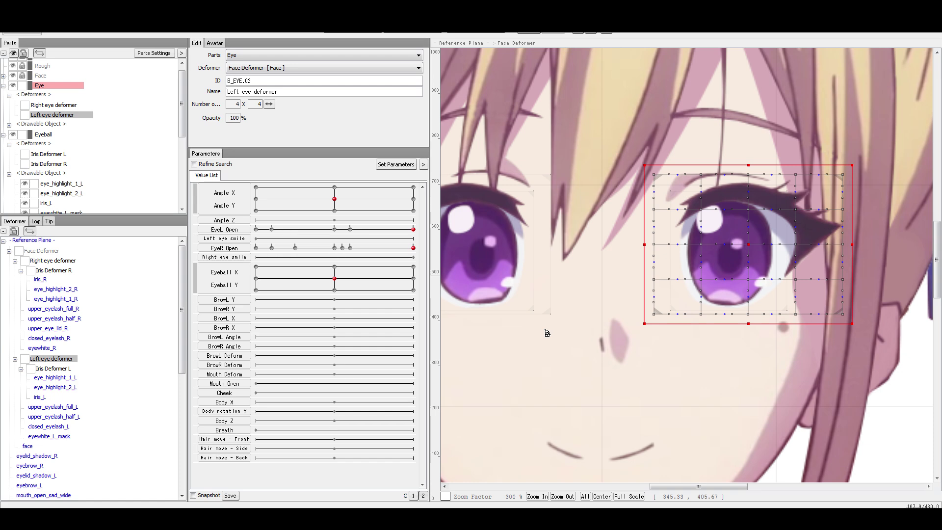
key(ctrl+v)
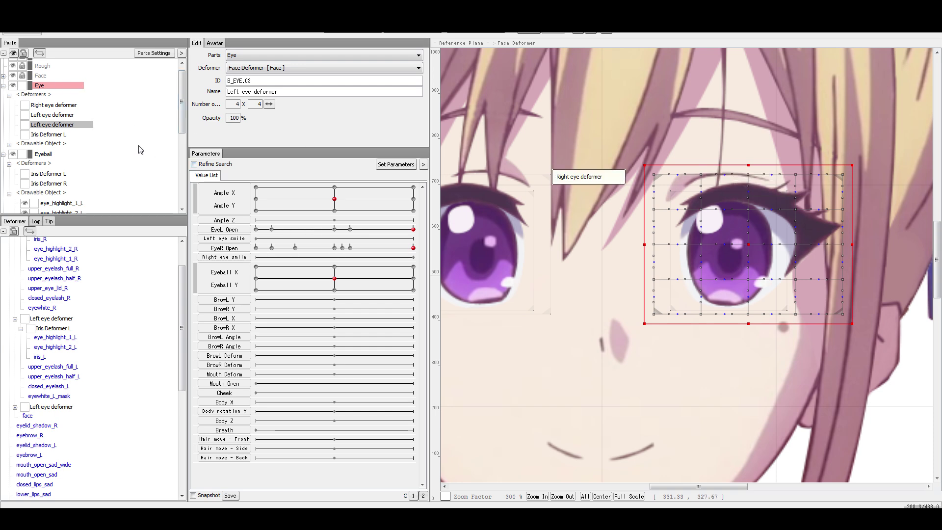
drag(152, 215, 152, 382)
scroll(63, 122, up, 1)
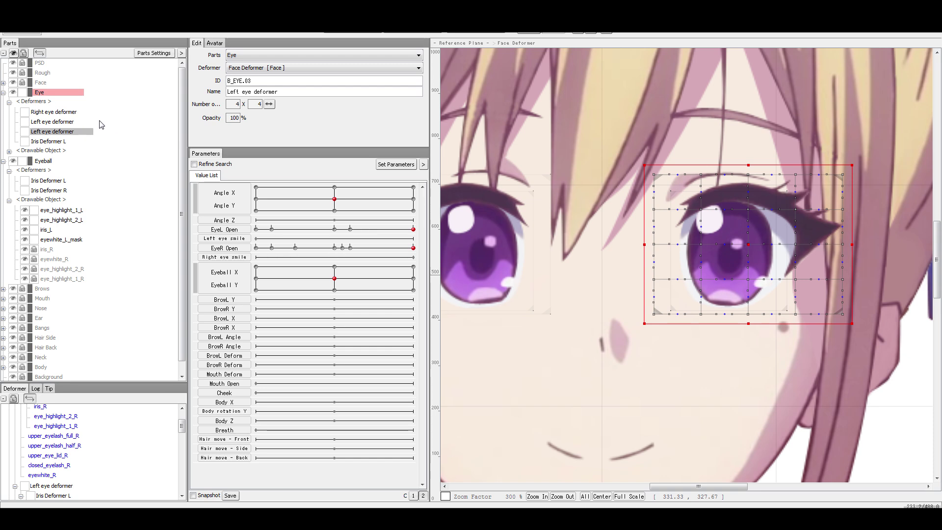
Compare the two Left eye deformers and the pasted Iris Deformer L in the Eye part, and list that part's drawable objects.
click(64, 122)
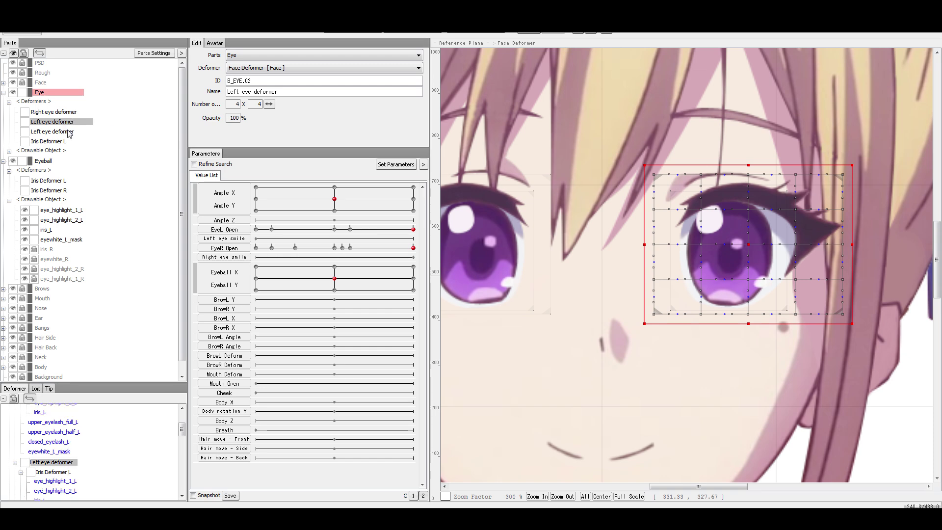
click(64, 131)
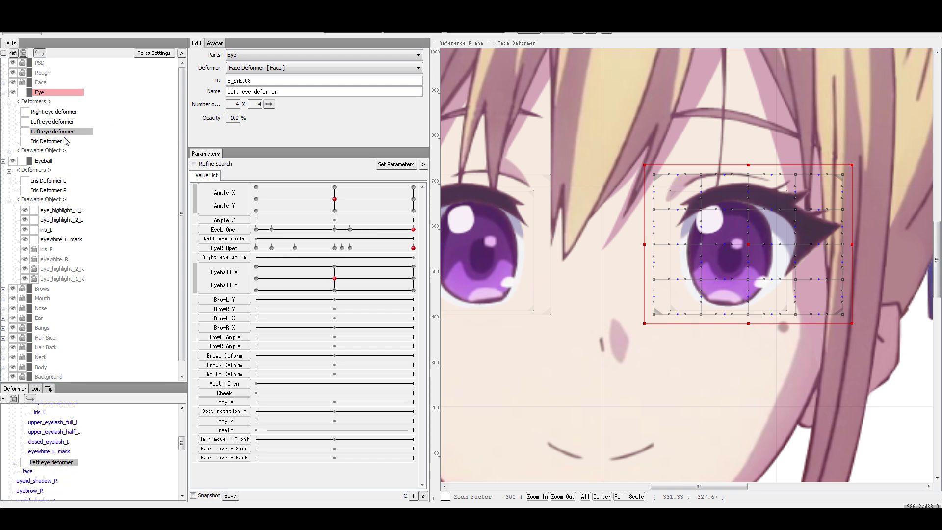
click(64, 141)
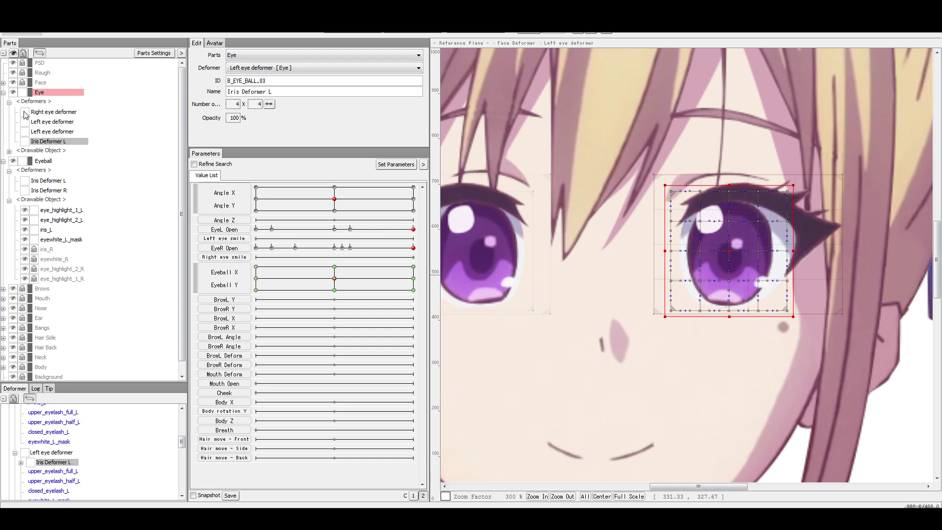
click(9, 152)
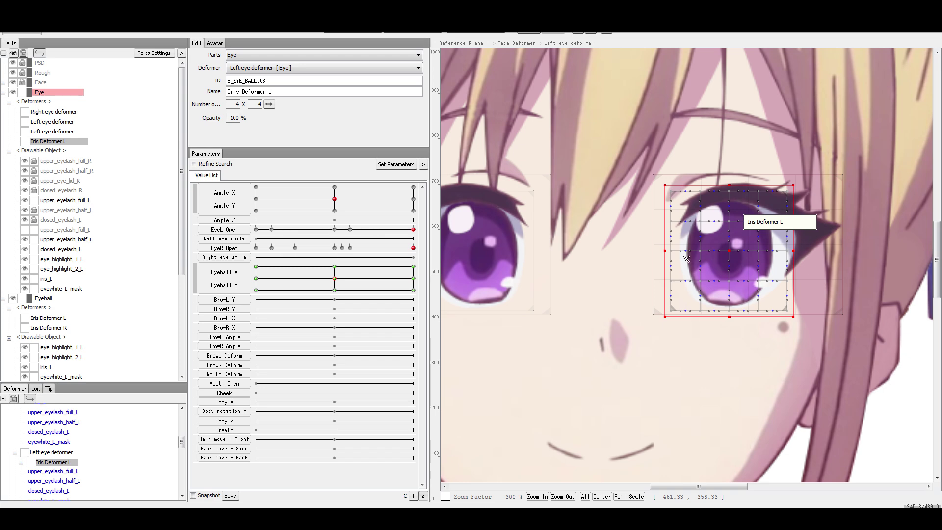
click(40, 119)
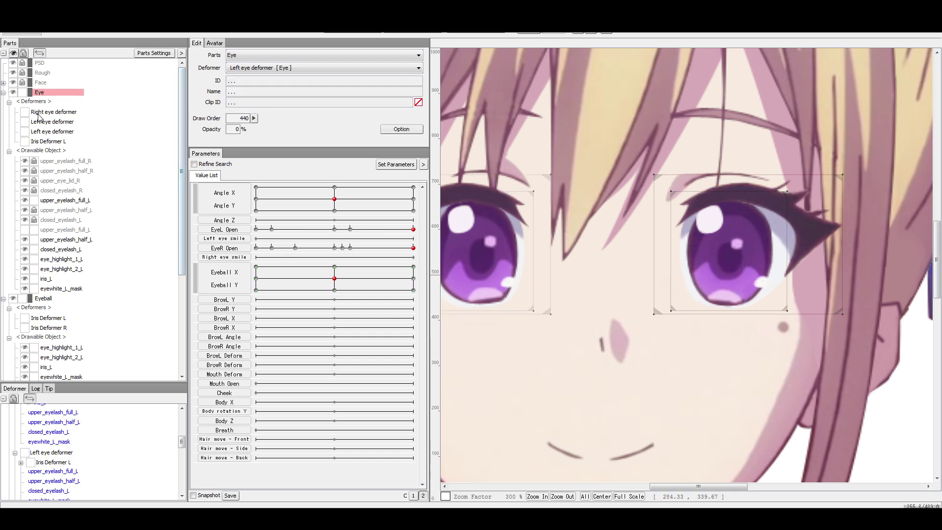
Move the Left eye deformer B_EYE.02 over the character's right eye and reflect it horizontally, reflecting its Eyeball X parameter too.
click(53, 123)
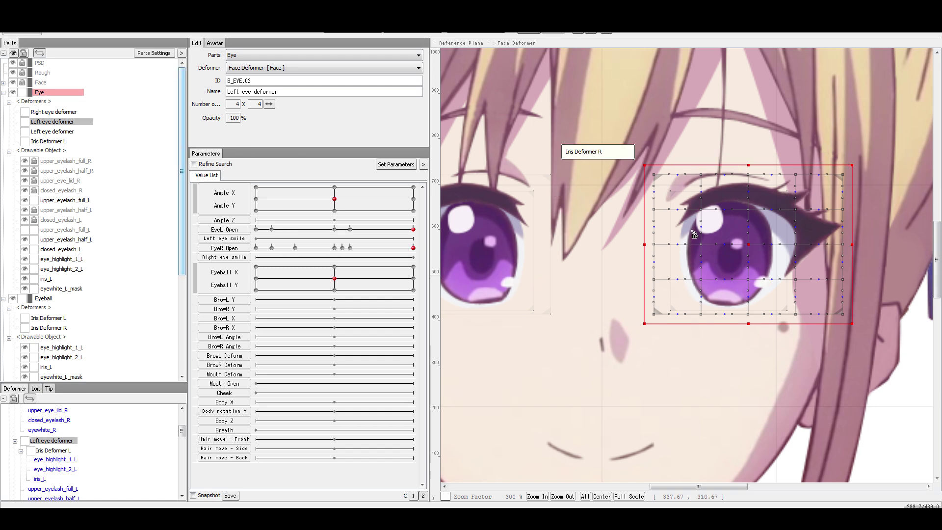
drag(754, 251, 590, 266)
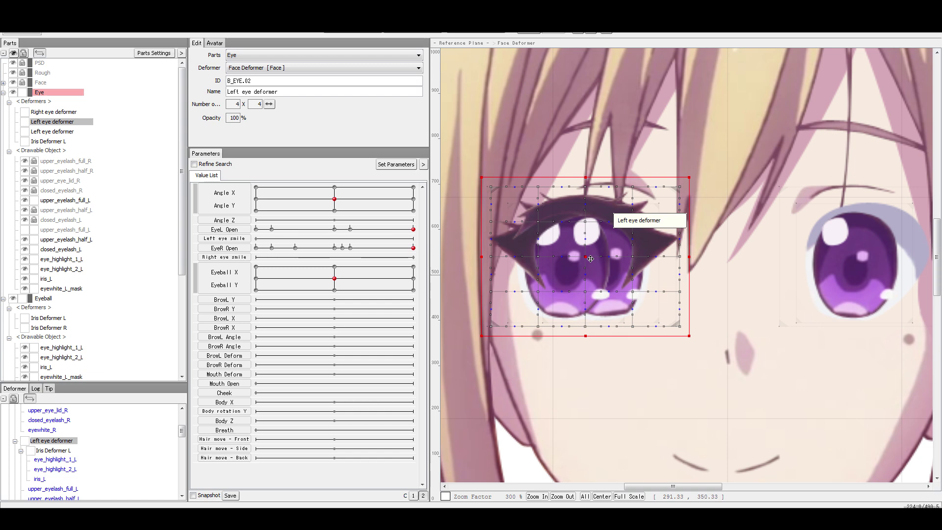
right_click(591, 263)
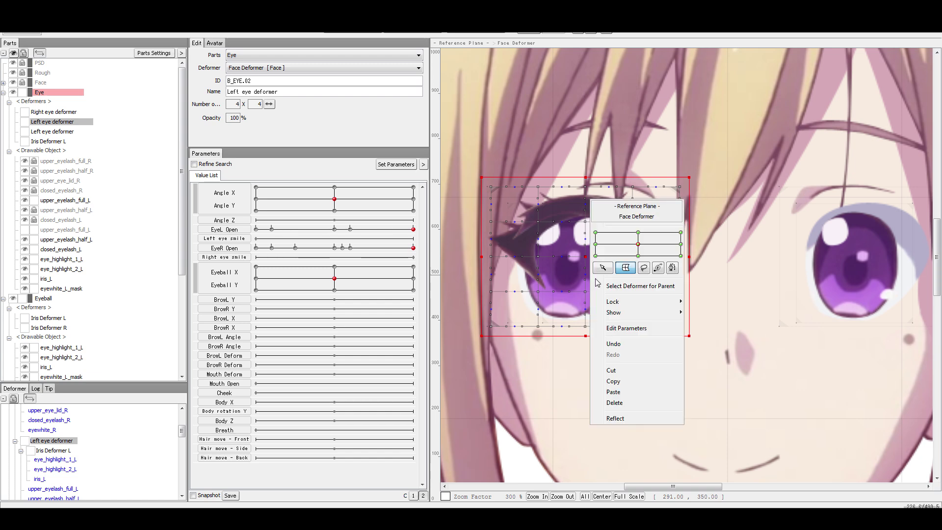
click(654, 422)
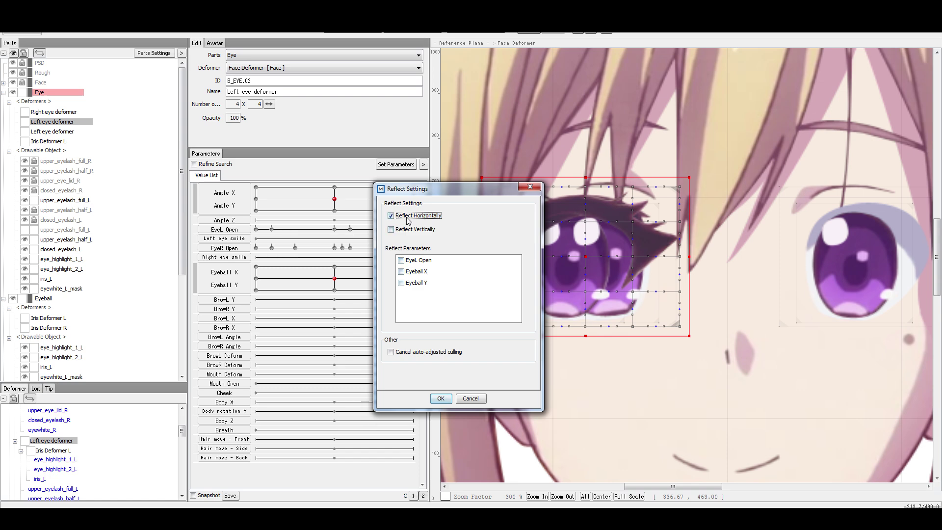
click(420, 275)
click(442, 399)
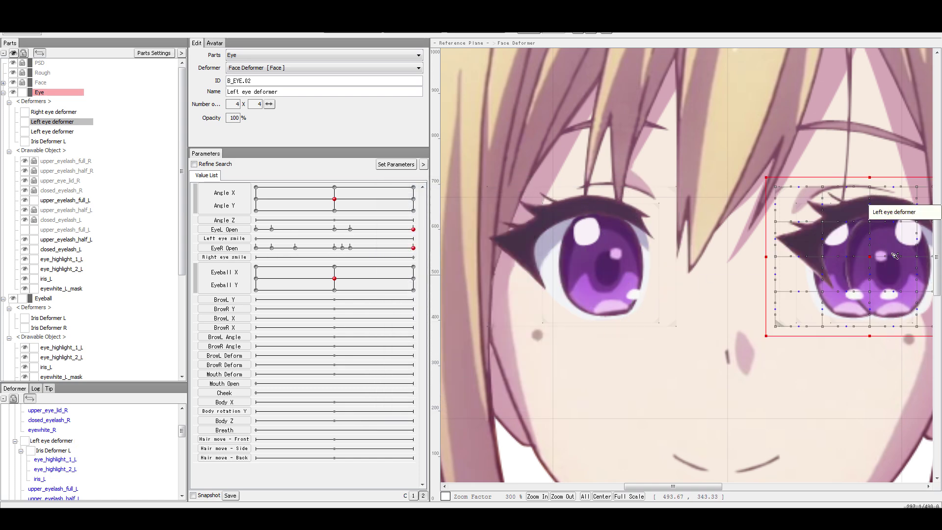
Bring the reflected deformer back toward the character's right eye, test it with Eyeball X -0.42 and Y 0.58, and return both to 0.
drag(864, 257, 652, 264)
mouse_move(318, 286)
mouse_down()
mouse_move(384, 285)
mouse_move(358, 270)
mouse_move(412, 277)
mouse_move(319, 294)
mouse_move(380, 262)
mouse_move(319, 280)
mouse_move(337, 272)
mouse_move(310, 273)
mouse_move(331, 290)
mouse_move(339, 279)
mouse_move(324, 275)
mouse_move(317, 289)
mouse_move(322, 270)
mouse_move(303, 276)
mouse_up()
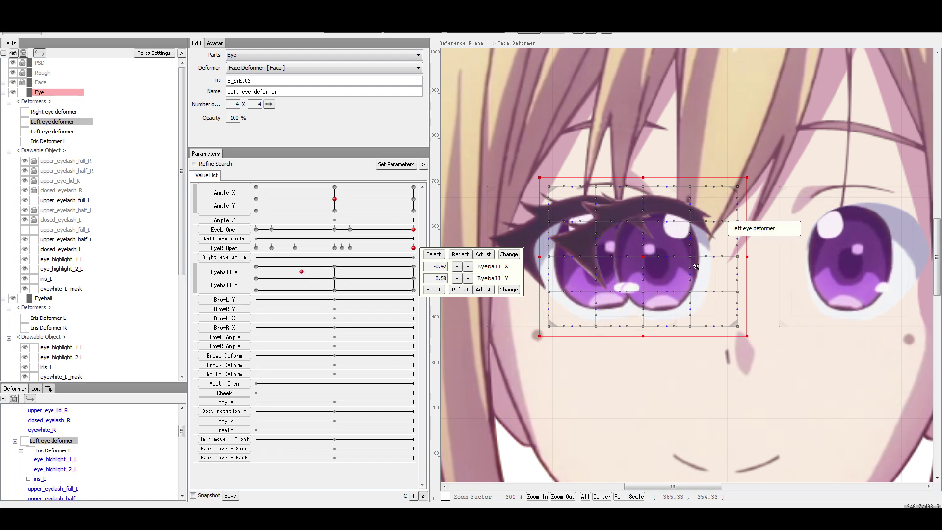
click(335, 281)
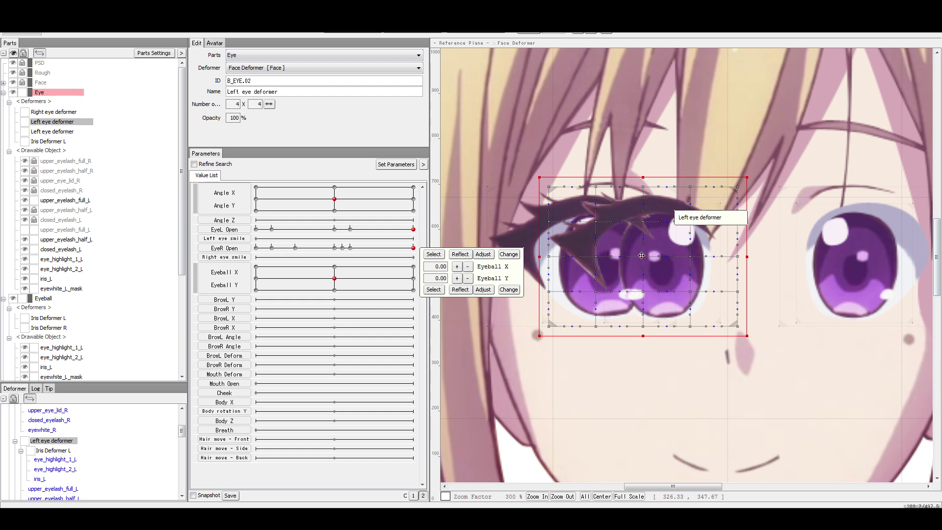
Place the reflected Left eye deformer over the character's right eye and nudge it horizontally to line up with the original eye.
drag(643, 256, 597, 255)
key(Left)
key(Left)
key(Left)
key(Left)
key(Left)
key(Left)
key(Left)
key(Left)
key(Left)
key(Left)
key(Left)
key(Left)
key(Left)
key(Left)
key(Left)
key(Left)
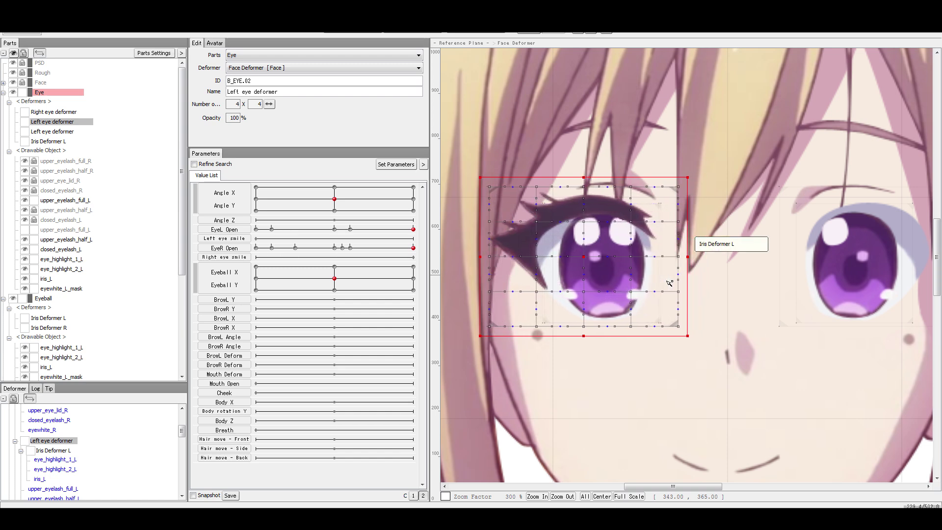
scroll(614, 278, up, 5)
key(Left)
key(Left)
key(Left)
key(Left)
key(Right)
key(Left)
key(Right)
key(Left)
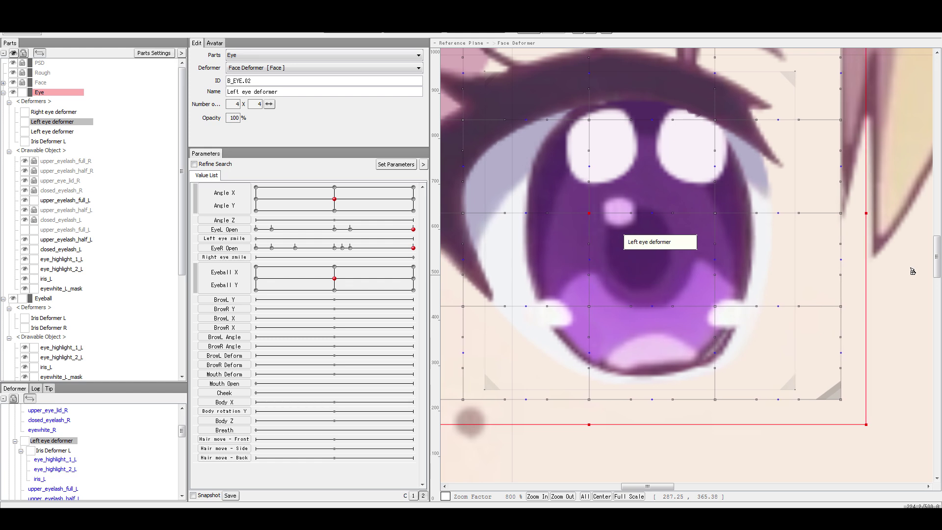
Set the reflected Left eye deformer's opacity to 33% and reposition it over the original right iris.
scroll(760, 238, down, 2)
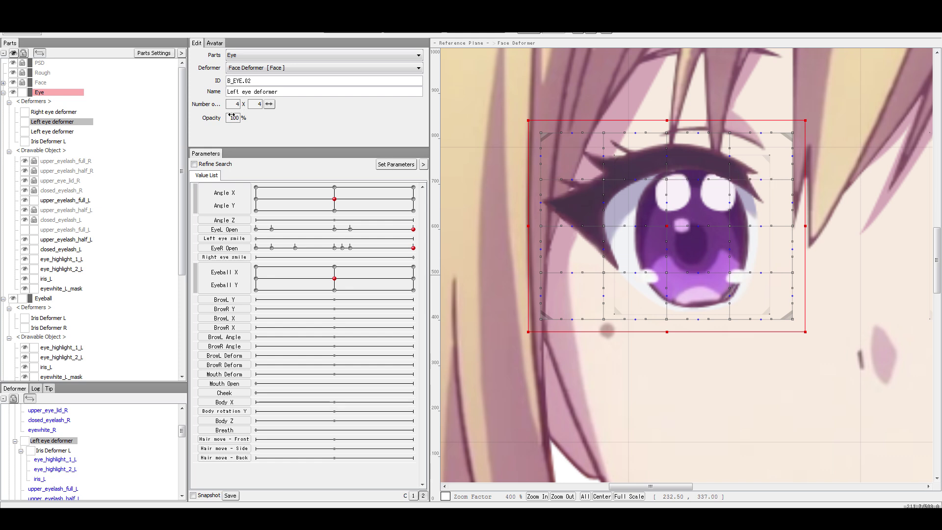
drag(234, 120, 230, 127)
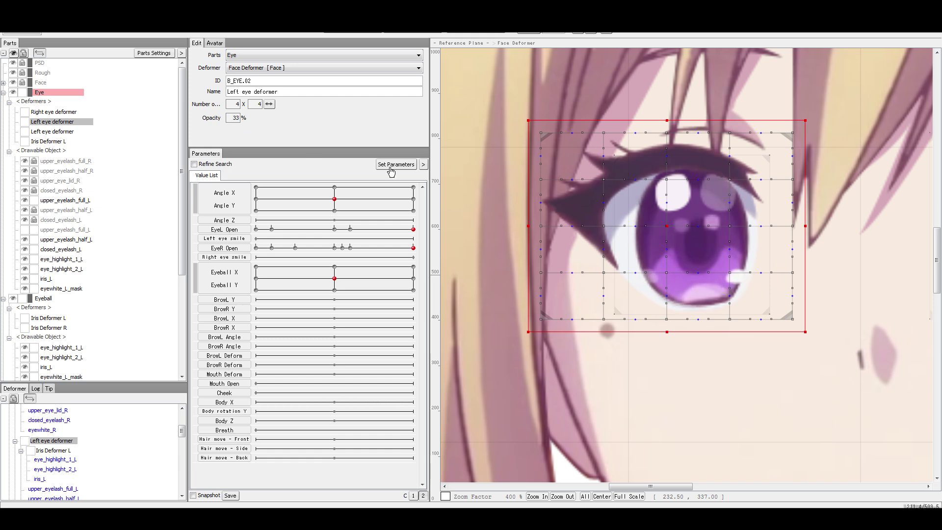
mouse_move(670, 227)
mouse_down()
mouse_move(685, 227)
mouse_move(661, 229)
mouse_up()
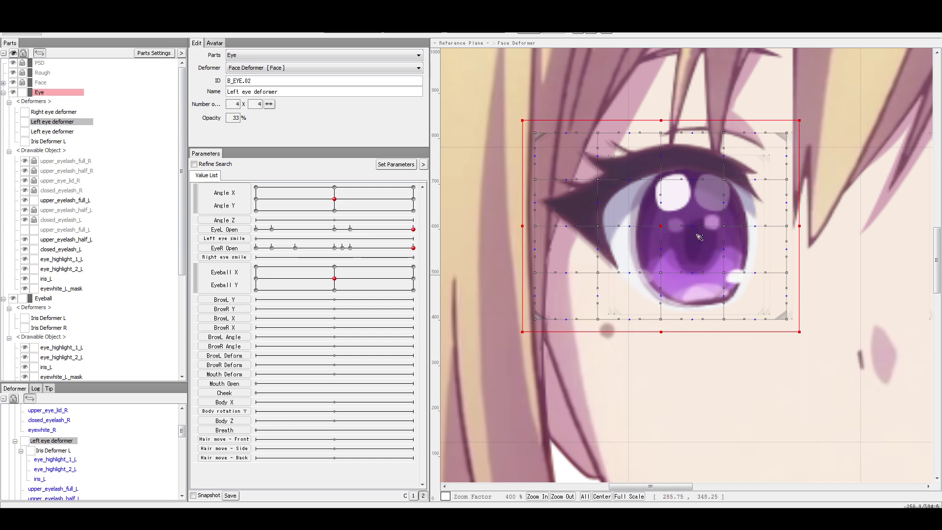
scroll(829, 259, down, 2)
scroll(819, 259, up, 1)
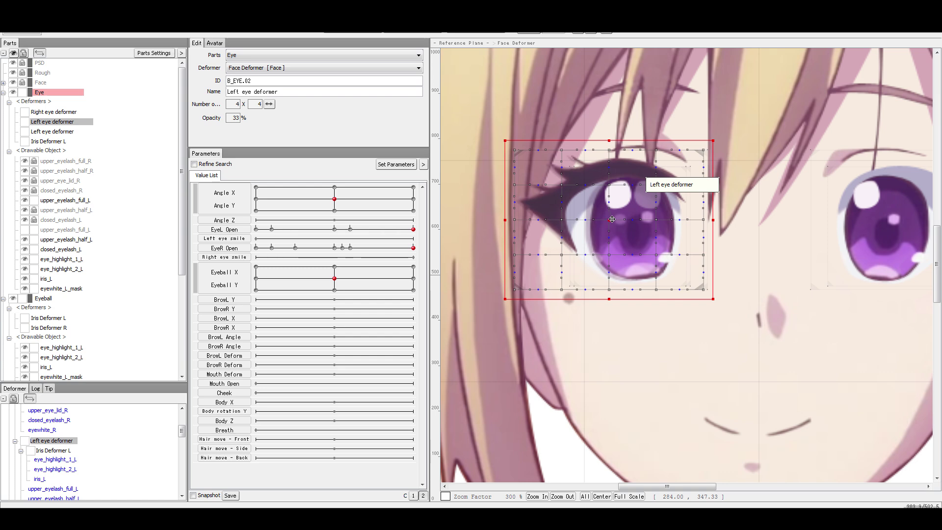
scroll(612, 219, up, 1)
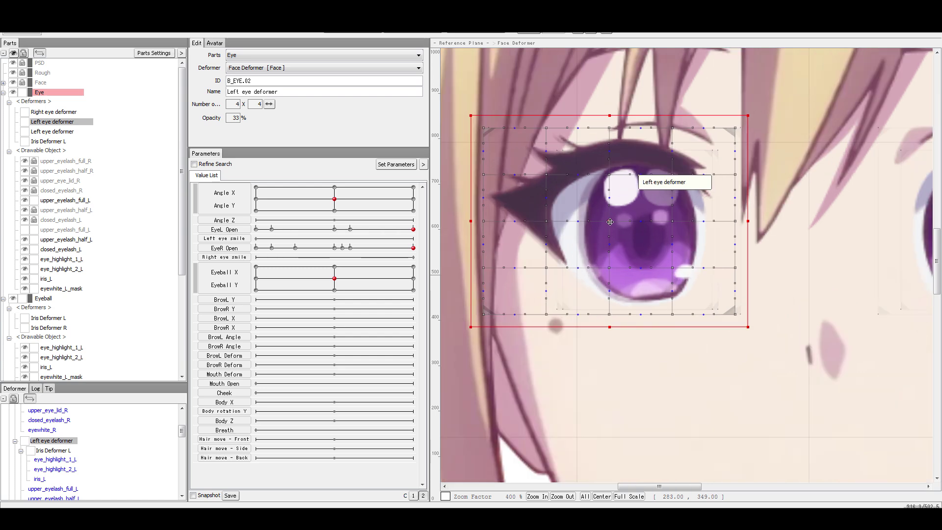
click(610, 222)
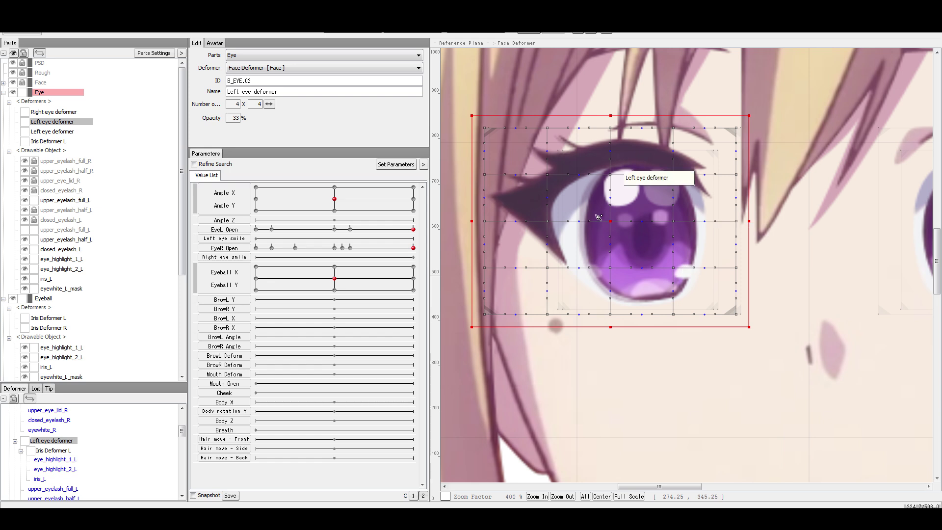
drag(611, 221, 623, 222)
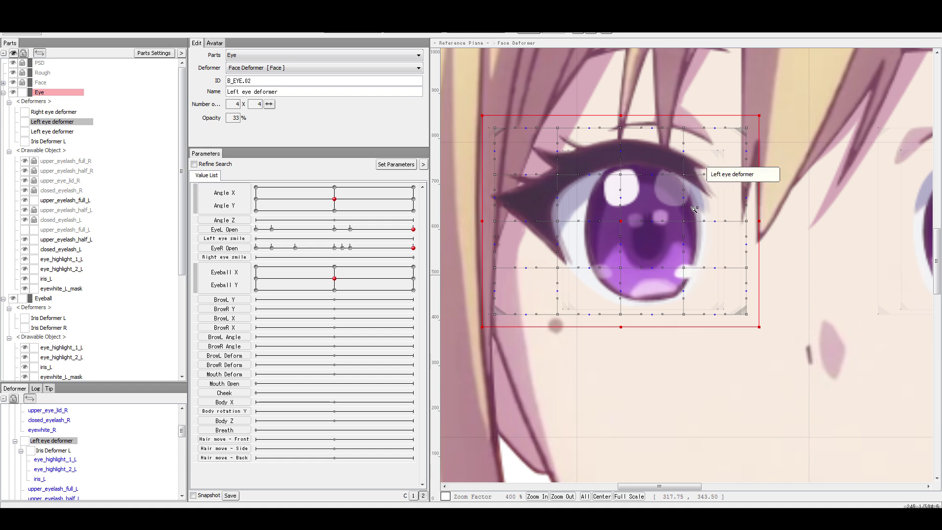
Nudge the semi-transparent Left eye deformer left in small steps to match its iris outline to the original right iris.
scroll(695, 216, up, 2)
scroll(695, 226, down, 1)
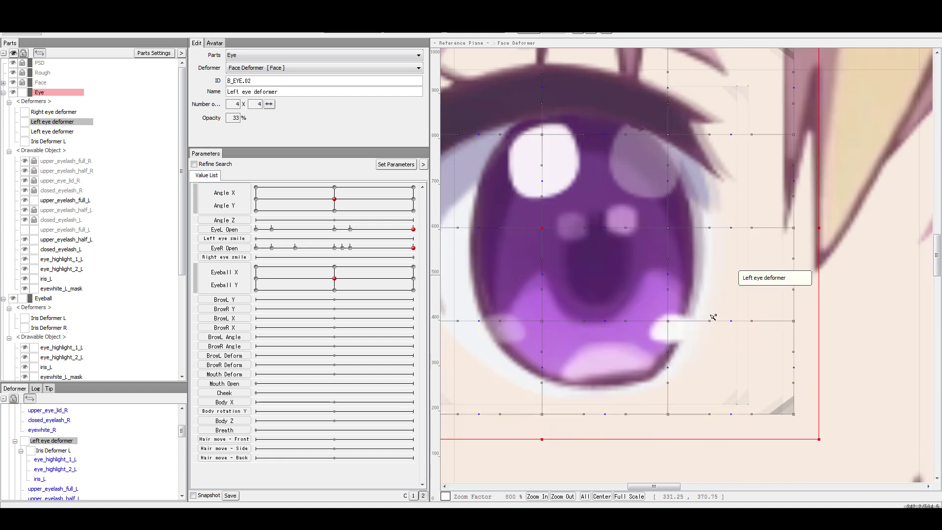
key(Left)
key(Left)
key(Left)
key(Left)
key(Left)
key(Left)
key(Left)
key(Left)
key(Left)
key(Left)
key(Left)
key(Left)
key(Left)
key(Left)
key(Left)
key(Left)
key(Left)
key(Left)
key(Left)
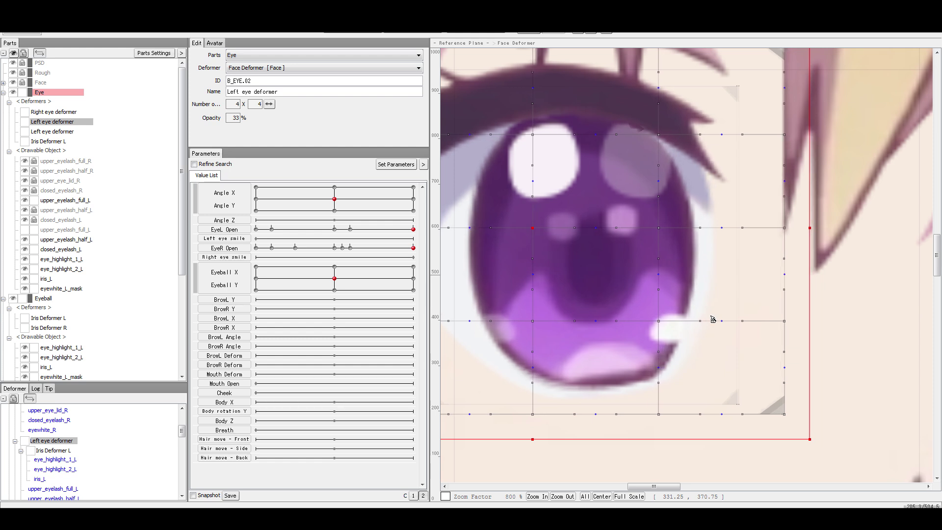
key(Left)
key(Left)
key(Left)
key(Left)
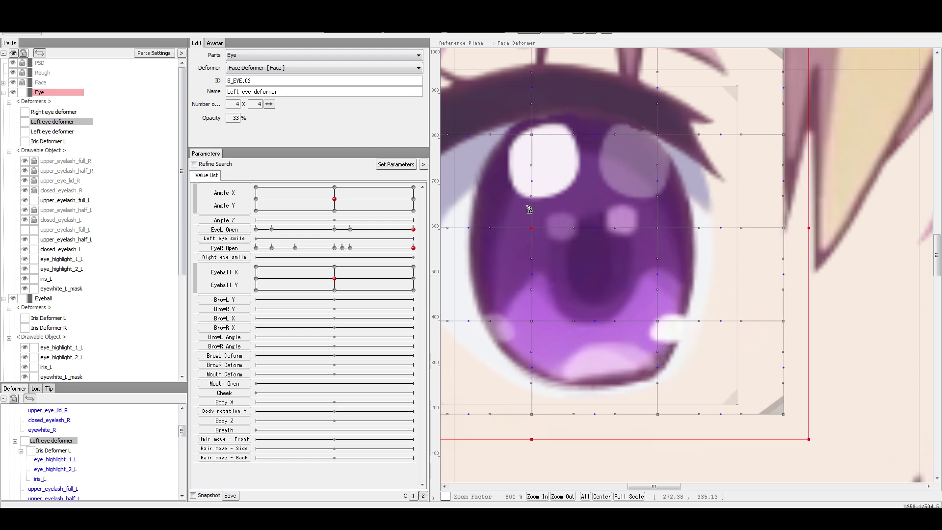
key(Left)
key(Left)
key(Left)
key(Left)
key(Left)
key(Left)
key(Left)
key(Left)
key(Left)
key(Left)
key(Left)
key(Left)
key(Left)
key(Left)
key(Left)
key(Left)
key(Left)
key(Left)
key(Left)
key(Left)
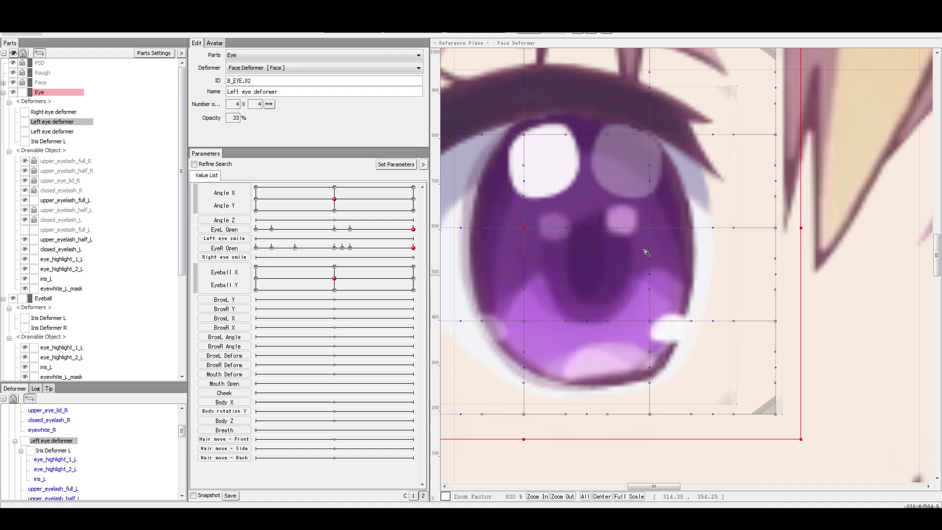
Nudge the semi-transparent deformer back to the right, and fine-tune its horizontal position until both iris outlines overlap.
key(Right)
key(Right)
key(Right)
key(Right)
key(Right)
key(Right)
key(Right)
key(Right)
key(Right)
key(Right)
key(Right)
key(Right)
key(Right)
key(Right)
key(Right)
key(Right)
key(Right)
key(Right)
key(Right)
key(Right)
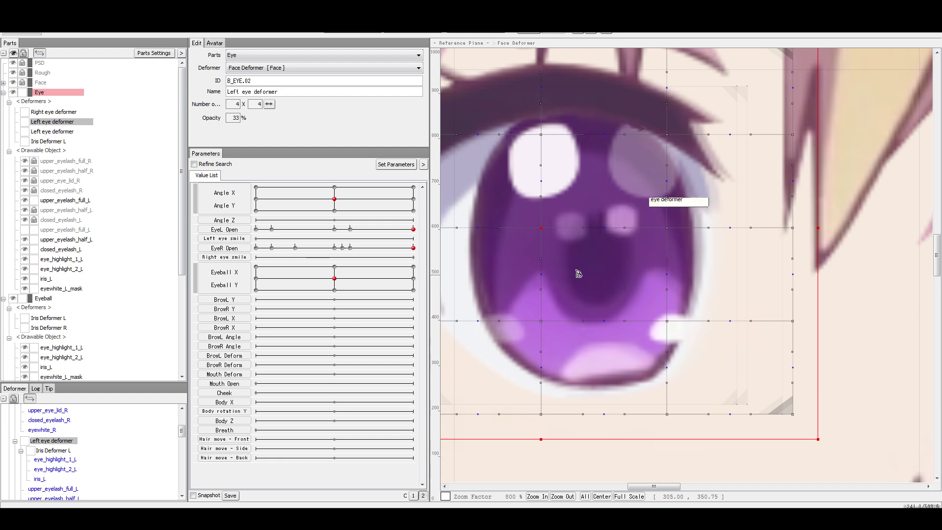
scroll(614, 265, down, 2)
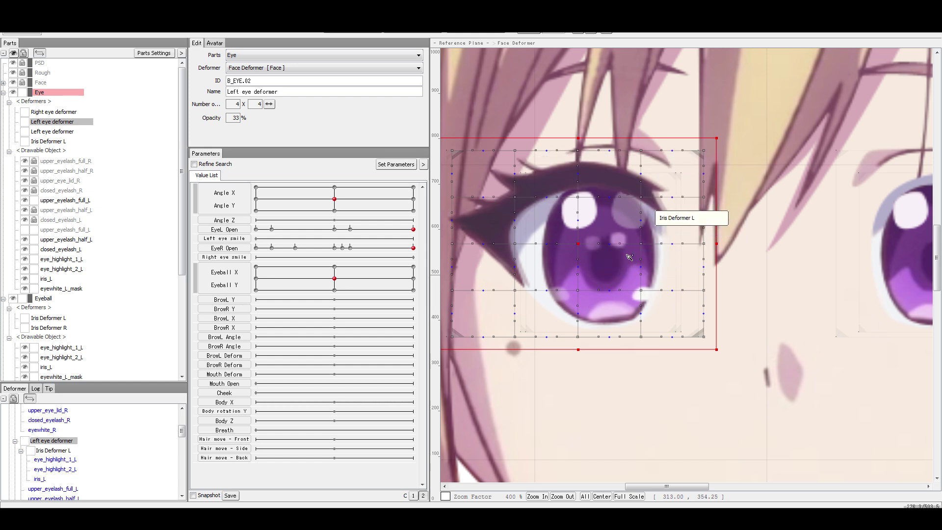
key(Left)
key(Left)
key(Left)
key(Right)
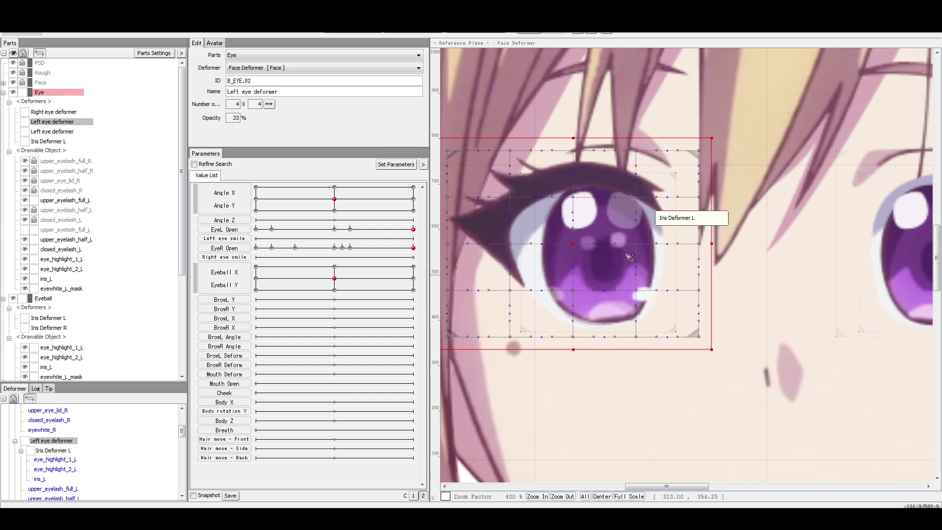
key(Right)
key(Right)
key(Right)
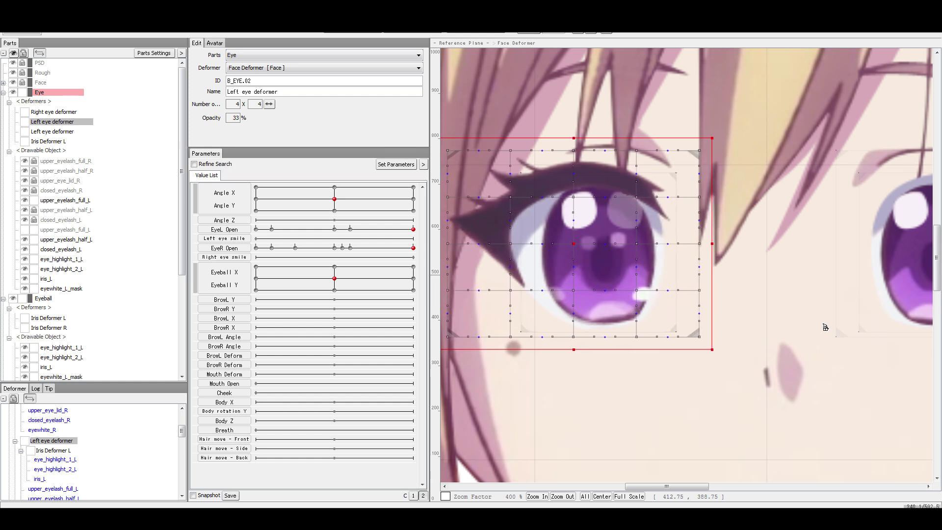
key(Left)
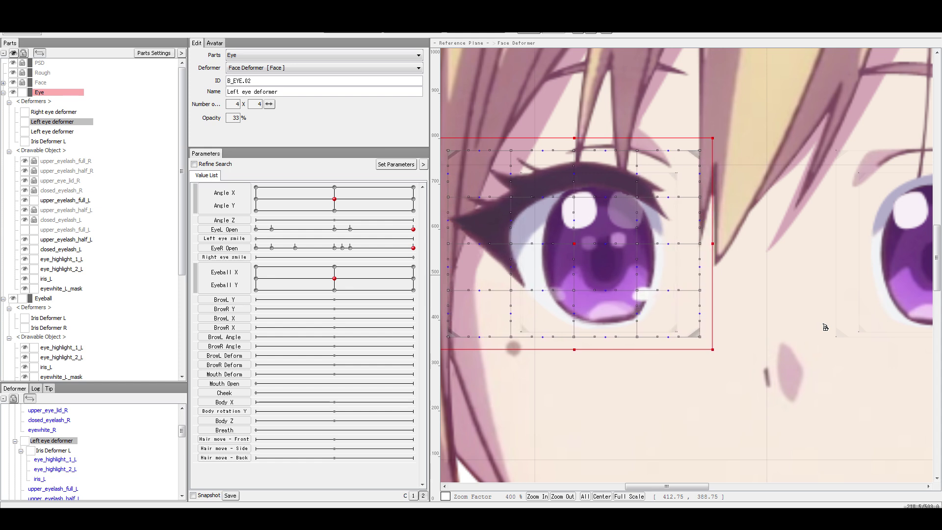
key(Left)
Deselect the Left eye deformer, switch to the arrow tool and select the iris_L drawable object over the character's right eye.
click(569, 228)
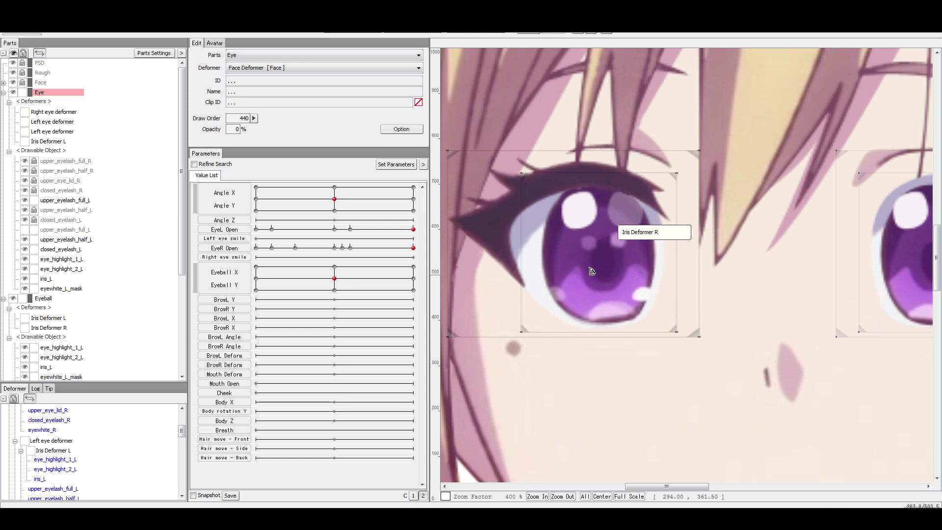
right_click(585, 223)
mouse_move(652, 293)
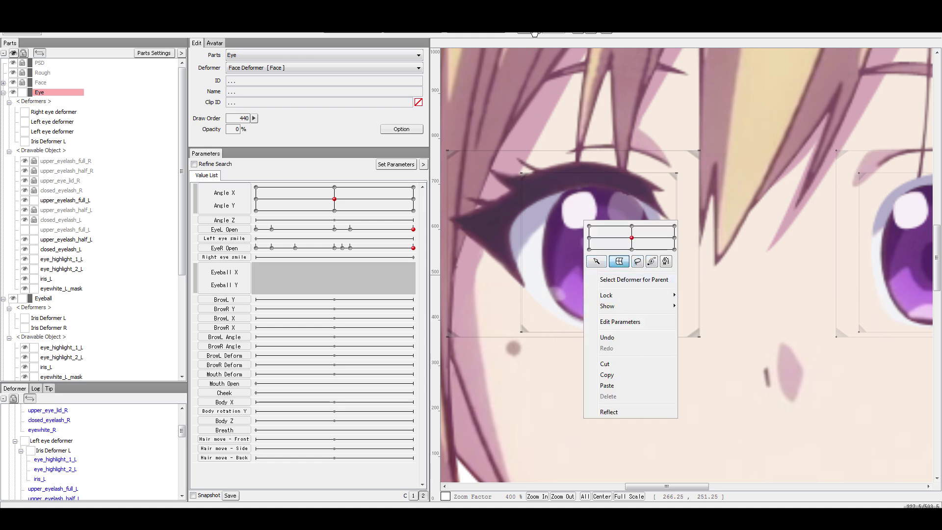
click(535, 33)
right_click(633, 265)
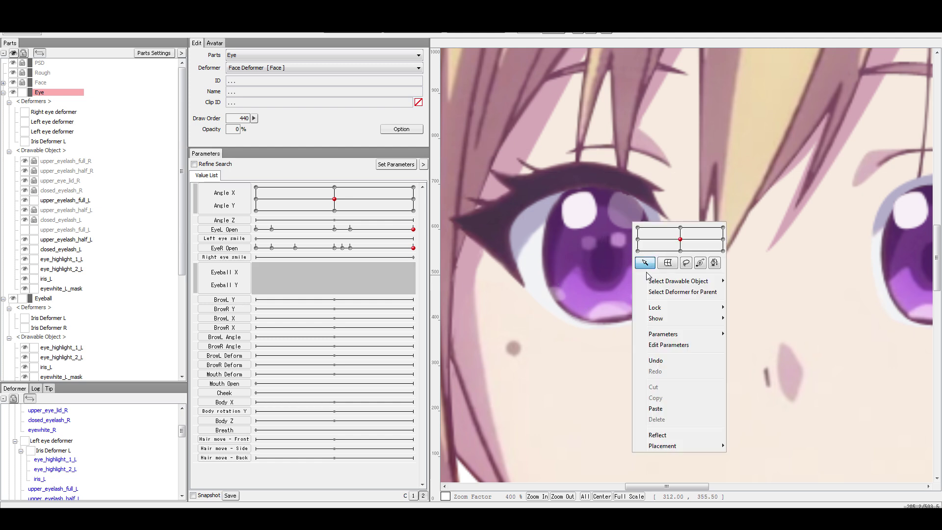
mouse_move(714, 281)
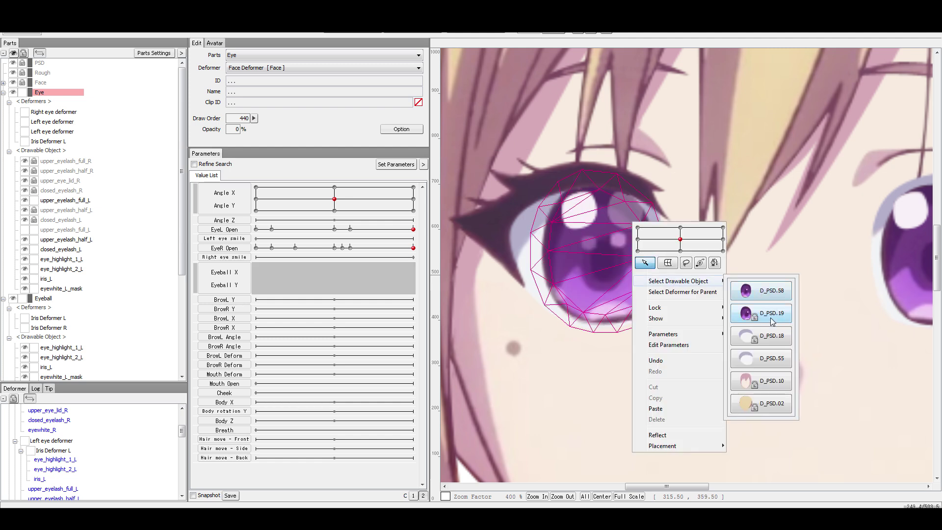
click(600, 256)
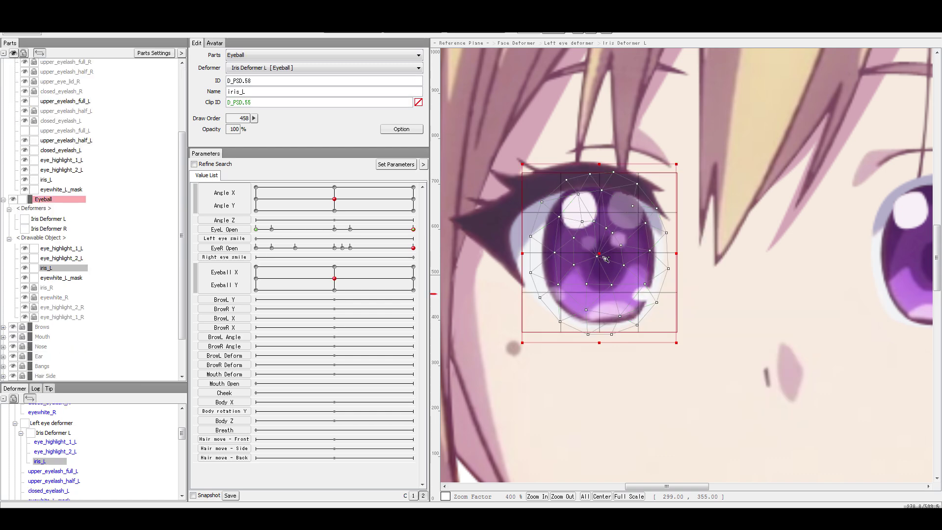
Deselect iris_L, check the right-eye eyelash objects in the Eye part and lock the Right eye deformer.
click(717, 263)
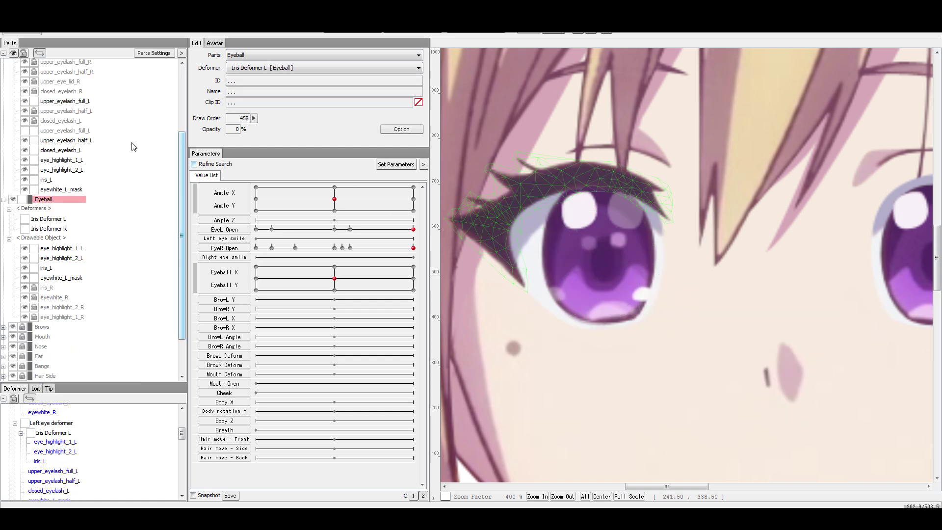
scroll(76, 142, up, 3)
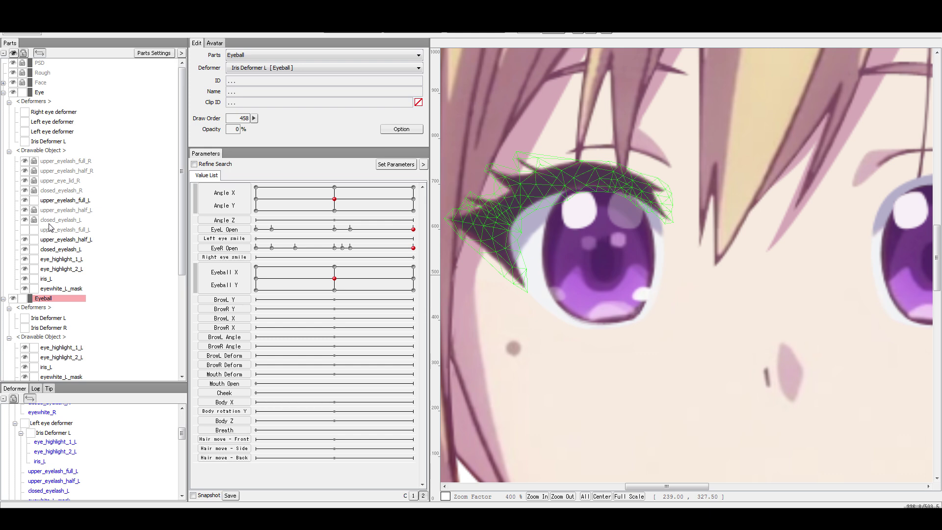
scroll(53, 228, down, 1)
scroll(52, 227, up, 1)
click(84, 163)
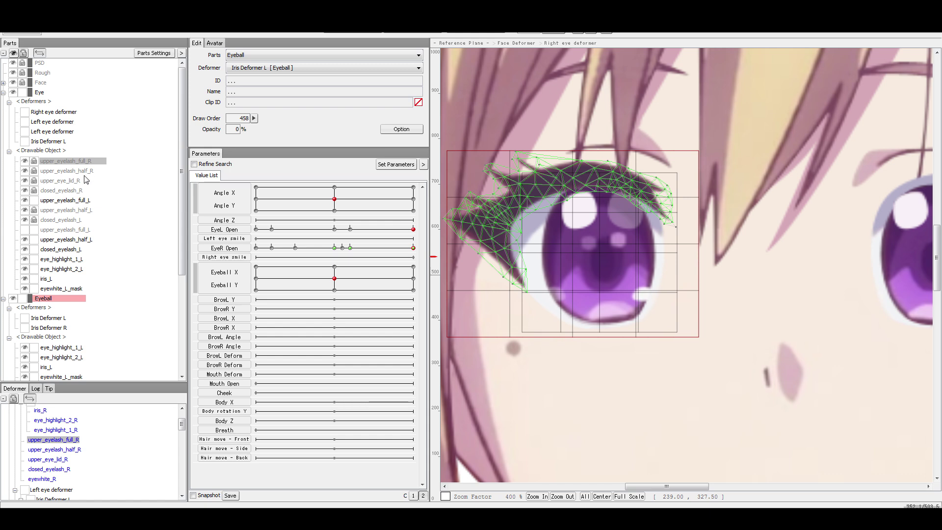
shift+click(81, 191)
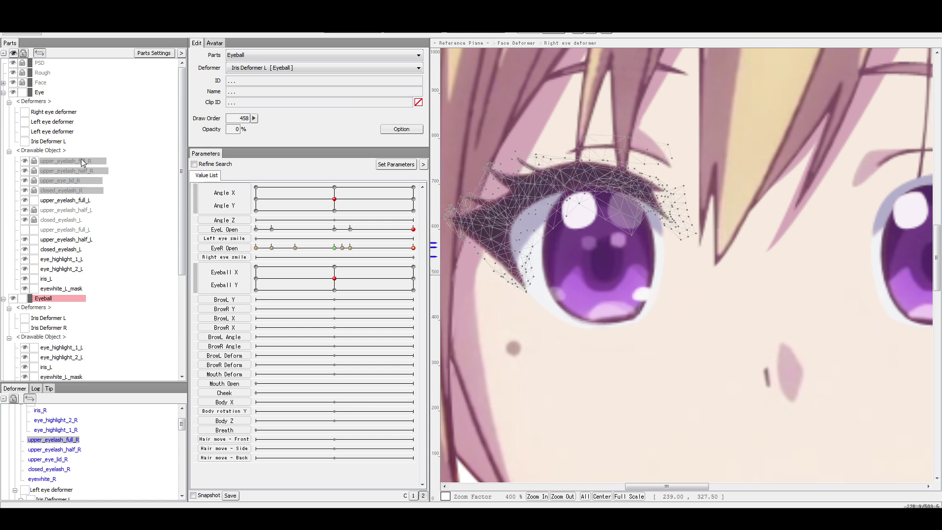
click(26, 112)
Lock Iris Deformer R in the Eyeball part and check the meshes of the locked right-eye lash, iris, eye-white and highlight objects.
click(64, 172)
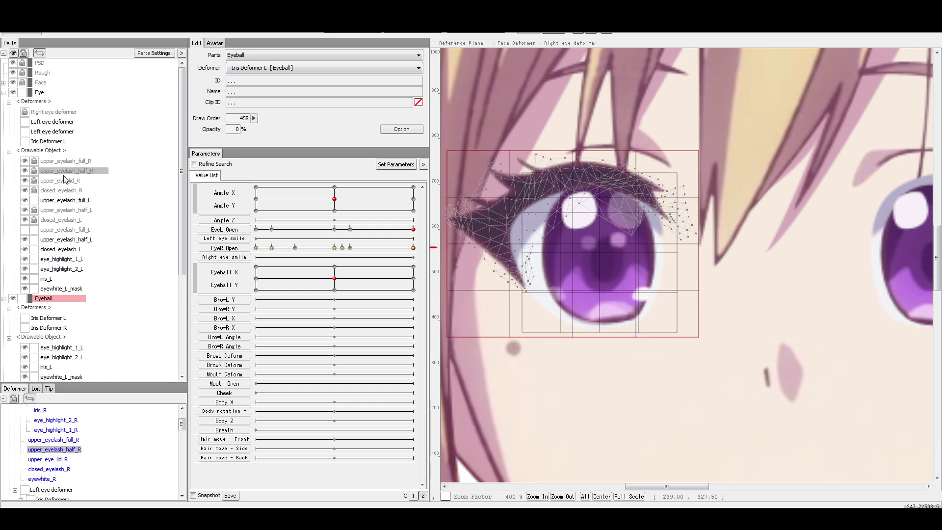
click(66, 181)
scroll(66, 194, down, 2)
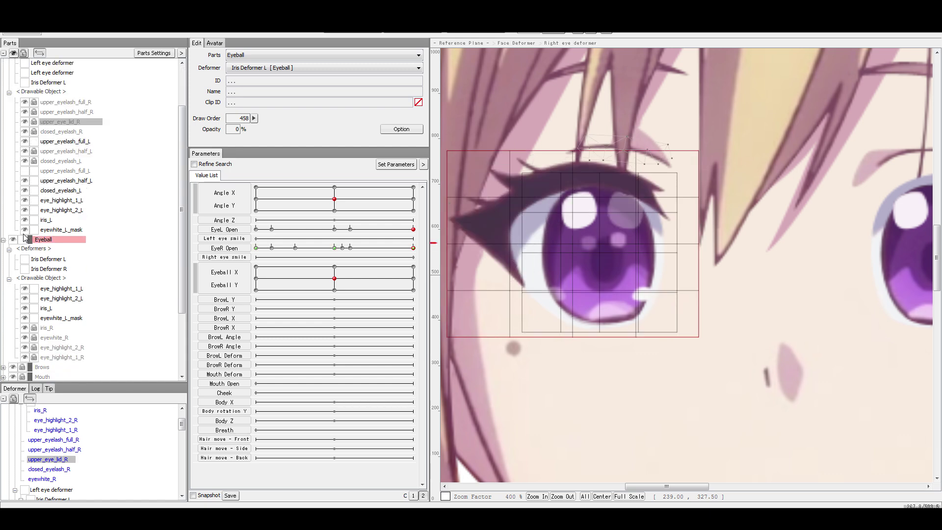
click(46, 269)
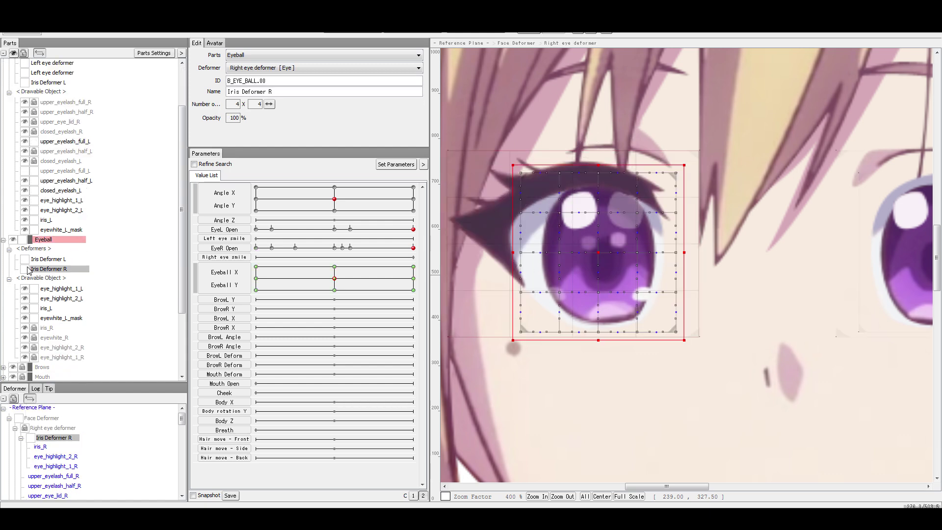
click(25, 269)
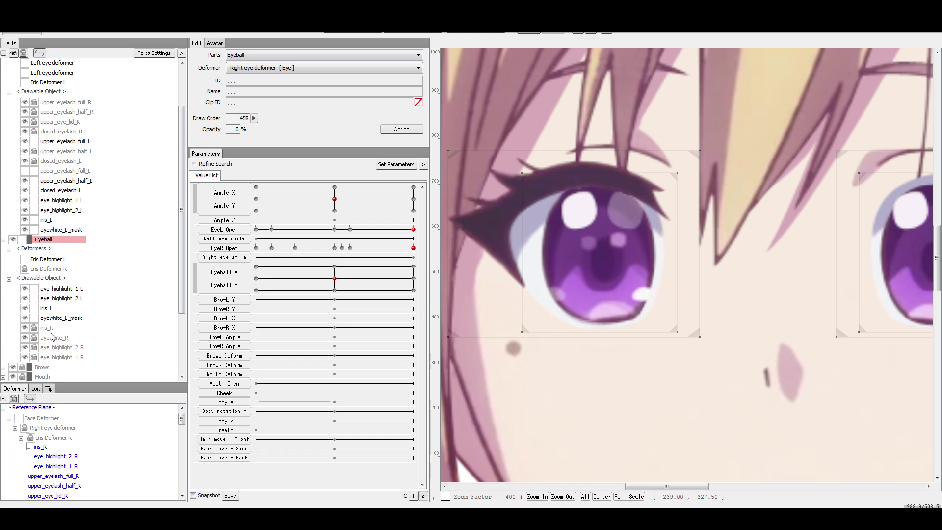
click(55, 329)
click(59, 348)
click(65, 358)
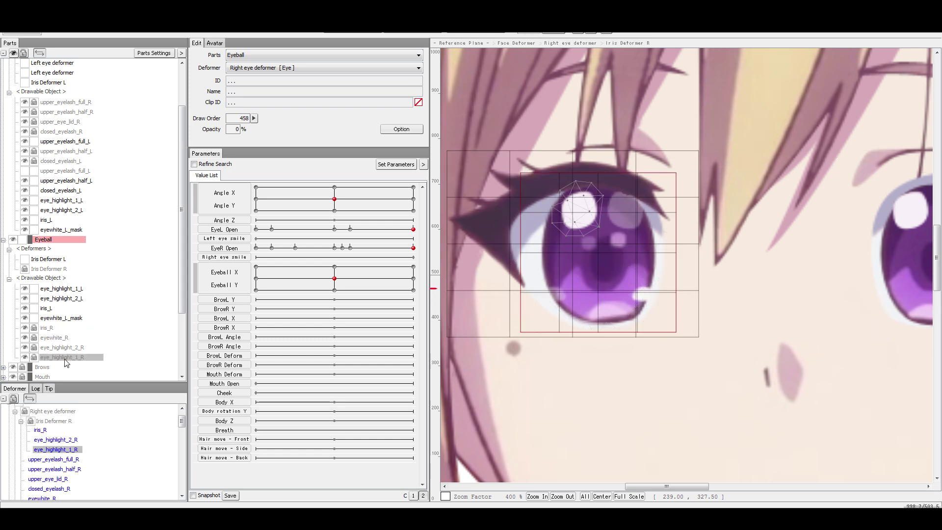
click(54, 338)
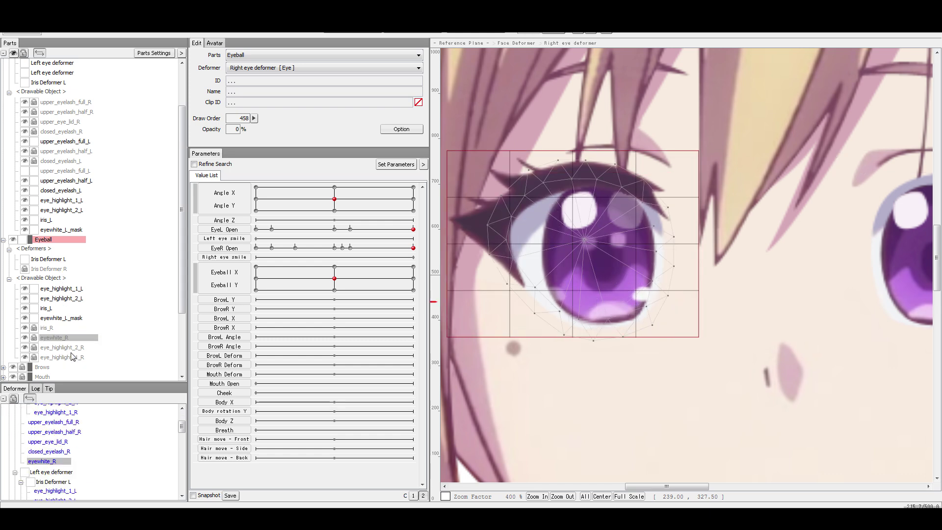
click(78, 355)
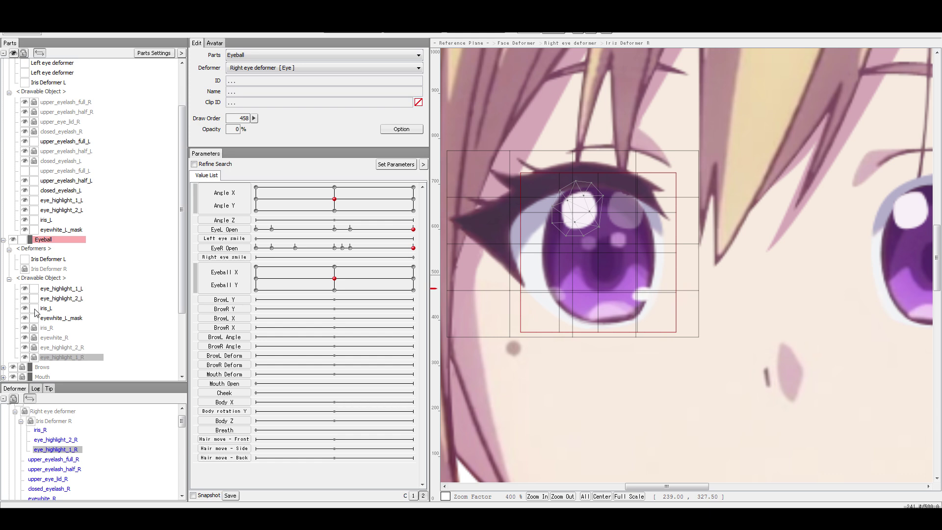
Unlock upper_eyelash_half_L and closed_eyelash_L, and show the hidden upper_eyelash_full_L in the Eye part.
scroll(877, 221, down, 1)
scroll(874, 224, up, 1)
click(35, 151)
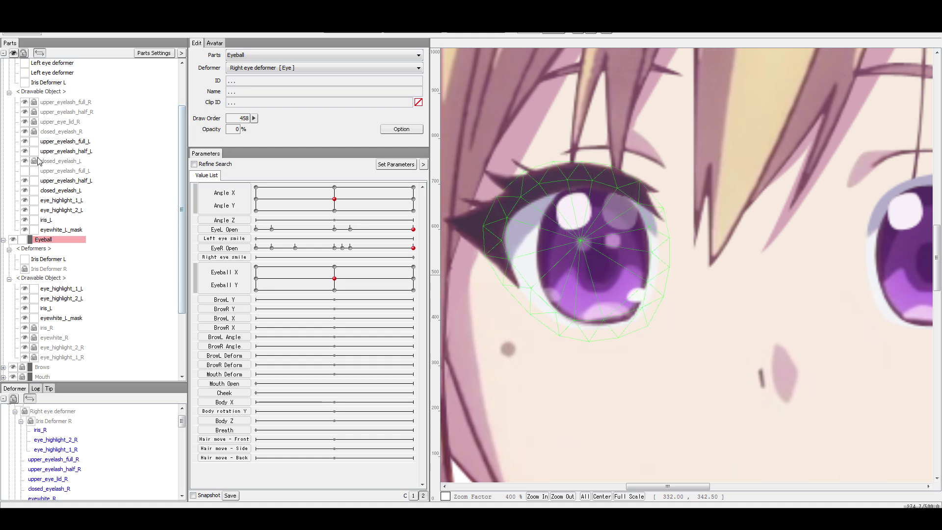
click(35, 161)
click(24, 171)
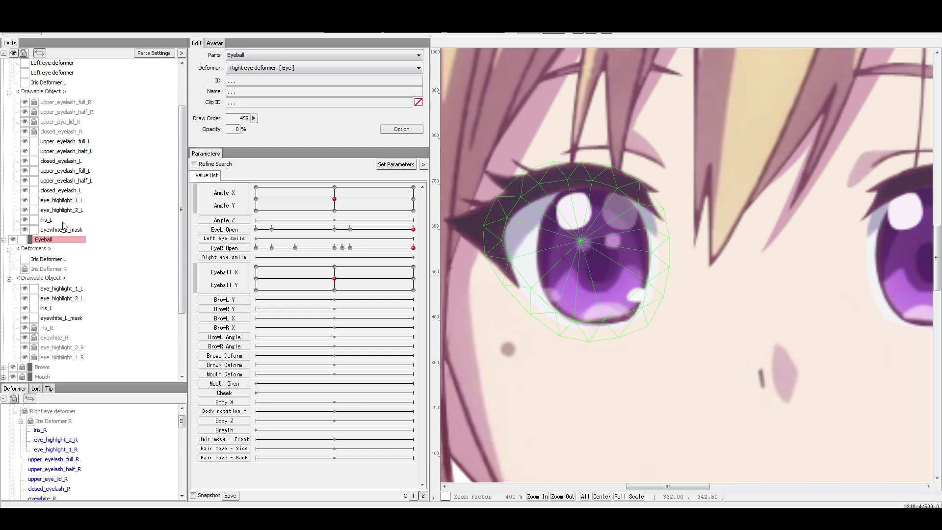
Move Iris Deformer L, eye_highlight_1_L, eye_highlight_2_L, iris_L and eyewhite_L_mask from the Eye part into the Eyeball part.
click(46, 220)
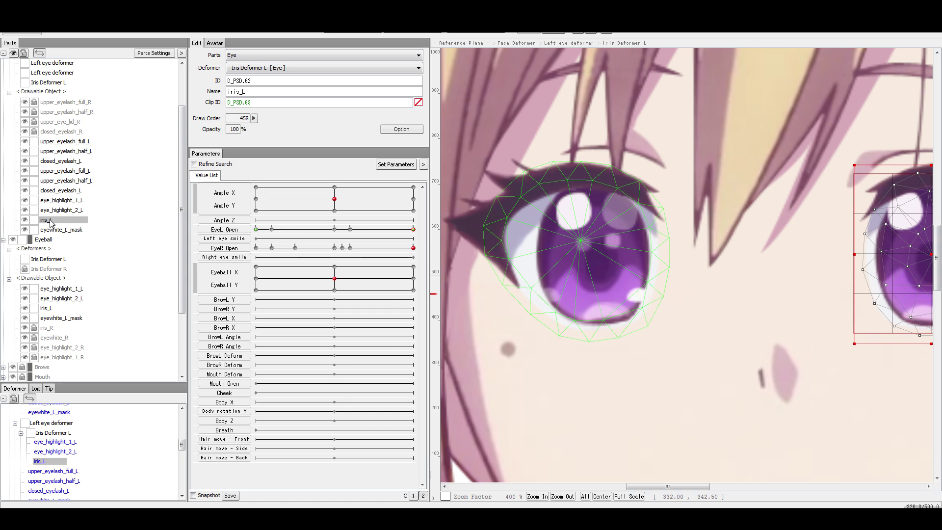
click(60, 83)
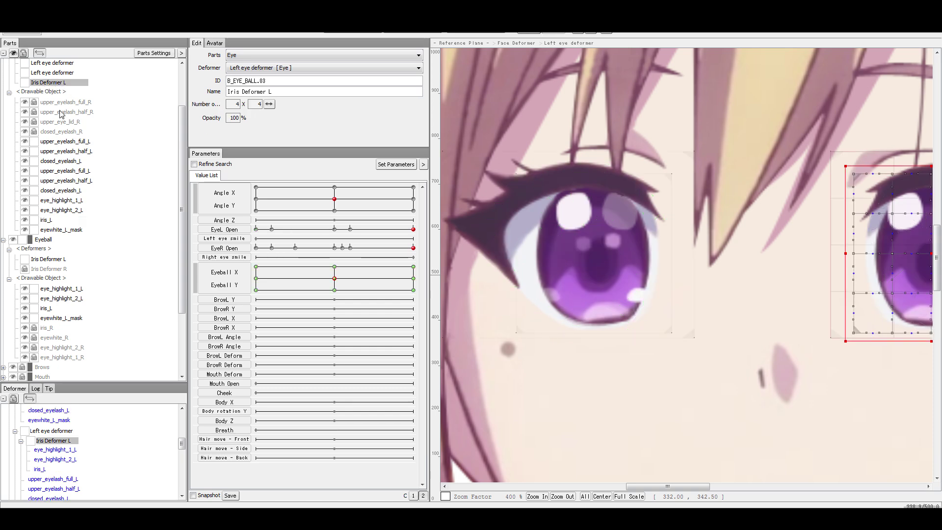
ctrl+click(53, 222)
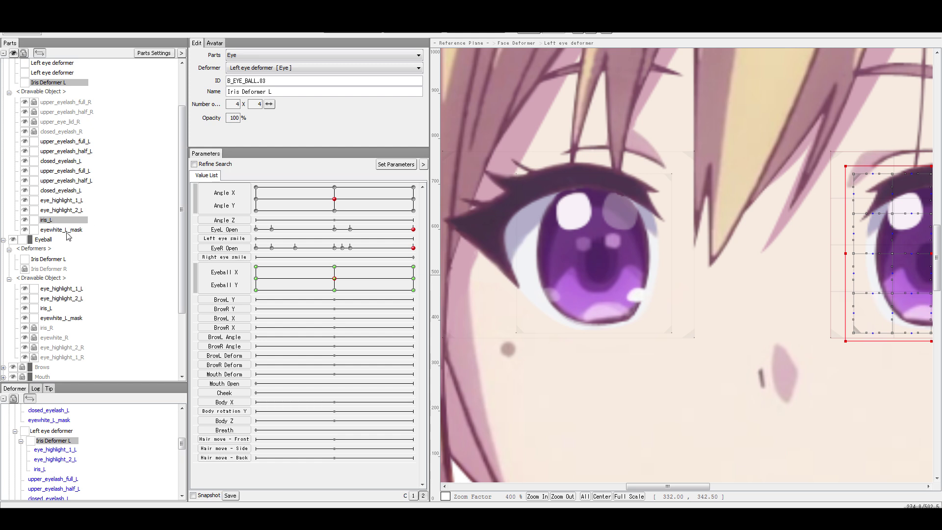
shift+click(69, 200)
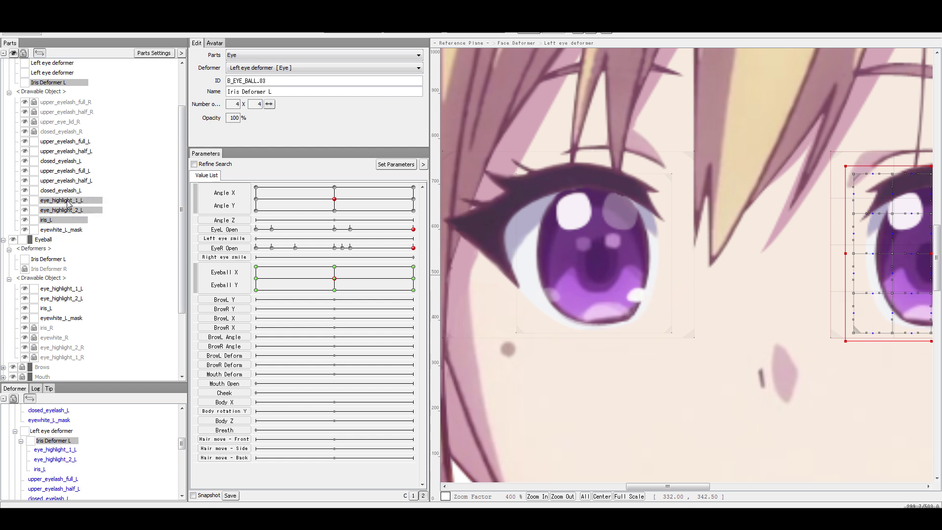
ctrl+click(70, 230)
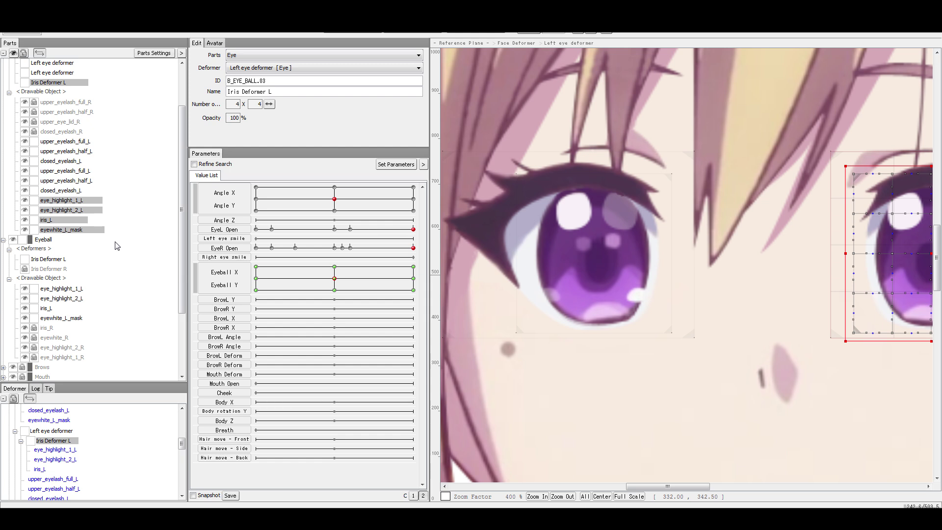
click(47, 82)
drag(45, 242, 45, 242)
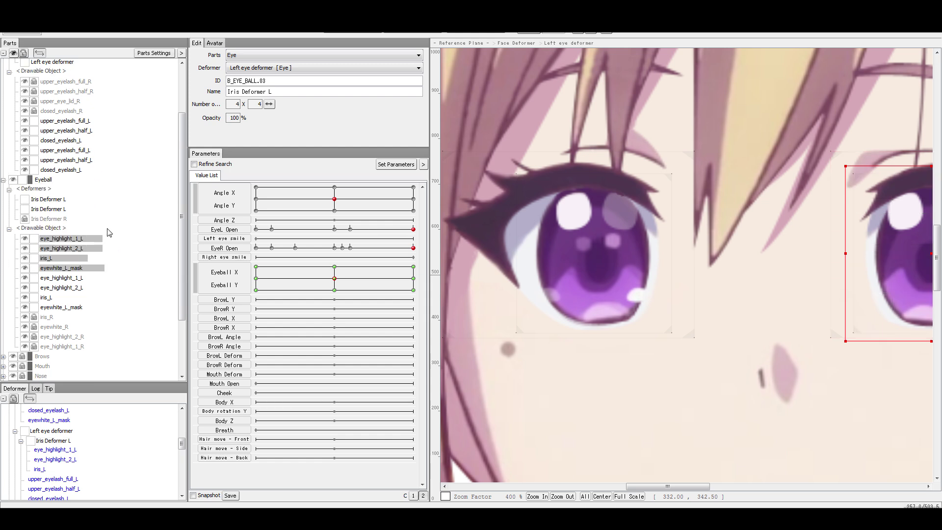
Compare the two Iris Deformer L entries and their drawable objects in the Eyeball part to identify which eye each belongs to.
click(46, 220)
click(48, 202)
click(53, 210)
click(71, 201)
scroll(643, 264, down, 1)
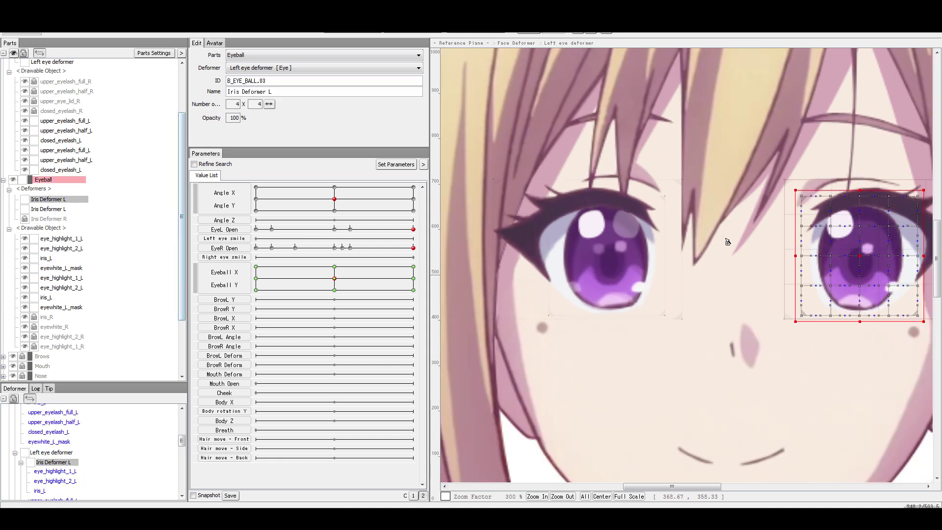
click(52, 210)
click(49, 200)
click(51, 209)
click(59, 238)
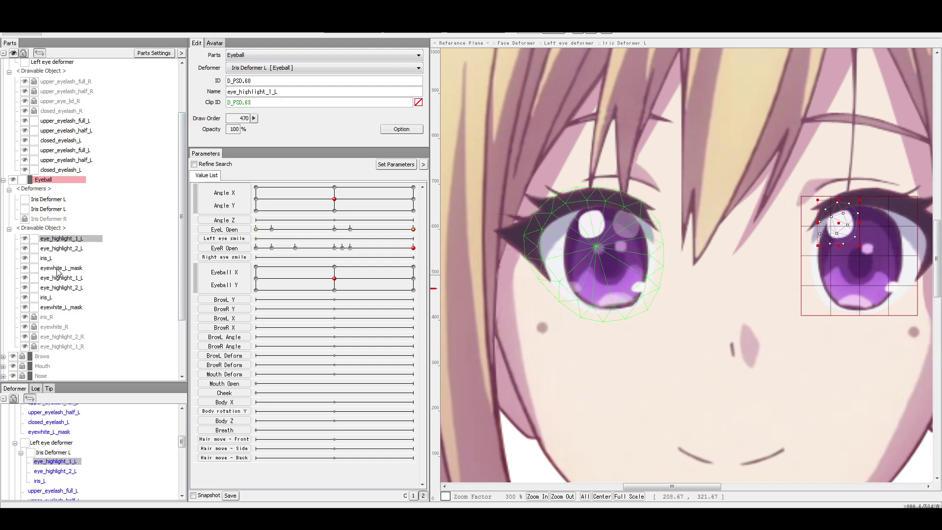
shift+click(57, 268)
Examine the duplicated eyelash and iris_L meshes over the character's right eye at close range.
click(510, 226)
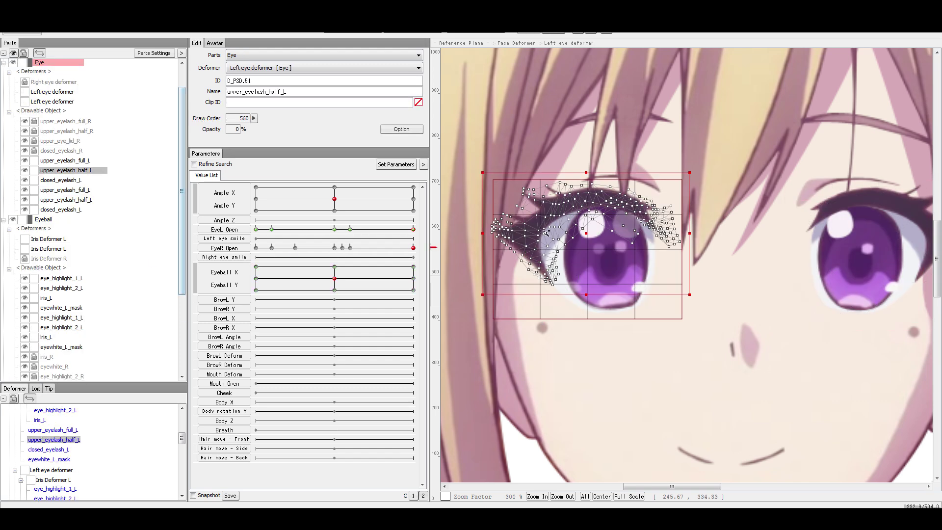
click(744, 266)
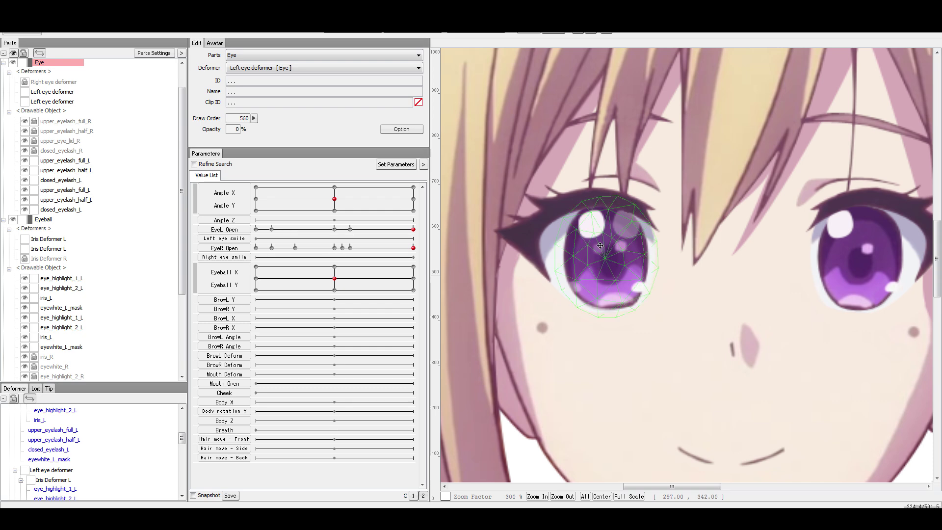
scroll(608, 252, up, 5)
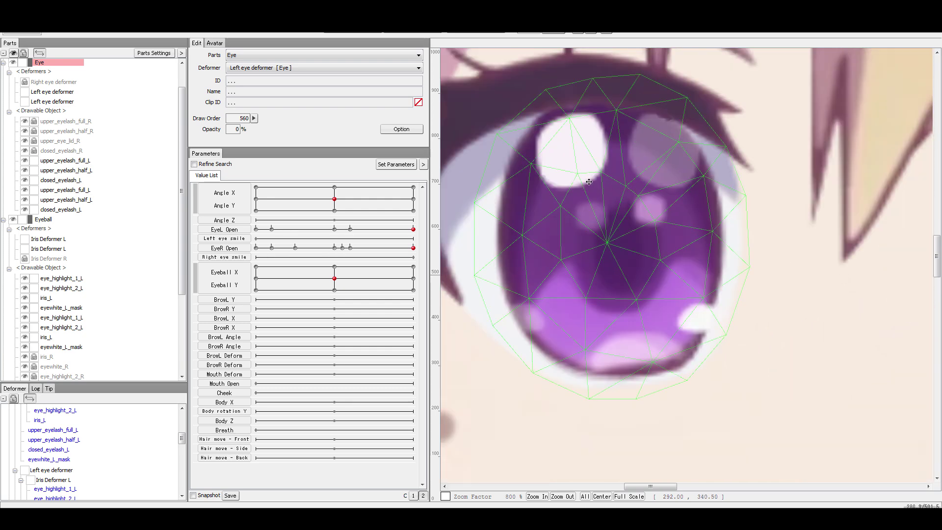
click(621, 238)
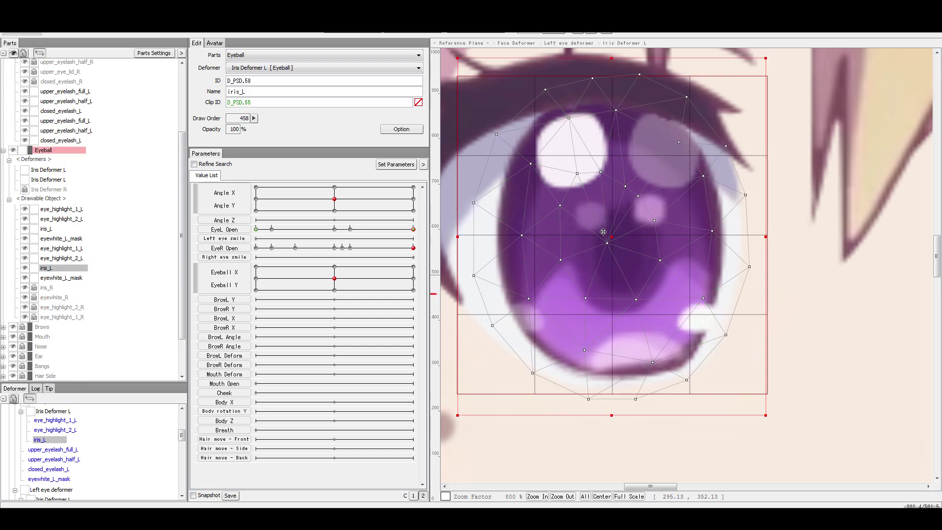
scroll(618, 237, down, 5)
scroll(616, 235, up, 5)
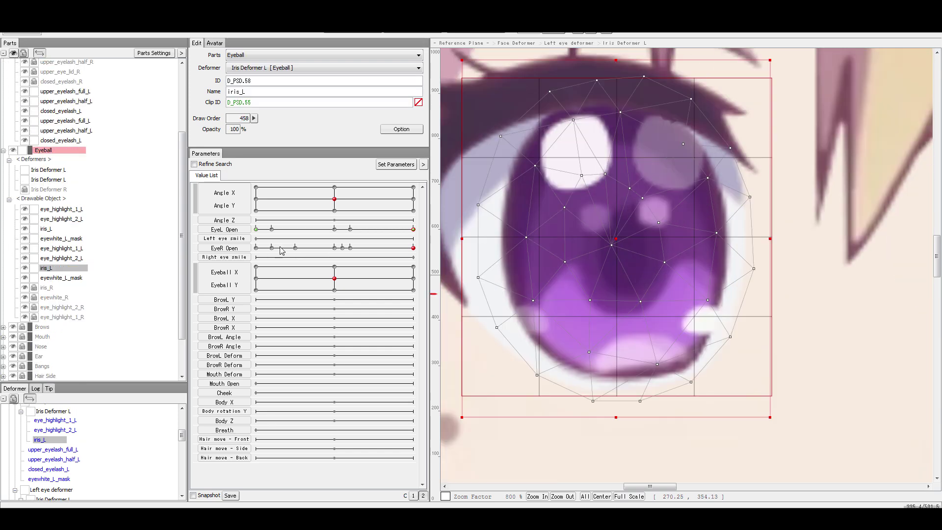
scroll(610, 235, down, 2)
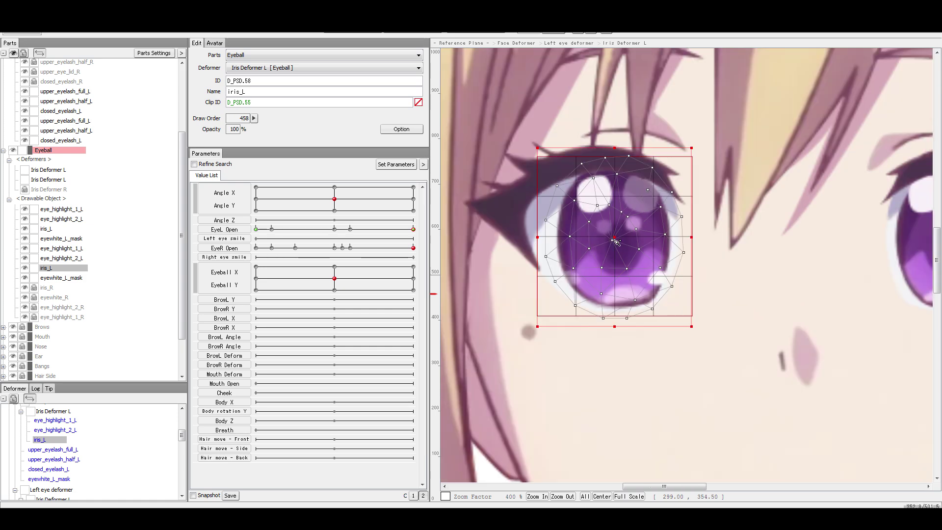
drag(613, 238, 583, 269)
drag(671, 314, 625, 243)
key(ctrl+z)
Set the opacity of the Left eye deformer over the character's right eye to 100% and deselect it.
click(52, 179)
click(51, 170)
click(54, 180)
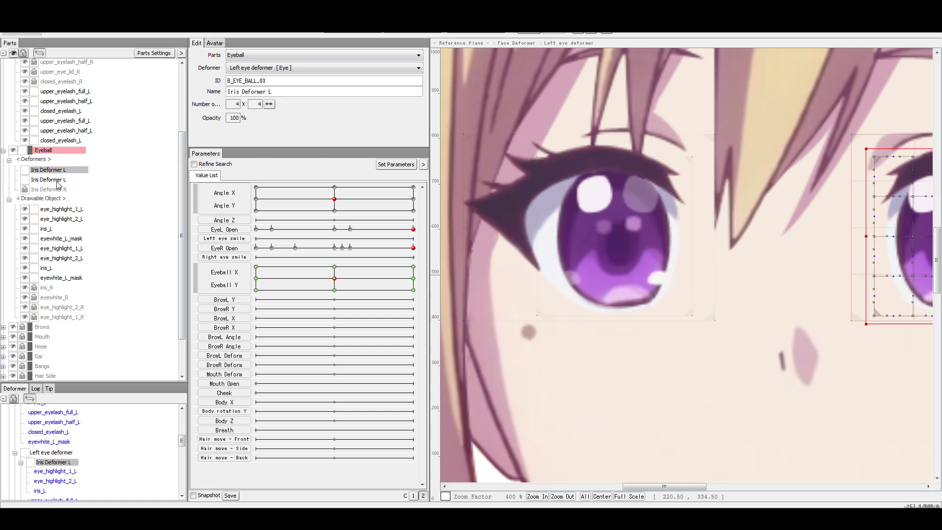
click(71, 170)
scroll(73, 131, up, 3)
click(60, 113)
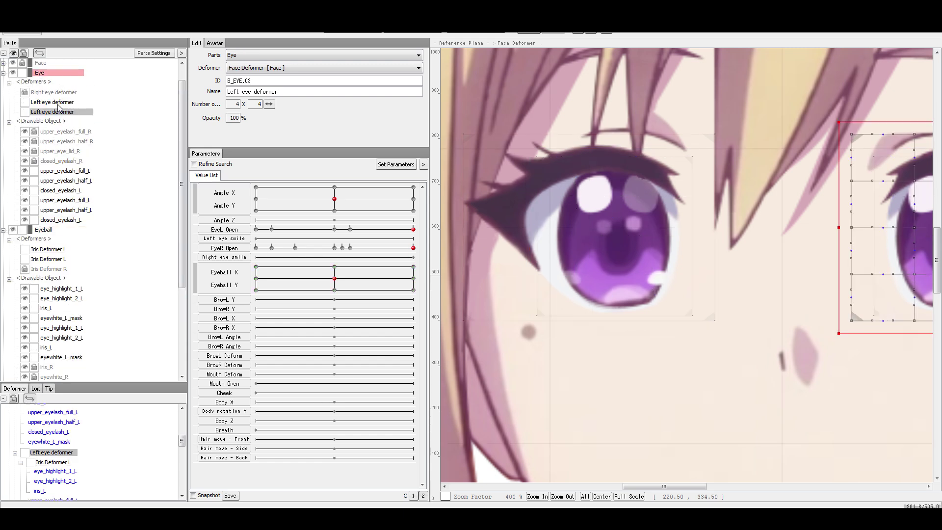
click(55, 102)
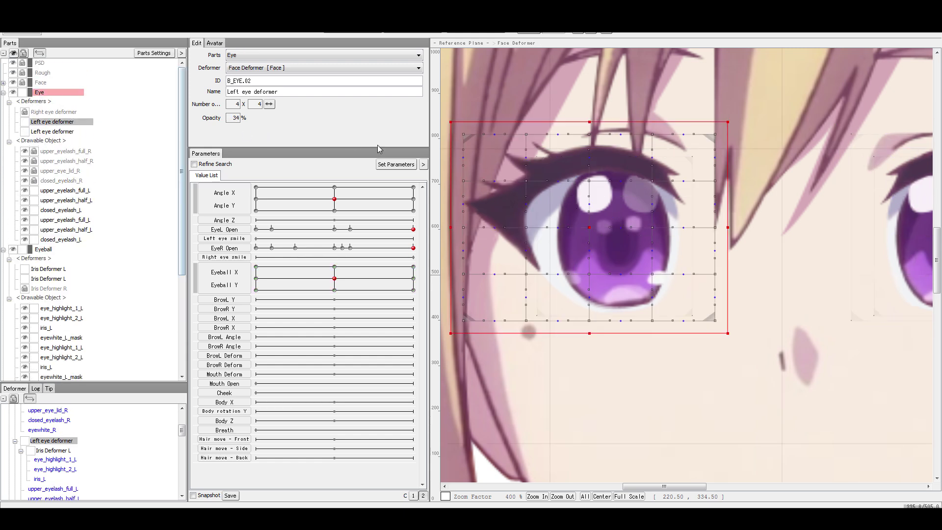
scroll(606, 253, up, 2)
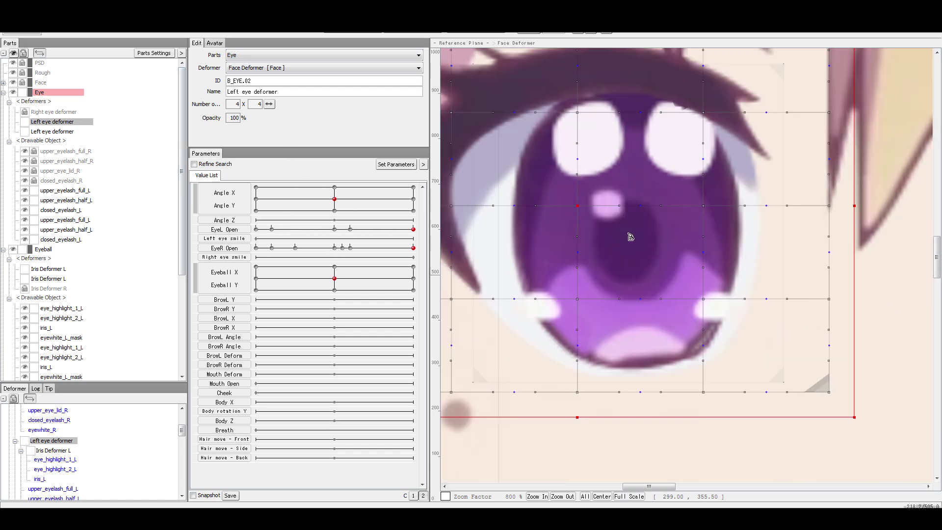
click(633, 236)
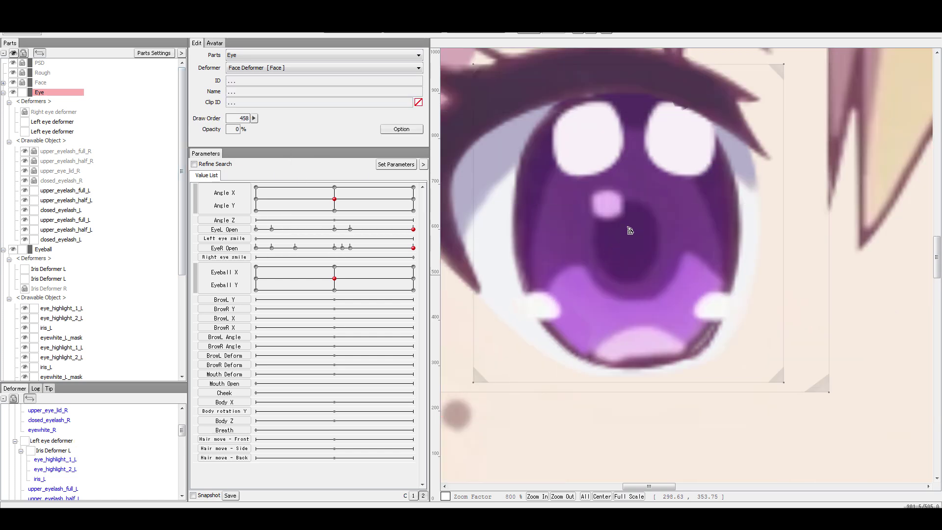
Reflect eye_highlight_1_L over the character's right eye horizontally and move it to the iris's upper-left area.
scroll(630, 231, down, 2)
scroll(630, 230, up, 2)
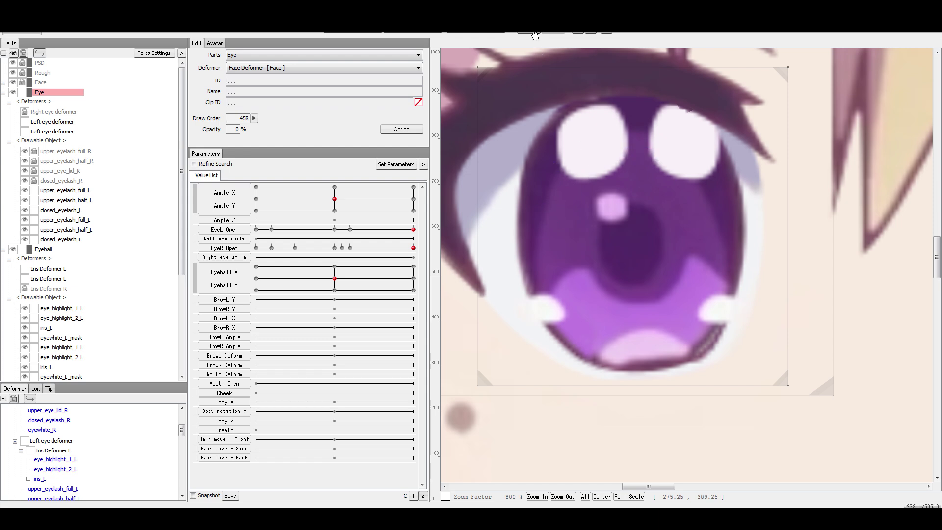
click(598, 131)
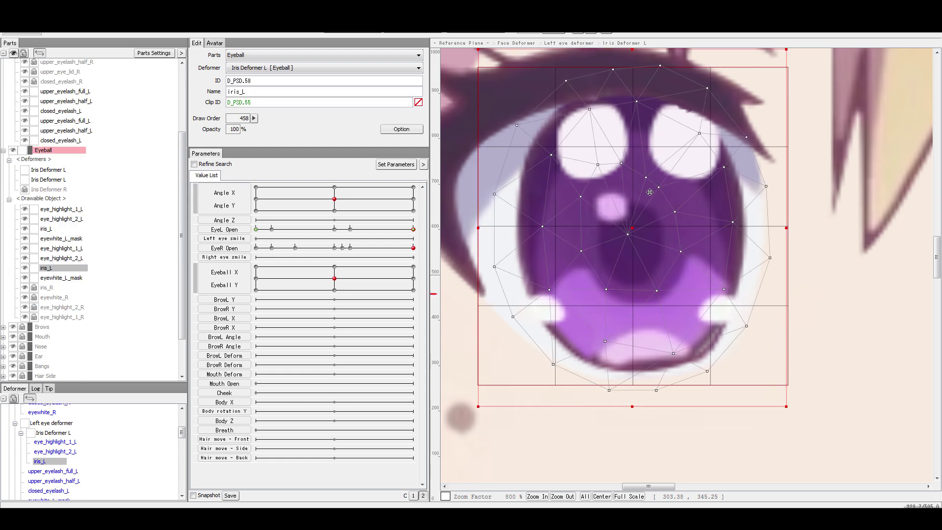
click(691, 162)
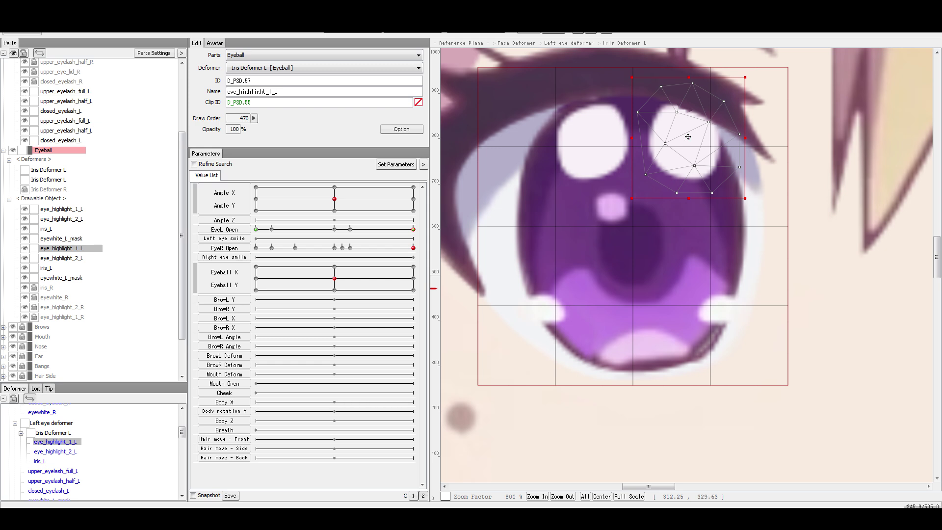
drag(689, 138, 634, 138)
scroll(634, 138, down, 3)
scroll(638, 147, up, 5)
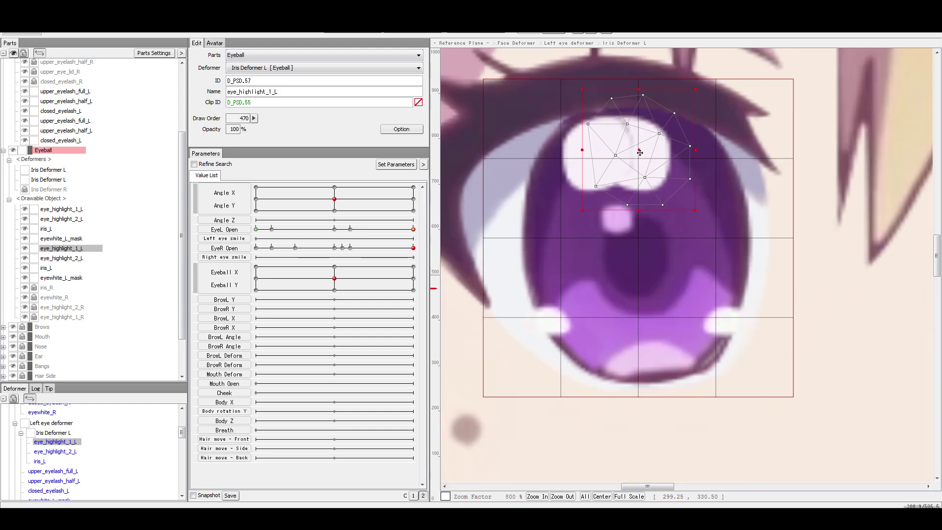
scroll(641, 155, down, 1)
right_click(644, 162)
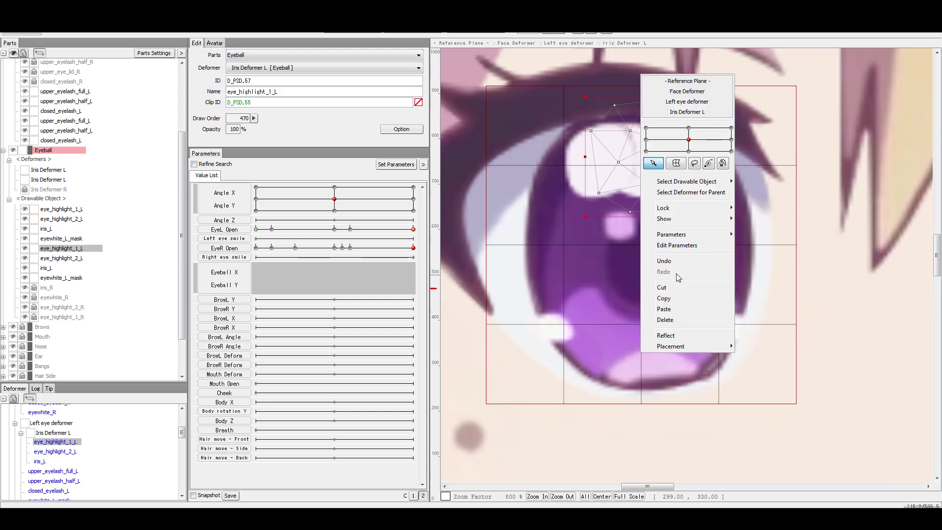
click(682, 336)
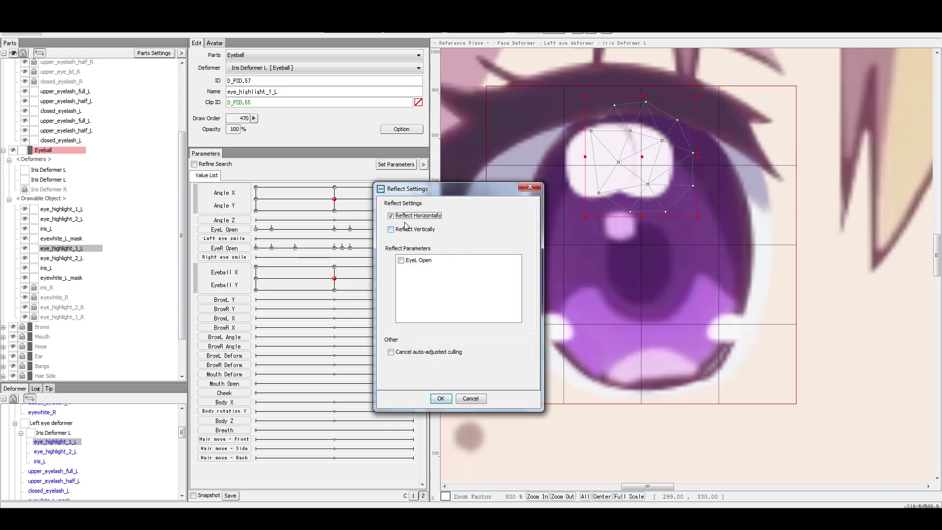
click(441, 398)
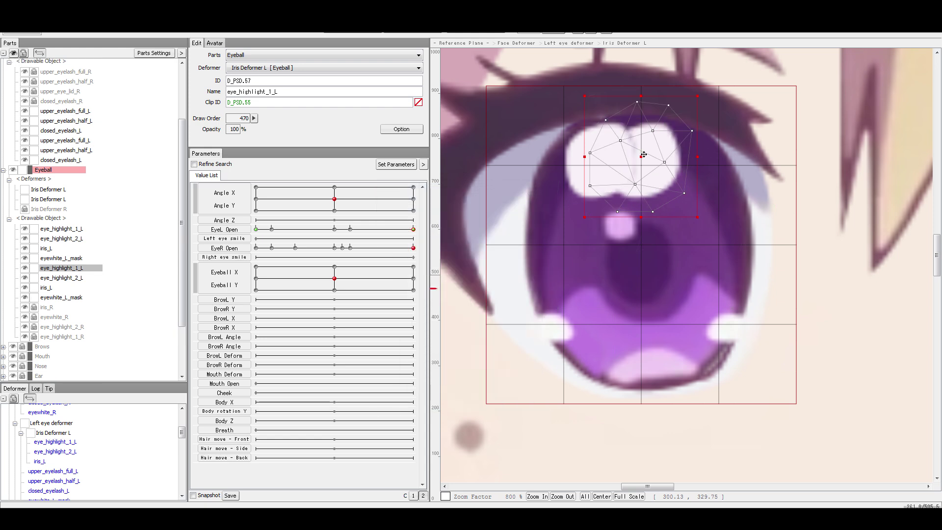
drag(631, 154, 598, 148)
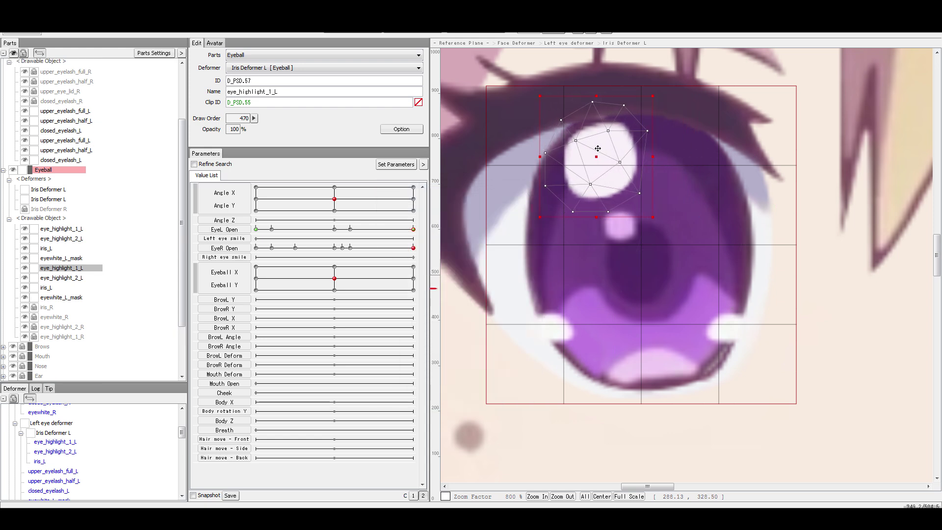
Reflect eye_highlight_2_L of the character's right eye horizontally and place it at the iris's lower-right edge.
click(728, 326)
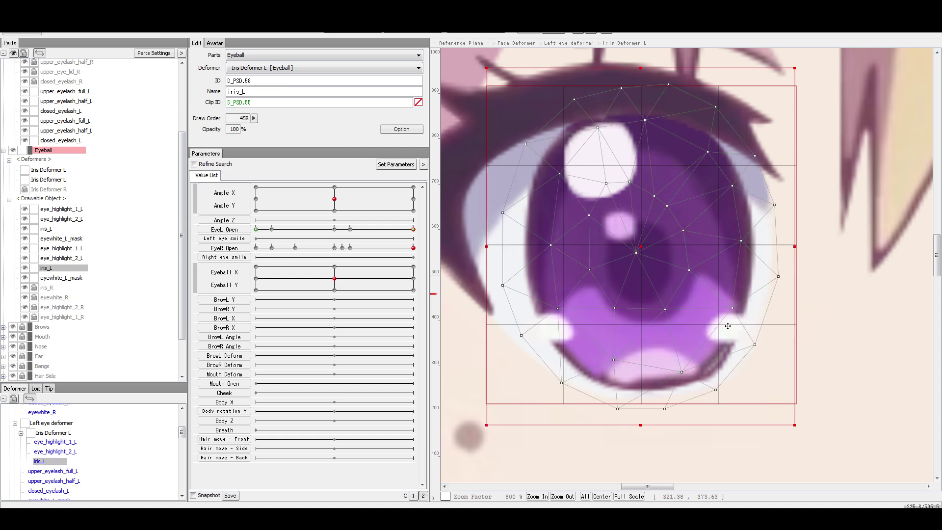
click(546, 339)
right_click(554, 325)
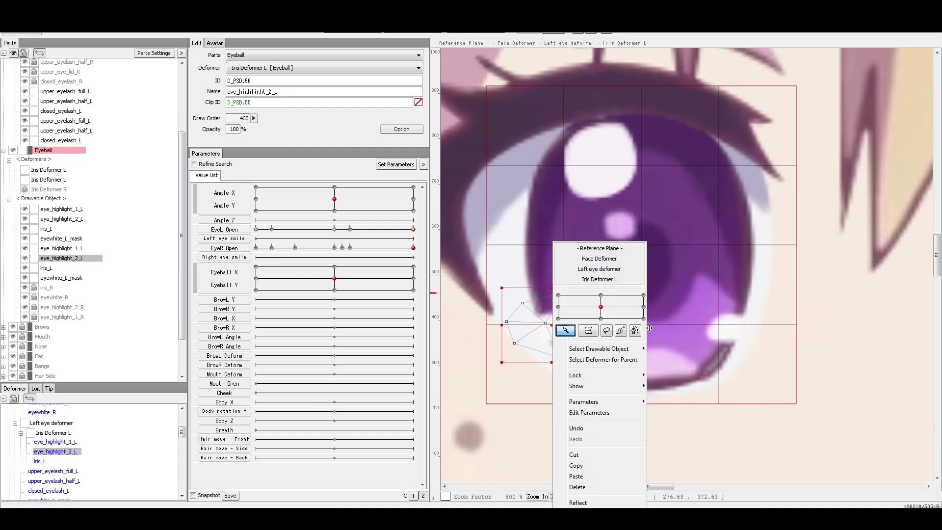
click(584, 501)
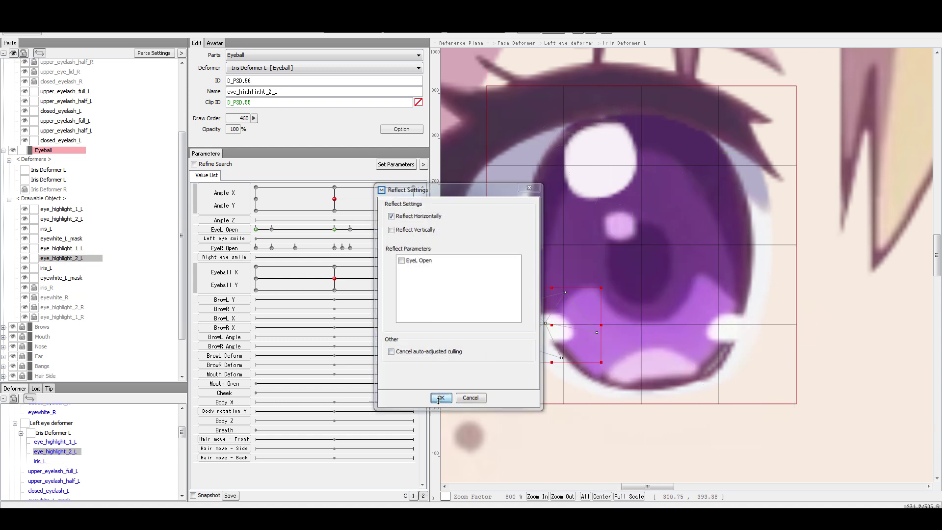
click(441, 399)
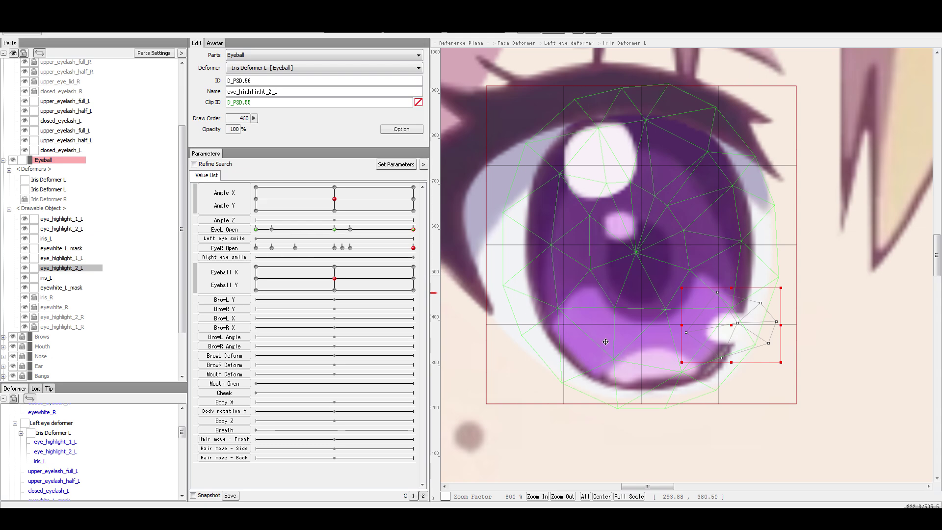
Sweep EyeL Open to test the reflected highlights during the blink and return it to 1.00.
drag(335, 230, 273, 248)
drag(344, 252, 429, 244)
click(733, 327)
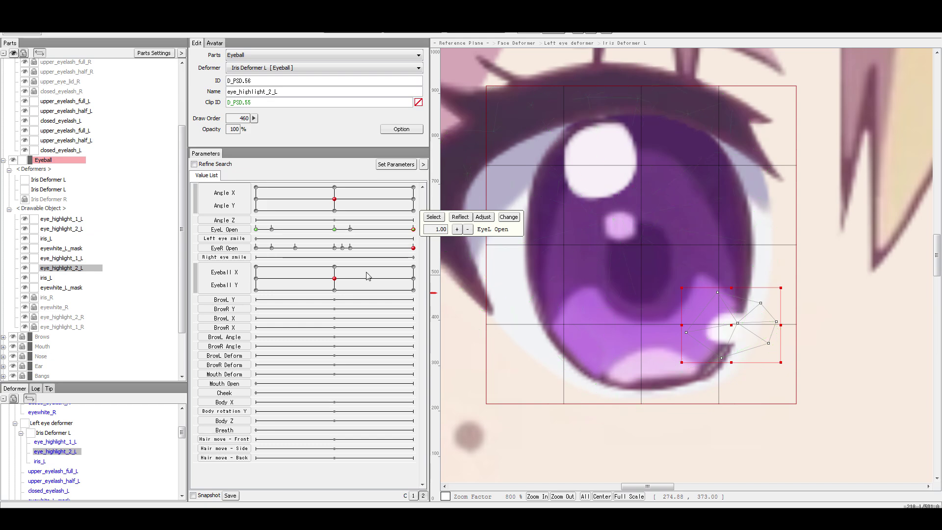
drag(387, 232, 414, 230)
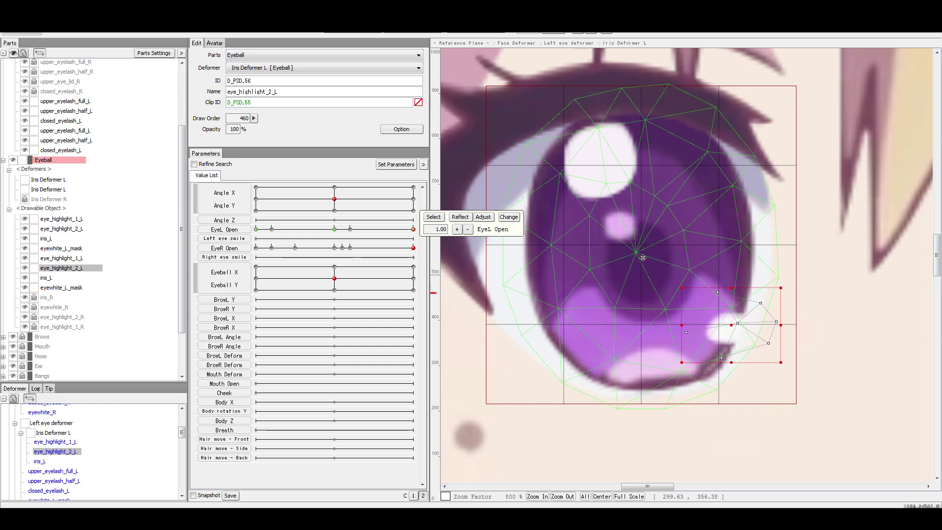
Compare iris_L of both eyes and inspect the right eye's iris_L mesh in the polygon editor without changing it.
click(640, 254)
scroll(706, 260, down, 4)
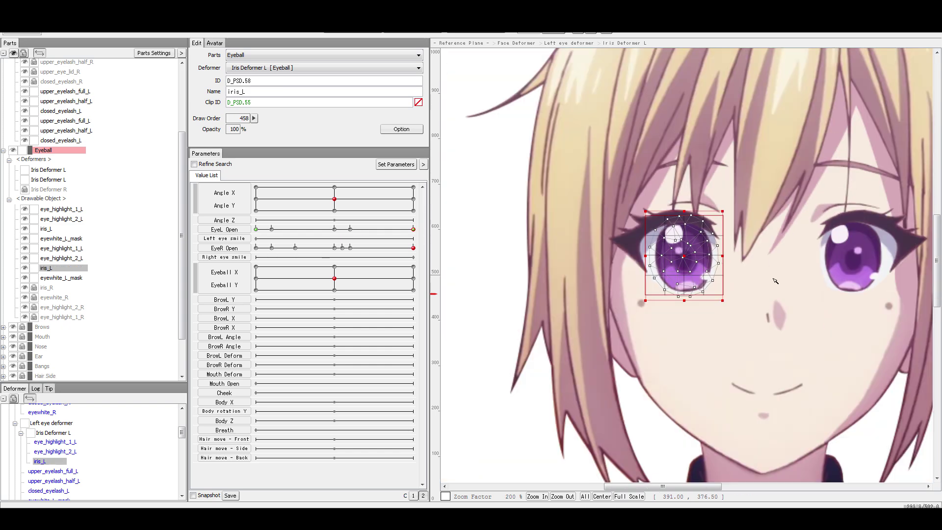
scroll(775, 281, up, 1)
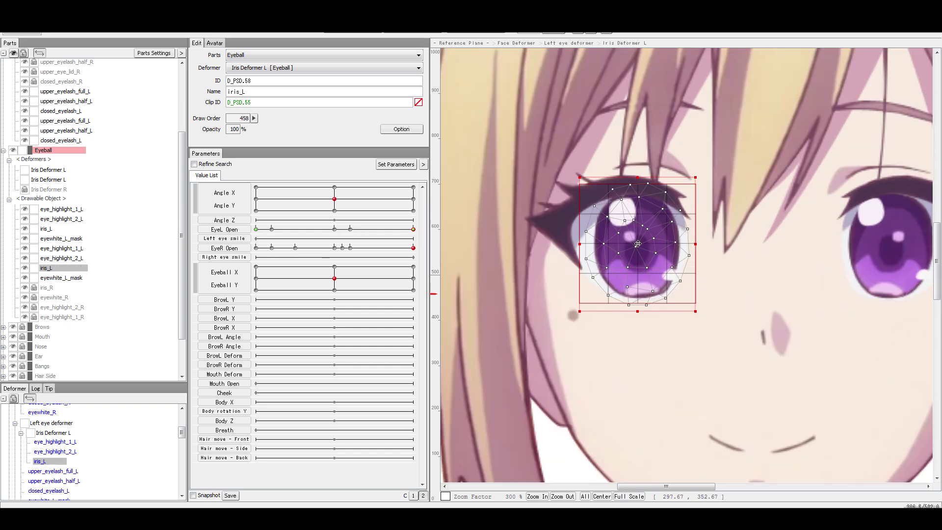
scroll(638, 244, up, 3)
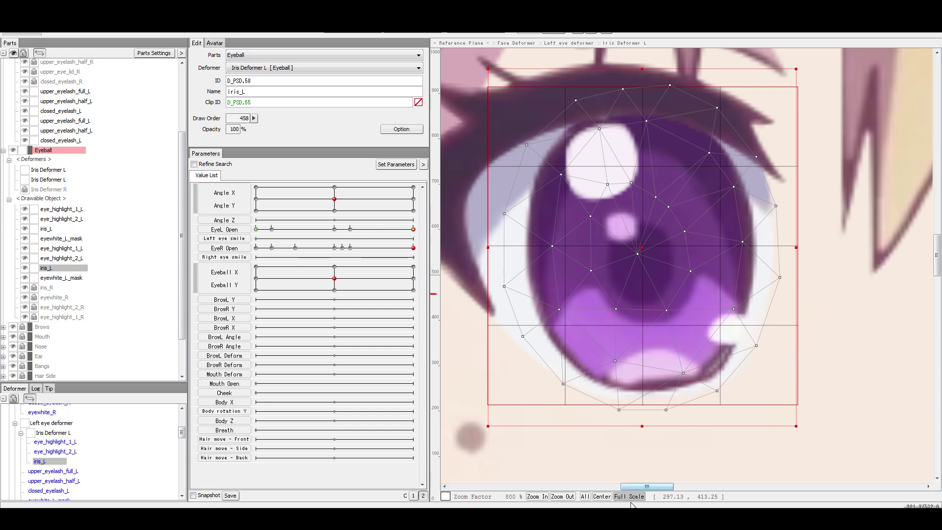
drag(644, 488, 653, 492)
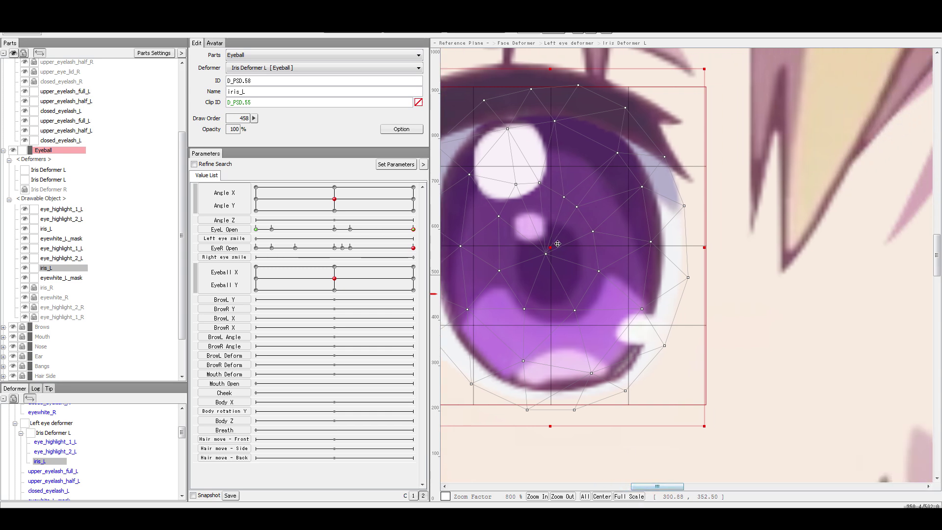
double_click(558, 244)
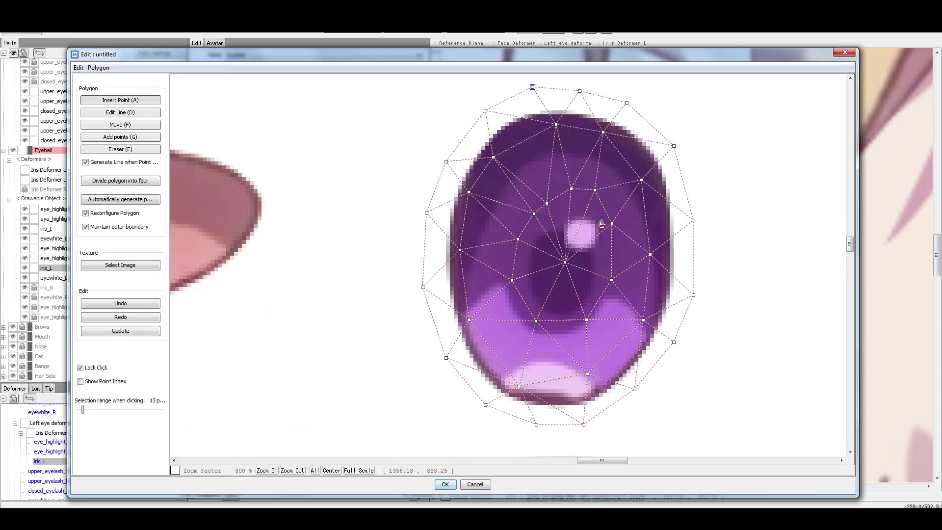
click(845, 52)
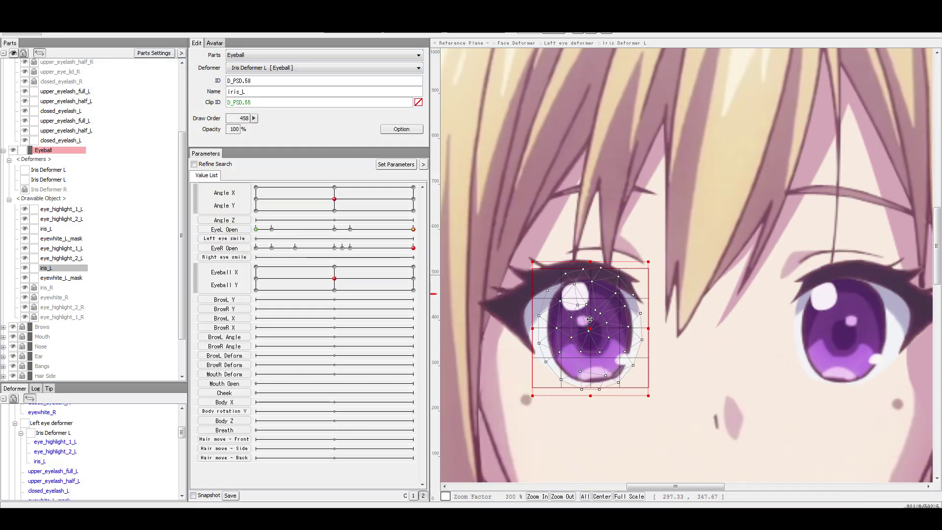
Reflect iris_L of the character's right eye horizontally, leaving Reflect Vertically and the EyeL Open parameter unselected.
scroll(615, 354, up, 1)
right_click(596, 327)
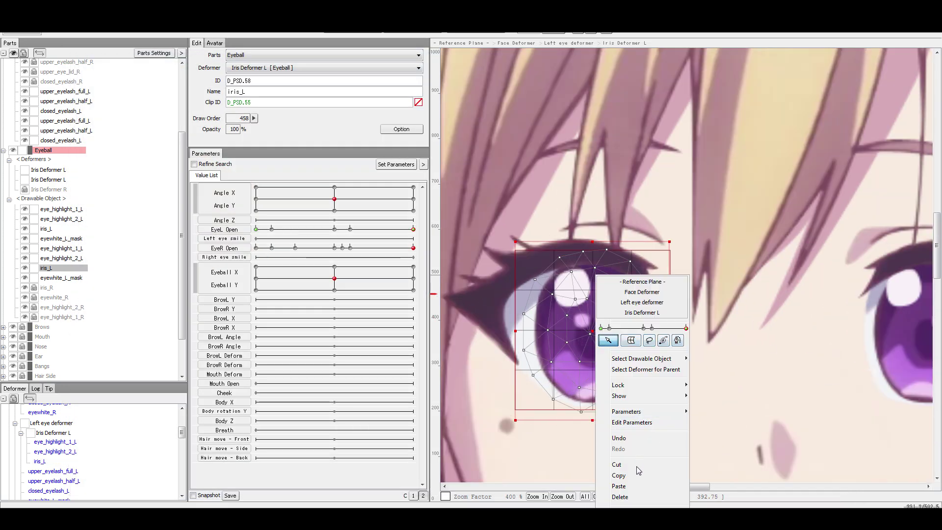
click(572, 285)
scroll(572, 285, down, 1)
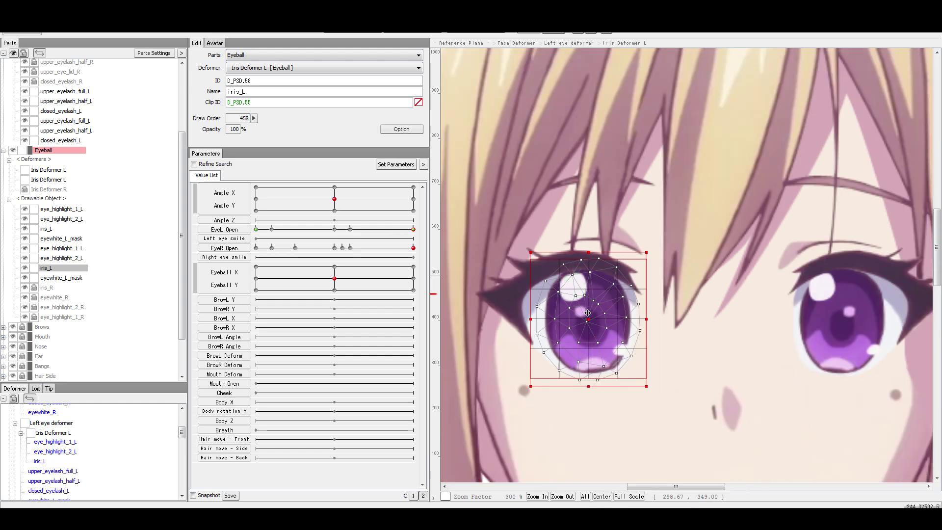
right_click(587, 255)
click(619, 492)
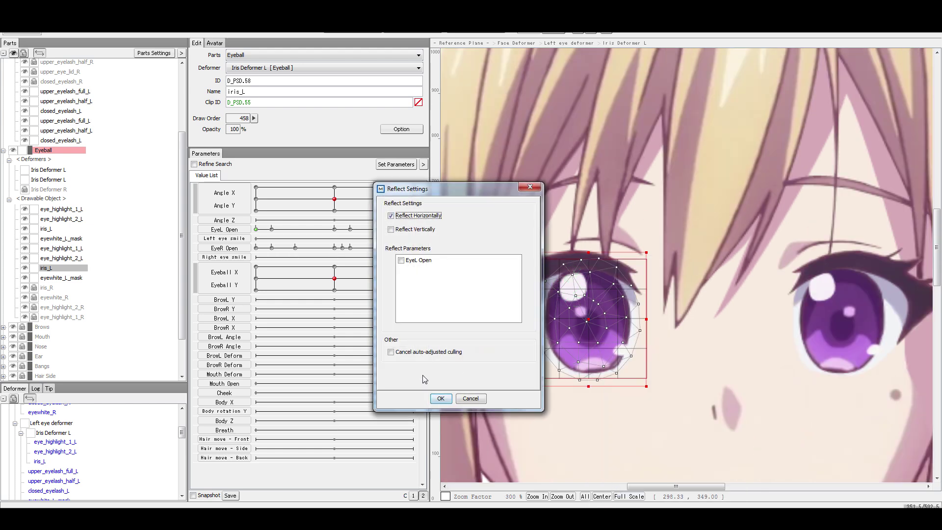
click(442, 388)
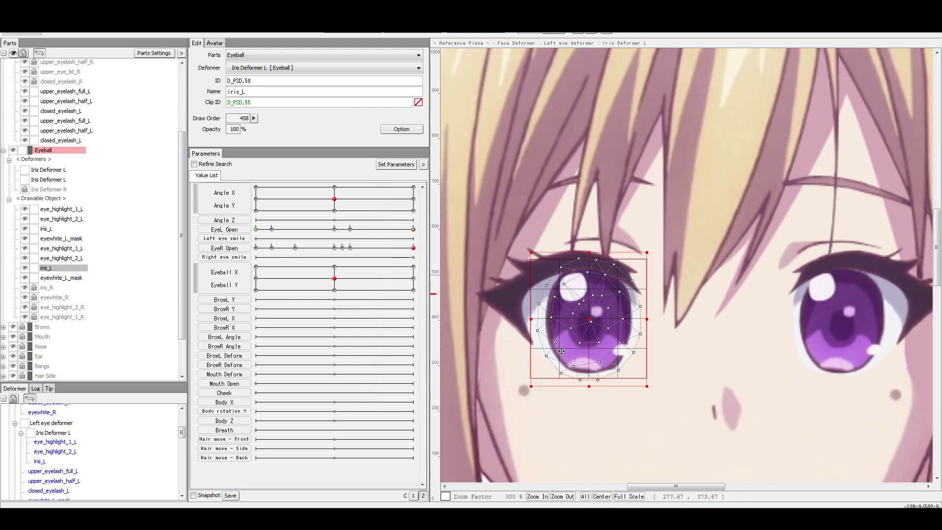
Rotate the reflected iris_L slightly counter-clockwise at both the open (EyeL Open 1.00) and closed (EyeL Open 0.00) keys.
drag(654, 391, 664, 388)
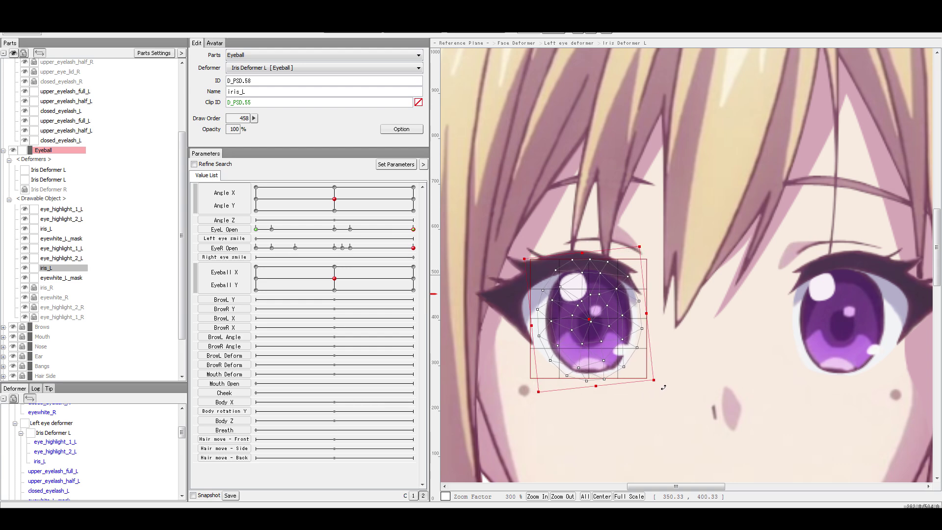
key(ctrl+z)
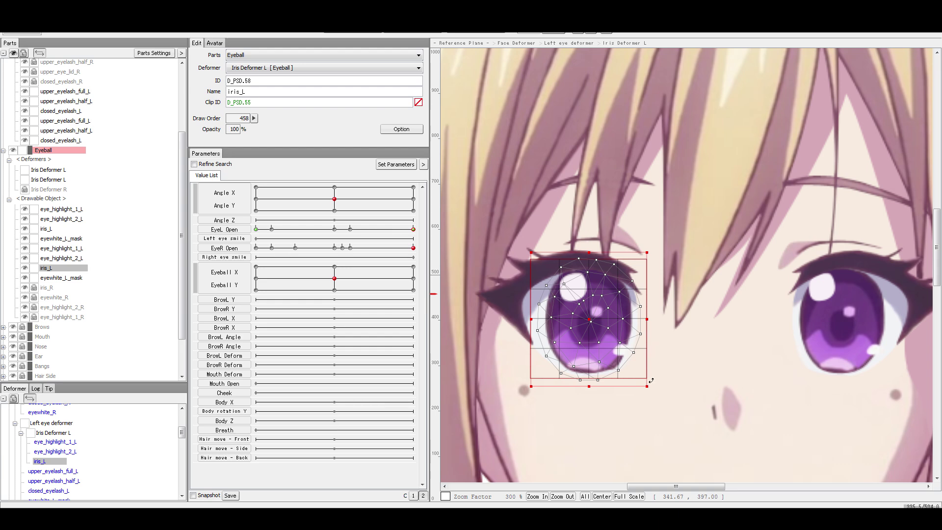
scroll(651, 382, up, 1)
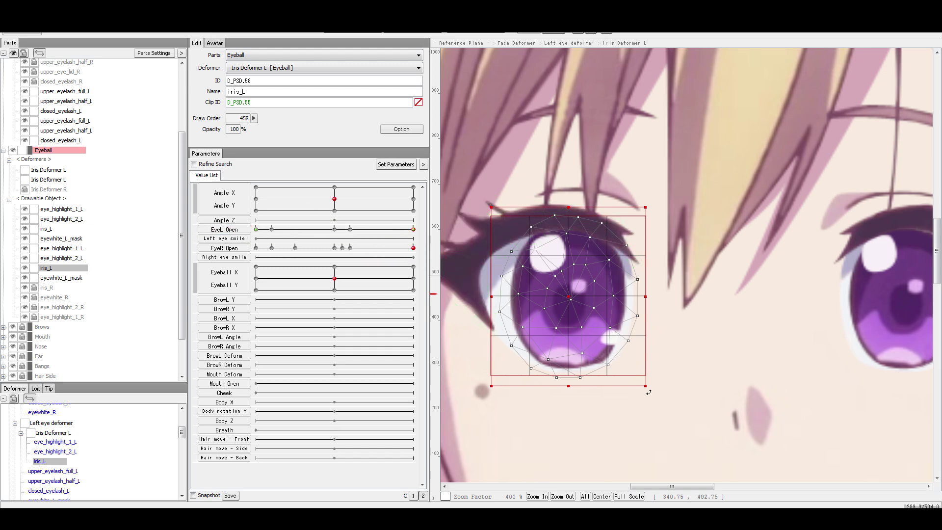
mouse_move(648, 392)
mouse_down()
mouse_move(658, 386)
mouse_move(641, 377)
mouse_up()
click(257, 229)
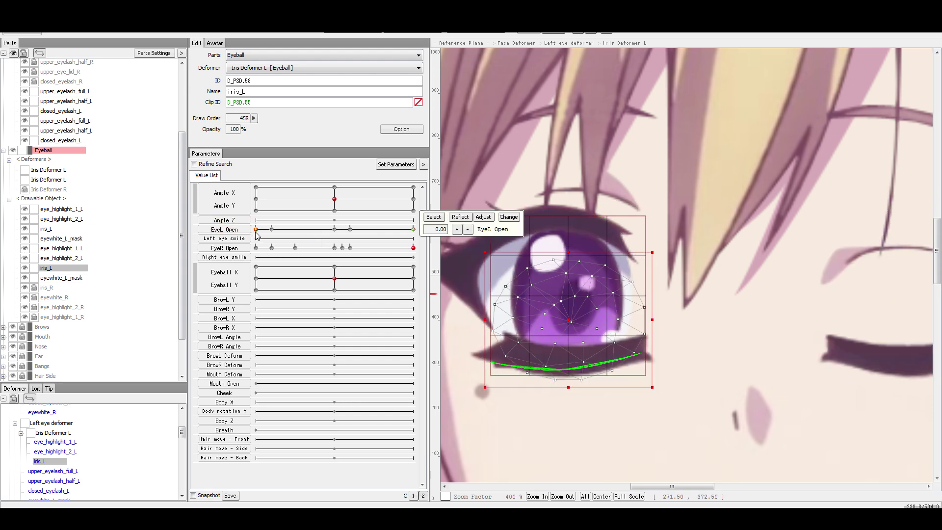
drag(653, 391, 665, 391)
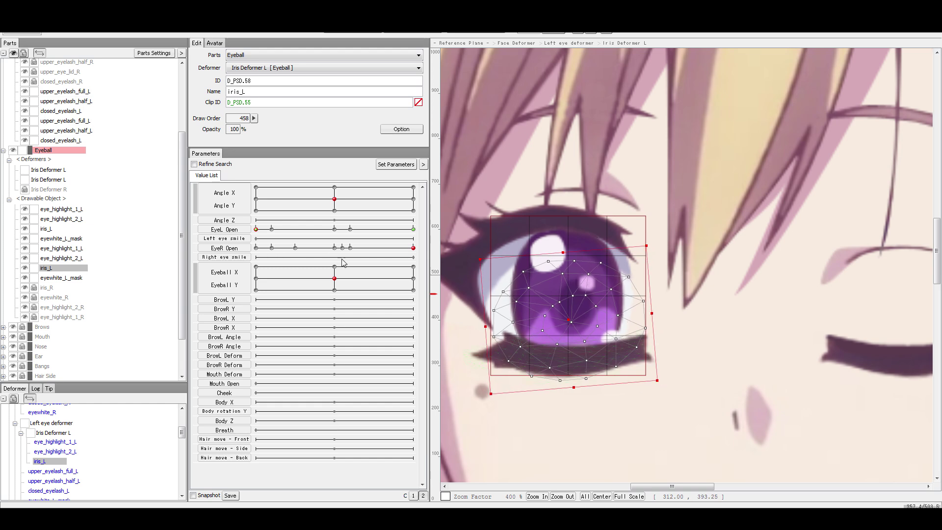
Sweep EyeL Open and EyeR Open to check the rotated iris_L through the blink, and select the other eye's iris_L for comparison.
click(295, 229)
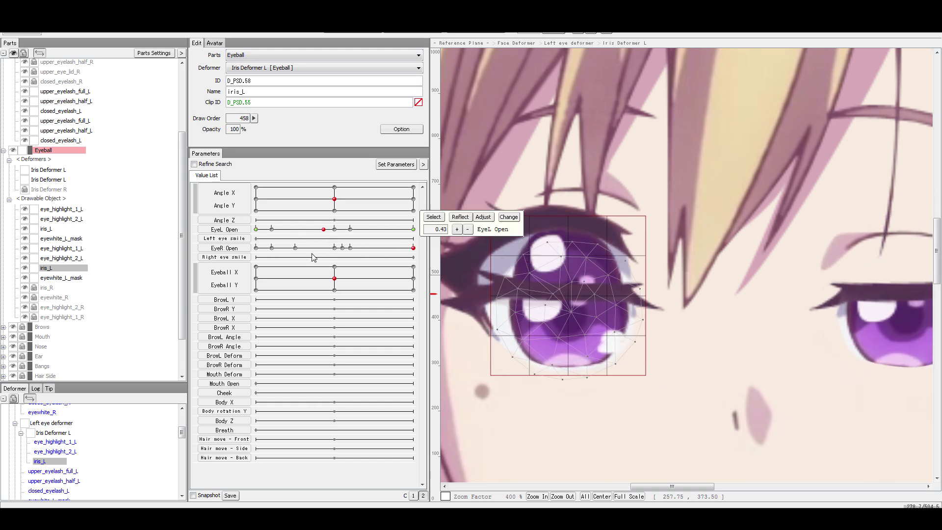
drag(295, 230, 409, 230)
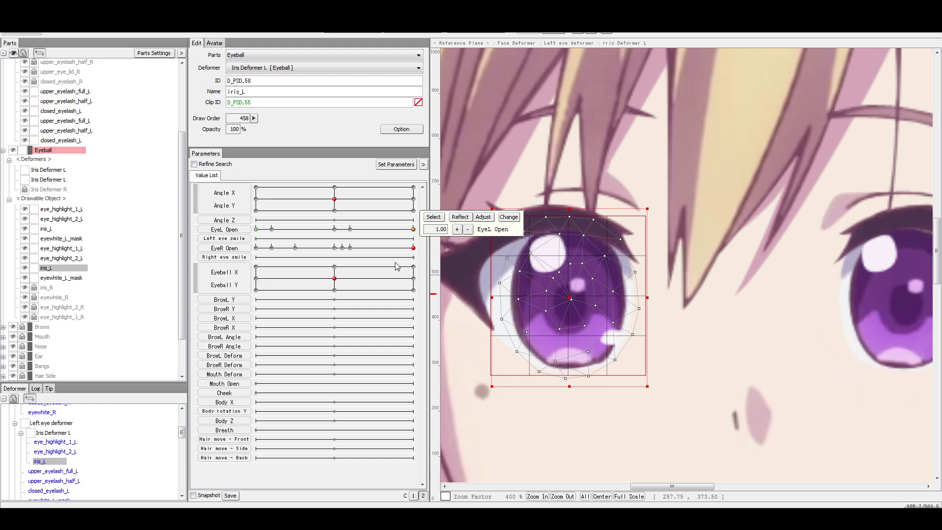
mouse_move(445, 269)
mouse_down()
mouse_move(283, 277)
mouse_move(302, 265)
mouse_move(279, 257)
mouse_move(333, 268)
mouse_move(314, 269)
mouse_move(358, 248)
mouse_move(245, 275)
mouse_move(414, 266)
mouse_move(373, 271)
mouse_move(427, 278)
mouse_move(262, 275)
mouse_move(318, 284)
mouse_move(296, 288)
mouse_up()
click(237, 294)
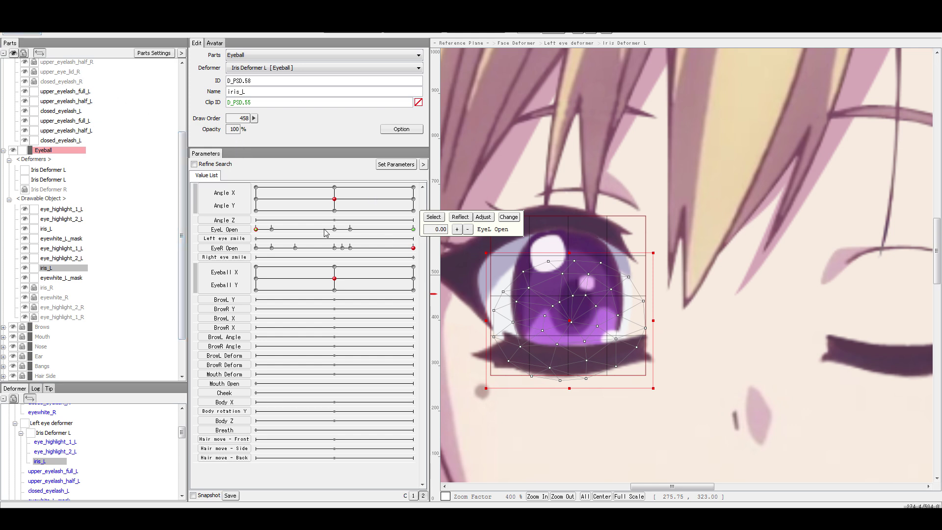
drag(272, 229, 414, 230)
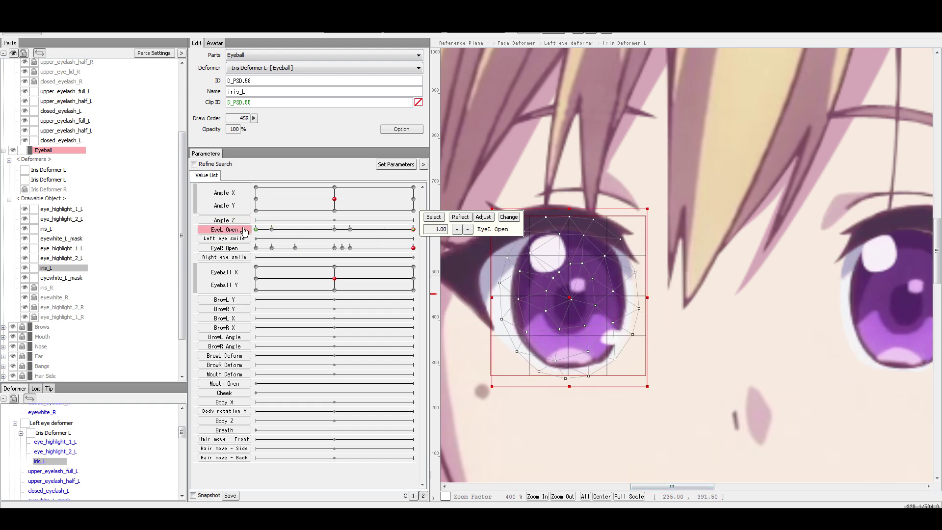
mouse_move(264, 230)
mouse_down()
mouse_move(414, 229)
mouse_move(339, 230)
mouse_move(357, 200)
mouse_move(283, 205)
mouse_move(293, 225)
mouse_move(343, 231)
mouse_move(380, 249)
mouse_move(302, 249)
mouse_move(415, 259)
mouse_up()
mouse_move(358, 250)
mouse_down()
mouse_move(285, 248)
mouse_move(415, 254)
mouse_up()
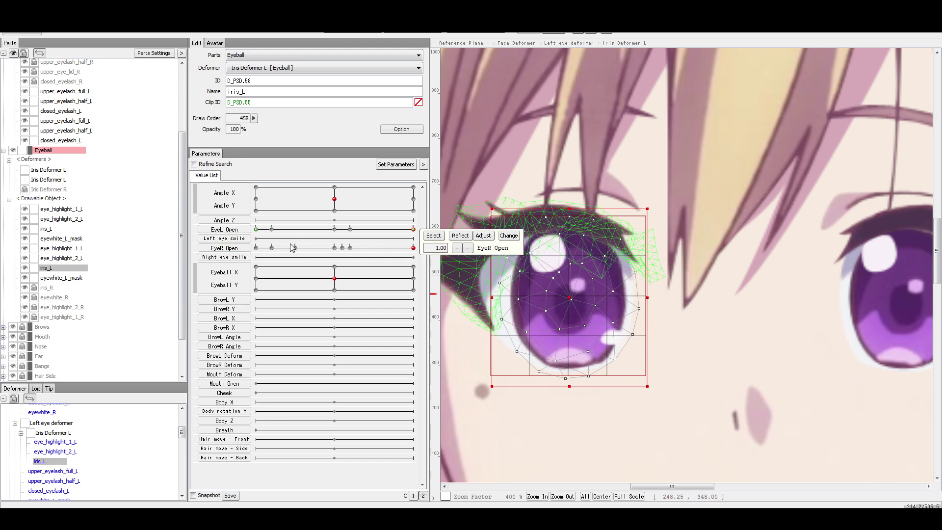
mouse_move(345, 231)
mouse_down()
mouse_move(265, 229)
mouse_move(413, 229)
mouse_up()
click(891, 300)
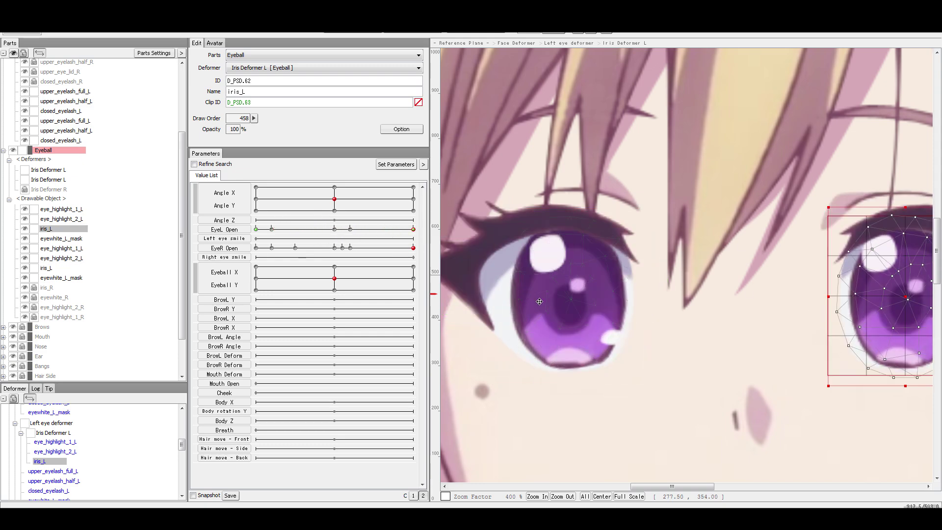
Go through the Eyeball part's duplicate iris_L, highlight and eyewhite_L_mask objects to find the right eye's copies, ending on its eye_highlight_1_L.
drag(890, 300, 551, 300)
key(ctrl+z)
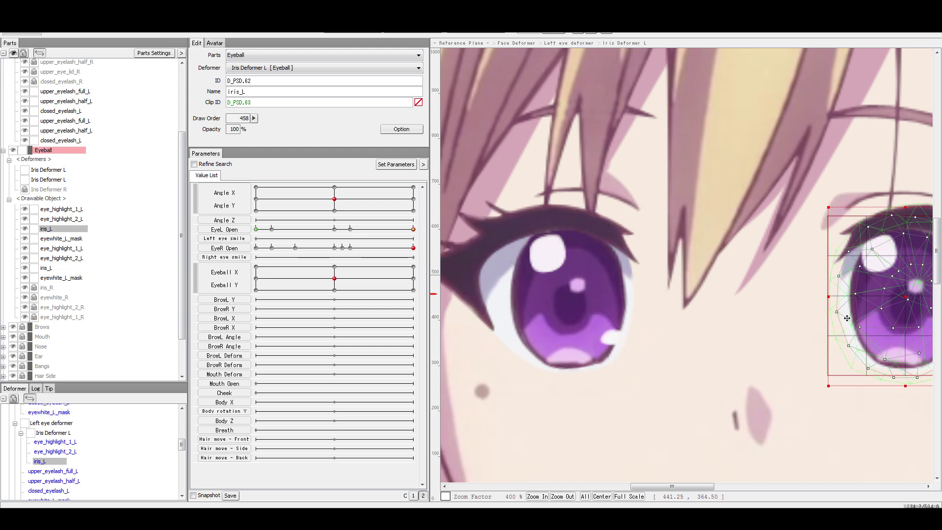
click(564, 304)
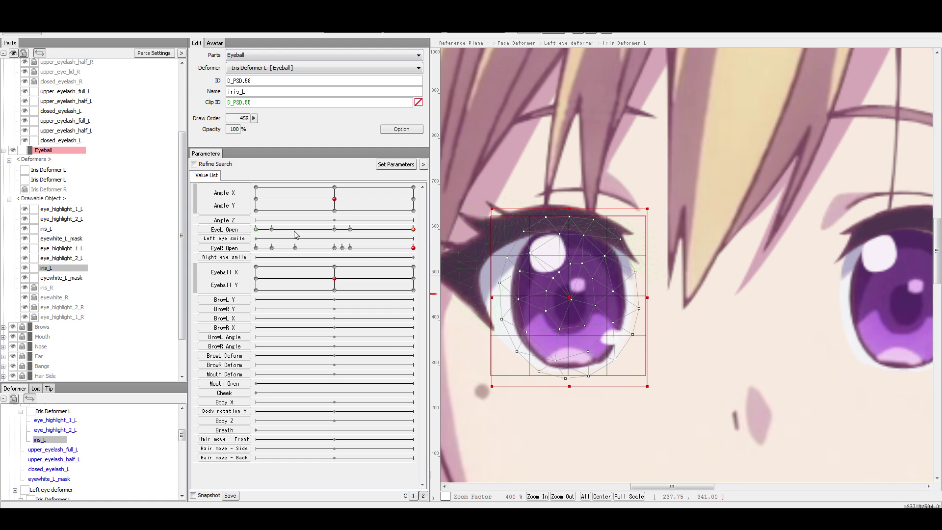
click(415, 231)
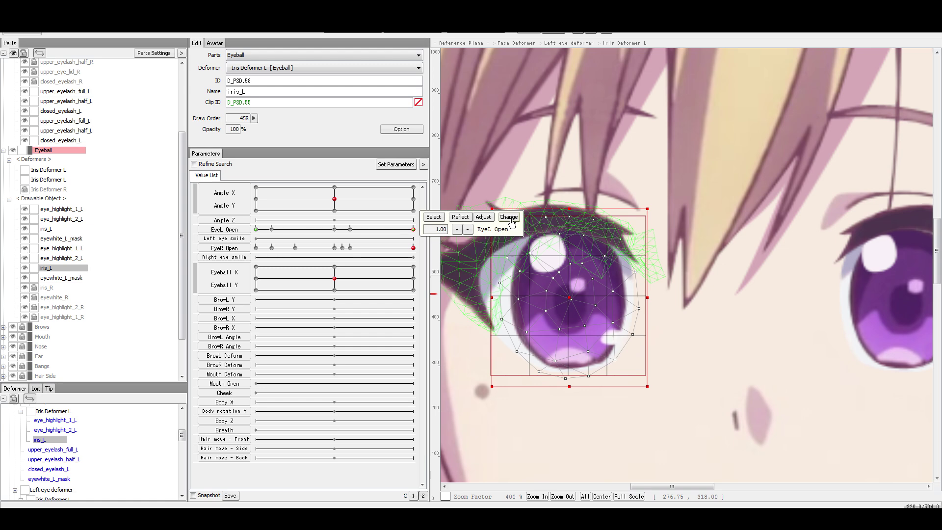
click(83, 210)
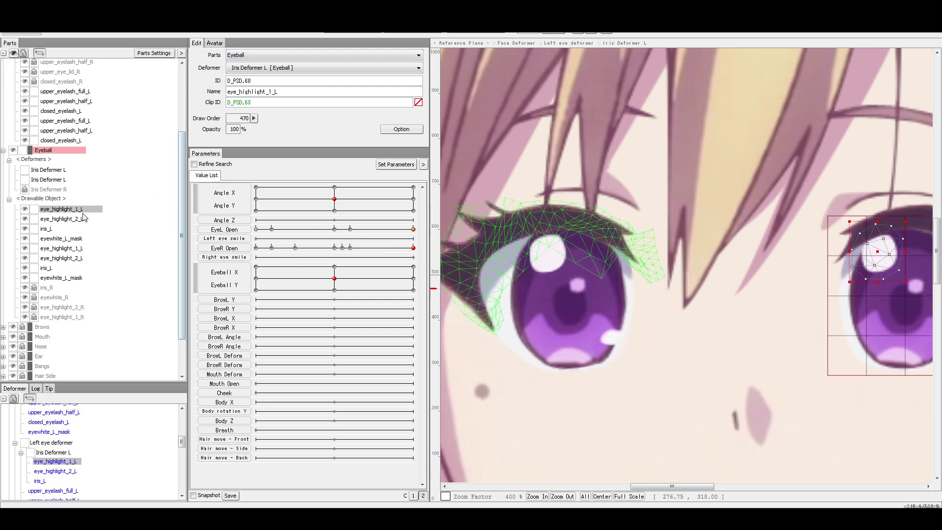
click(88, 239)
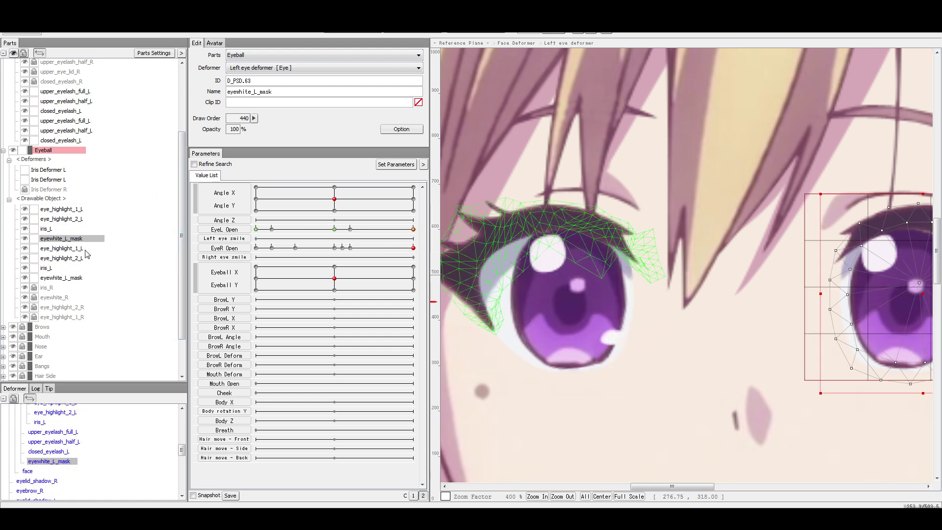
click(59, 268)
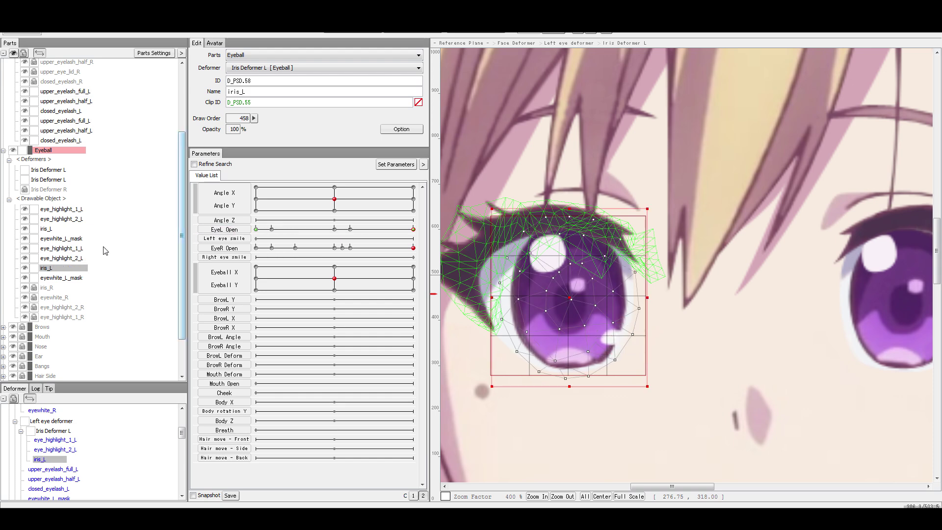
click(62, 248)
click(71, 259)
click(79, 248)
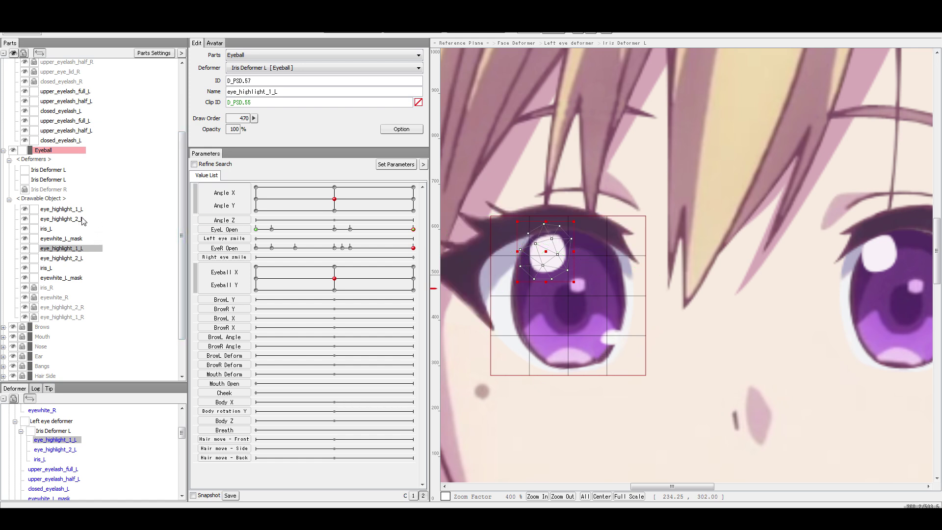
click(88, 259)
click(98, 249)
Change the right eye's eye_highlight_1_L from the EyeL Open parameter to EyeR Open and sweep EyeR Open to check it.
click(238, 231)
mouse_move(374, 232)
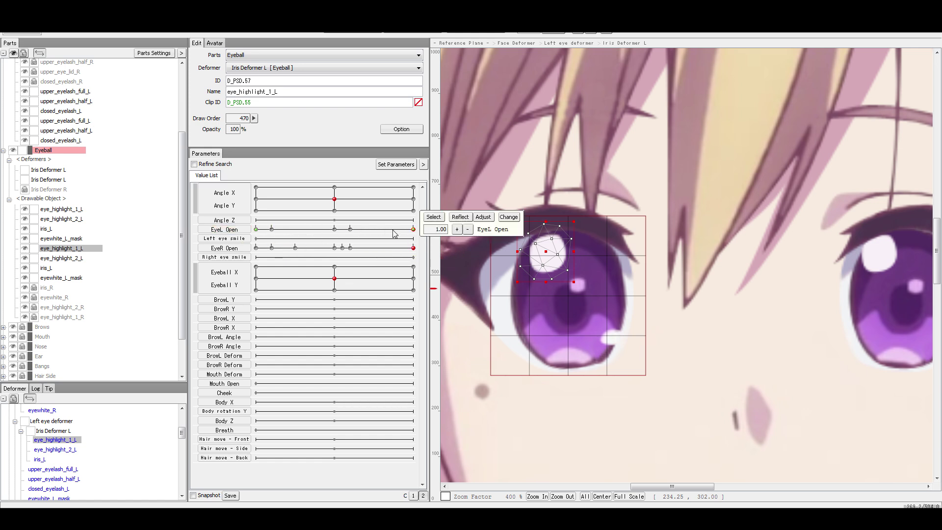
click(256, 230)
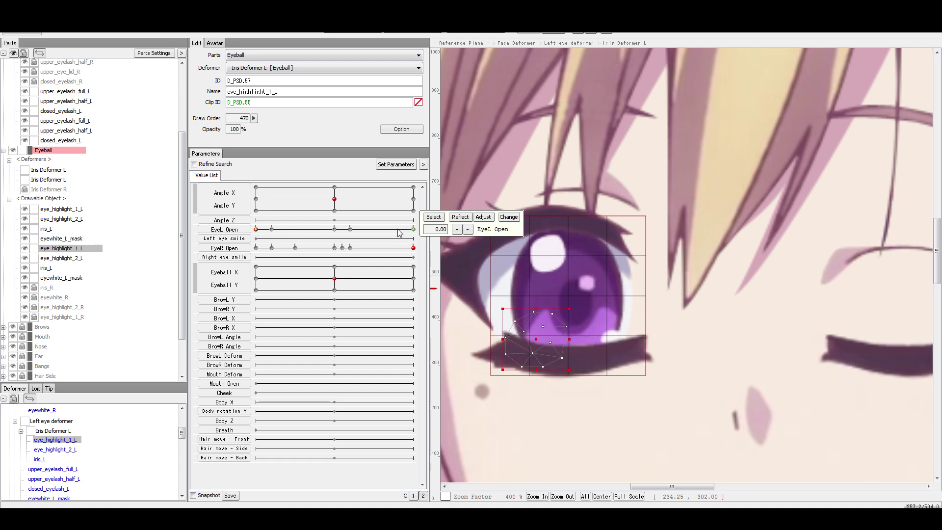
click(414, 229)
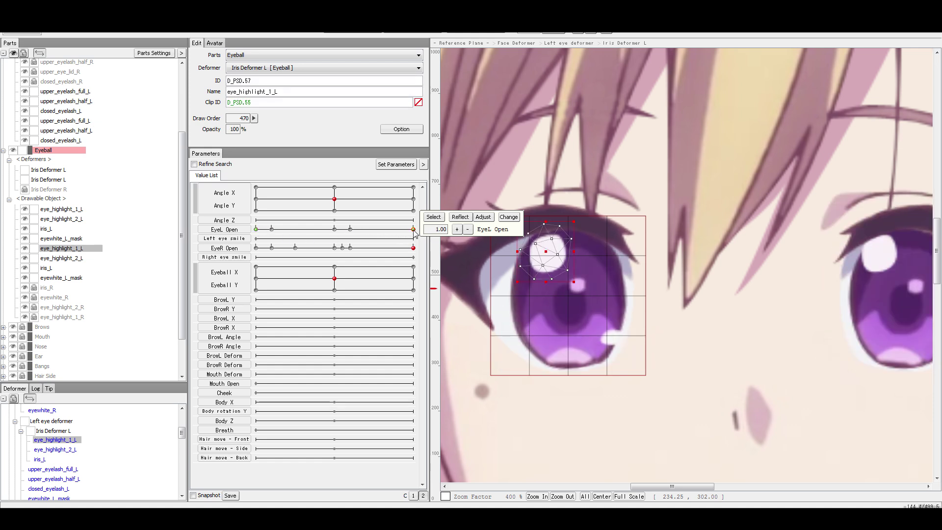
click(512, 220)
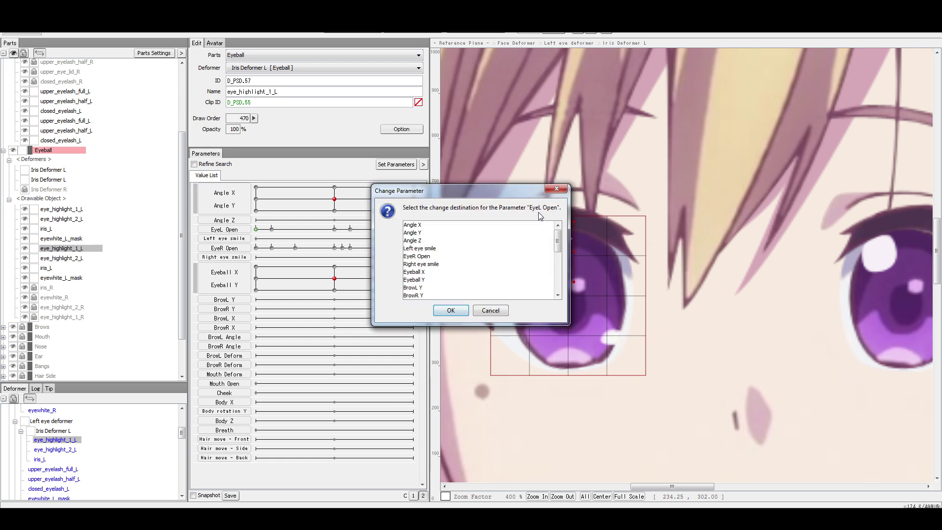
scroll(438, 252, down, 1)
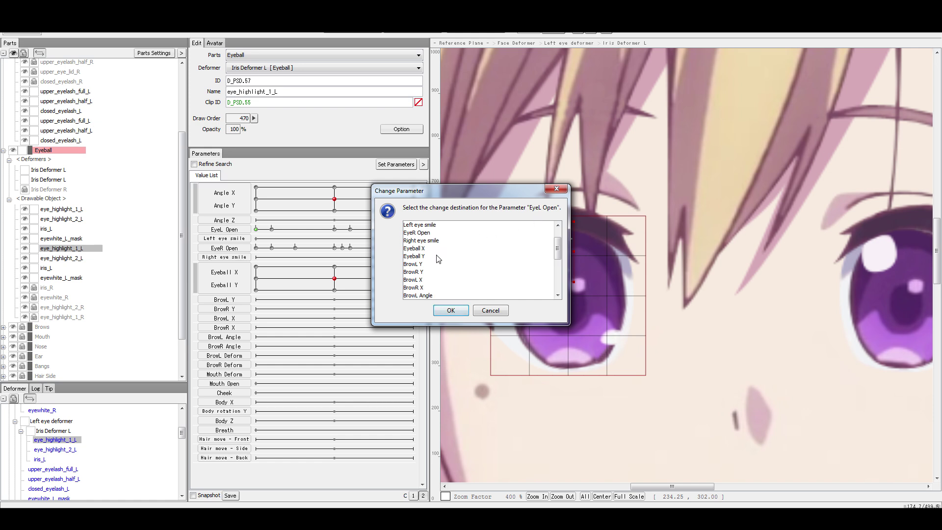
scroll(438, 258, up, 1)
click(434, 256)
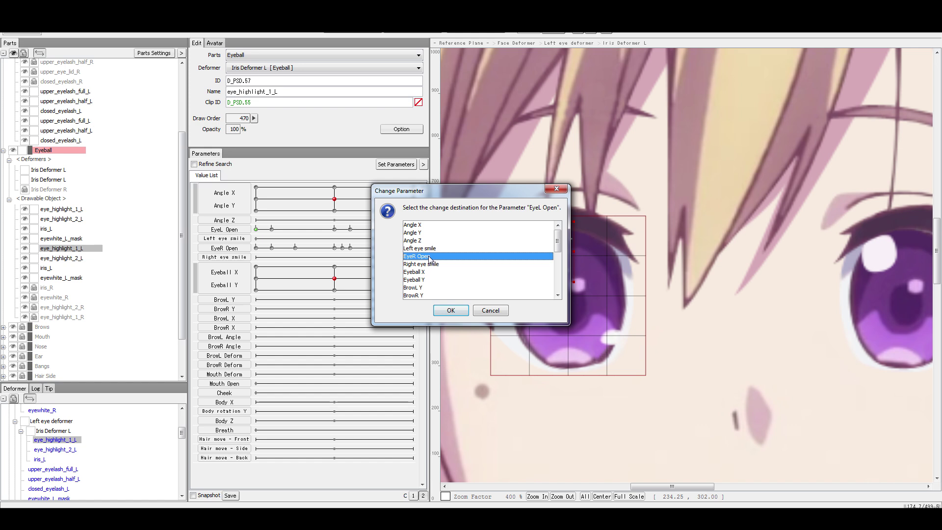
click(451, 310)
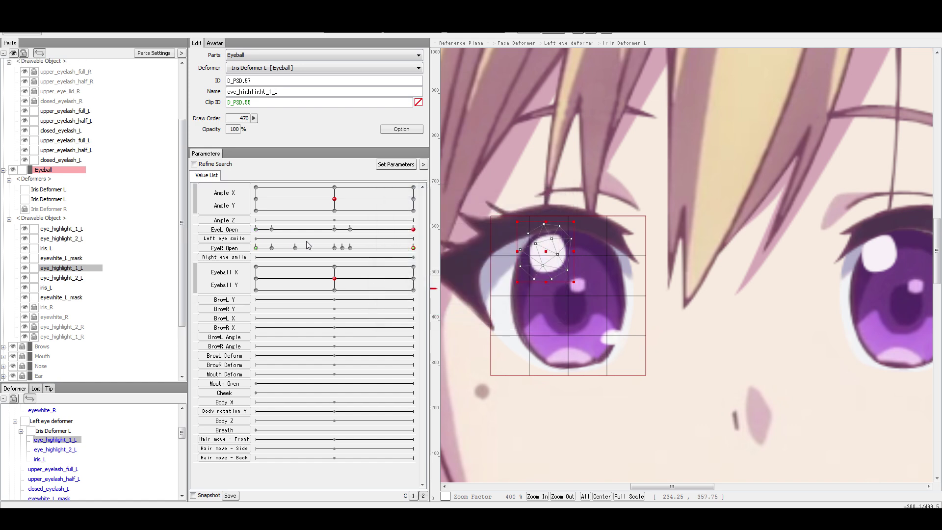
drag(411, 248, 277, 247)
mouse_move(331, 257)
mouse_down()
mouse_move(402, 251)
mouse_move(267, 269)
mouse_move(415, 248)
mouse_move(395, 235)
mouse_move(364, 246)
mouse_move(468, 279)
mouse_move(304, 267)
mouse_move(486, 259)
mouse_up()
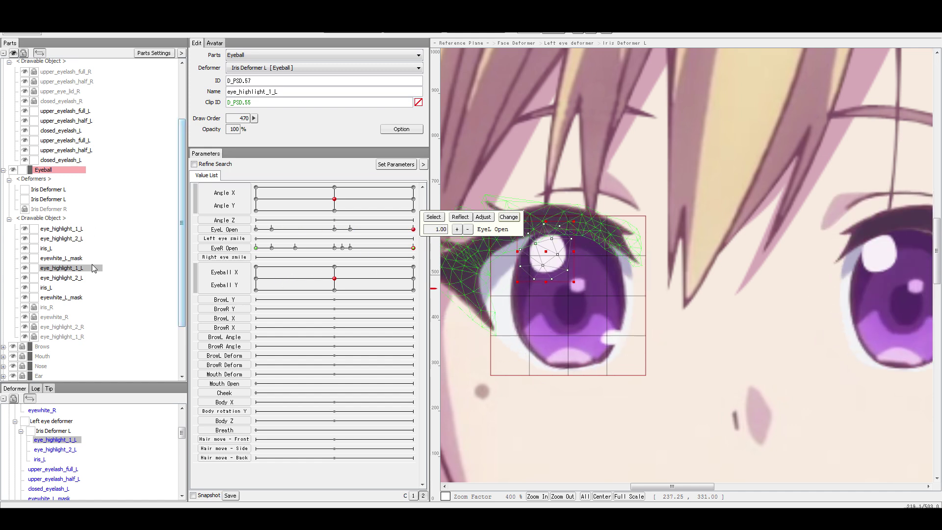
Change the right eye's eye_highlight_2_L from the EyeL Open parameter to EyeR Open.
click(73, 278)
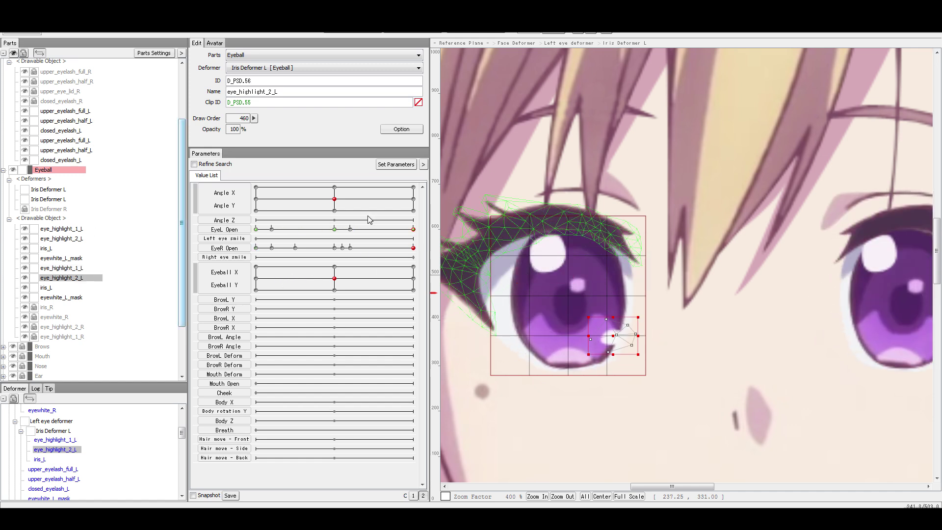
right_click(411, 229)
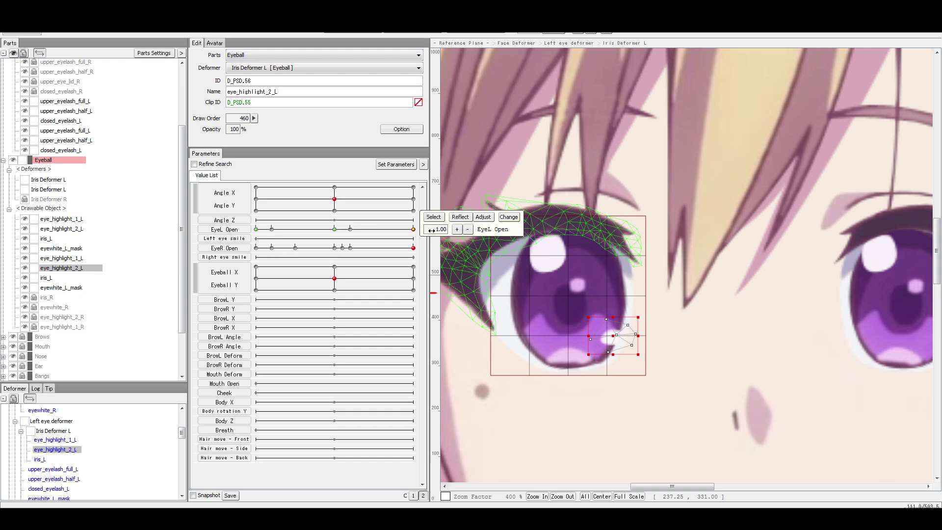
click(506, 220)
scroll(432, 260, down, 2)
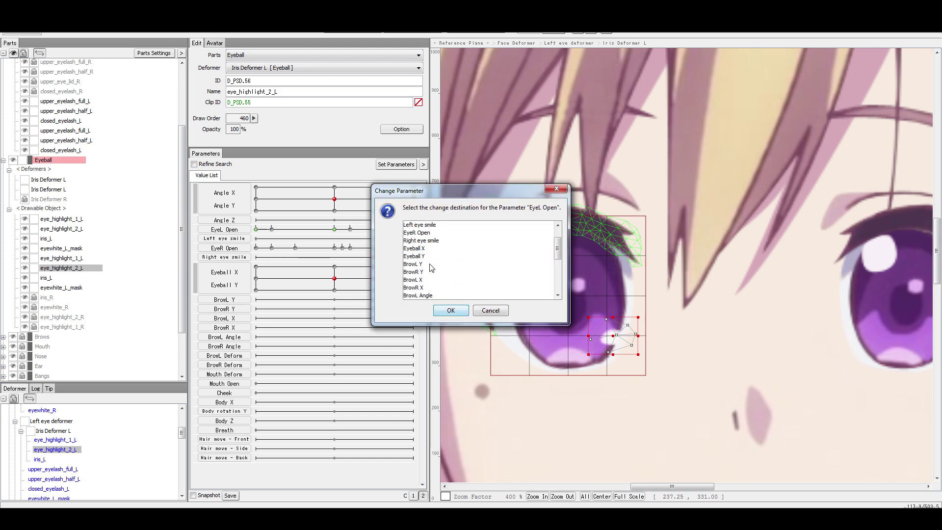
scroll(437, 251, up, 1)
click(423, 233)
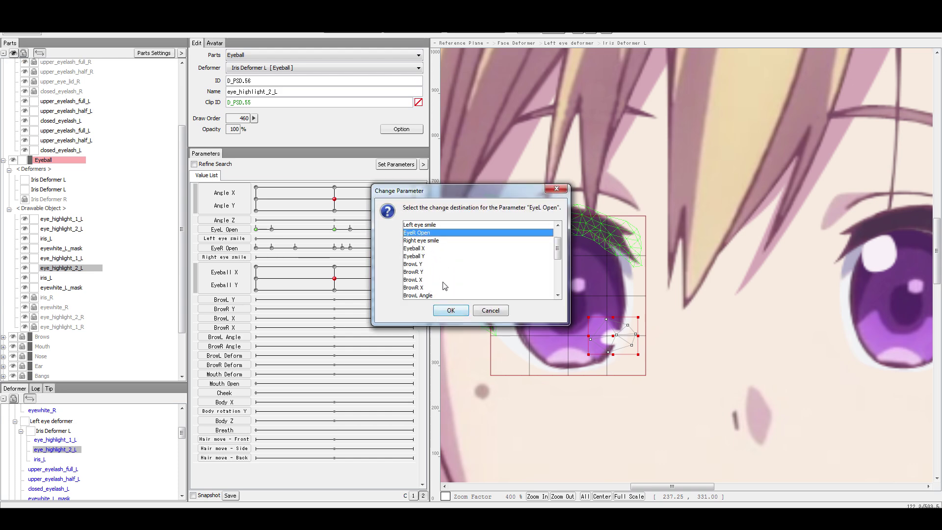
click(449, 311)
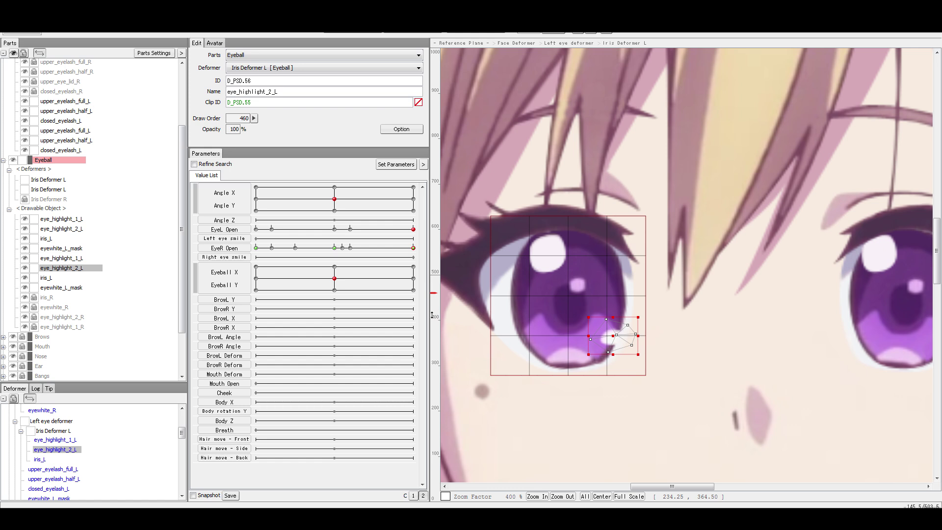
Inspect the parameter keys of the right eye's iris_L, eyewhite_L_mask and Iris Deformer L, and select iris_L and eyewhite_L_mask together.
click(82, 290)
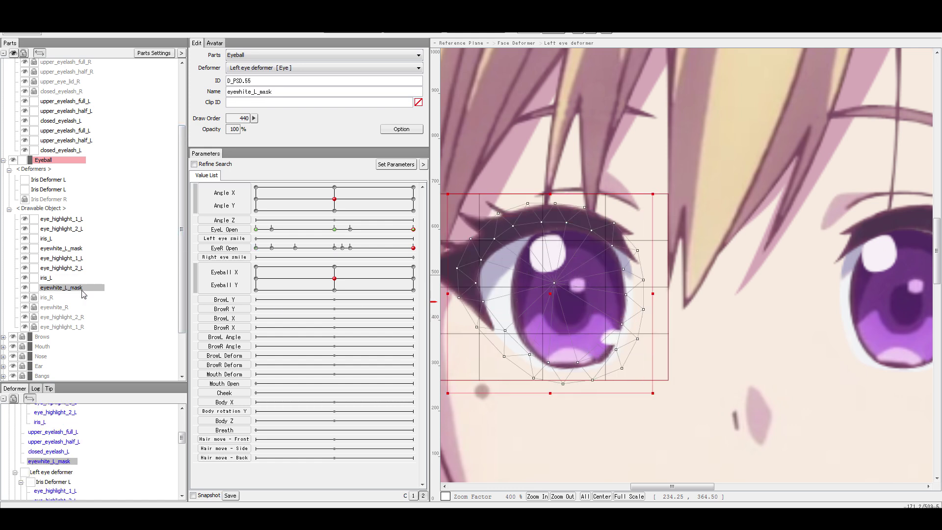
click(79, 279)
click(81, 288)
click(80, 280)
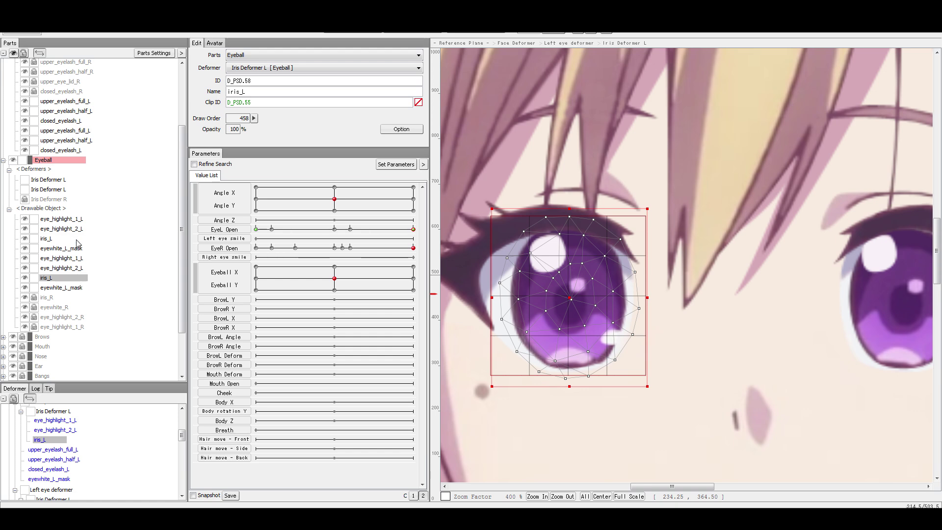
click(48, 190)
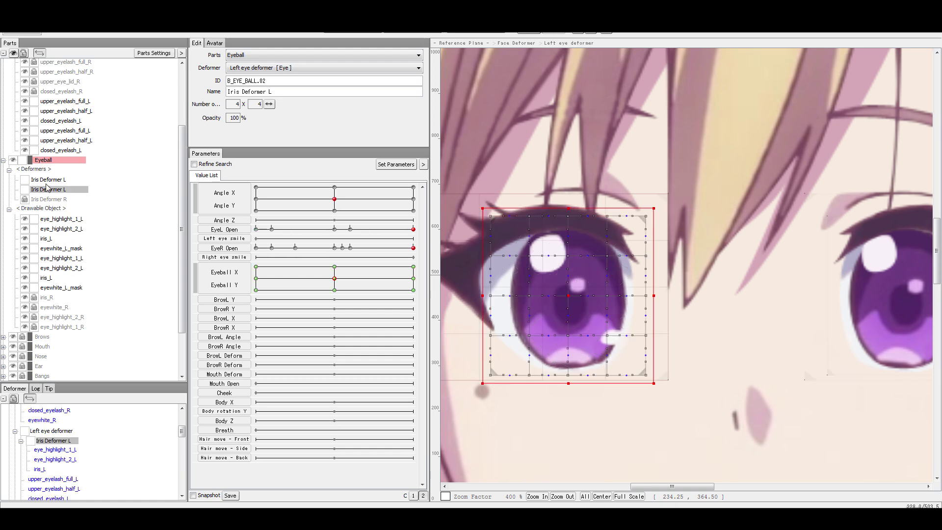
click(75, 279)
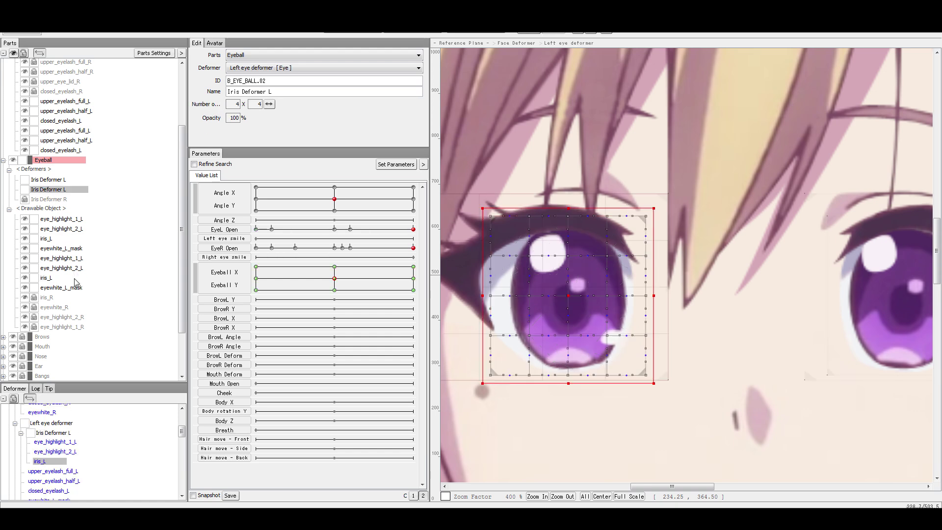
ctrl+click(77, 290)
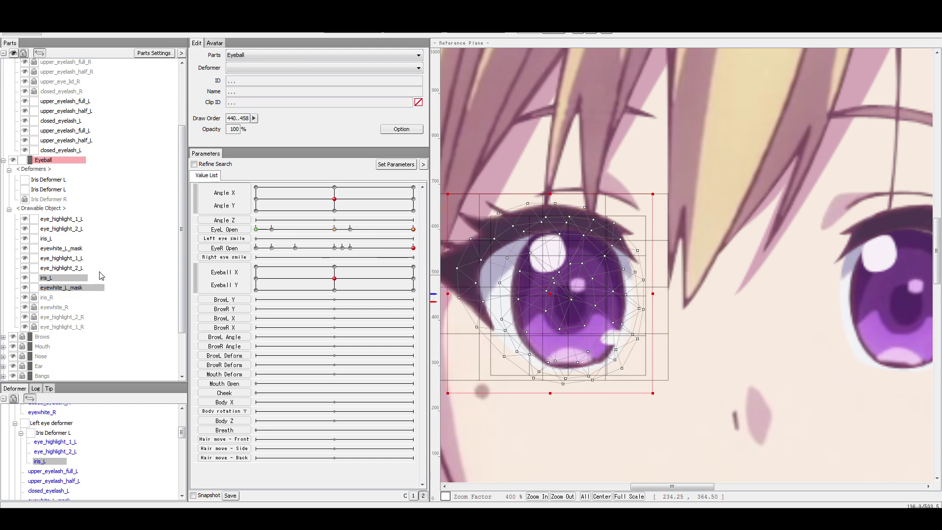
scroll(72, 285, up, 1)
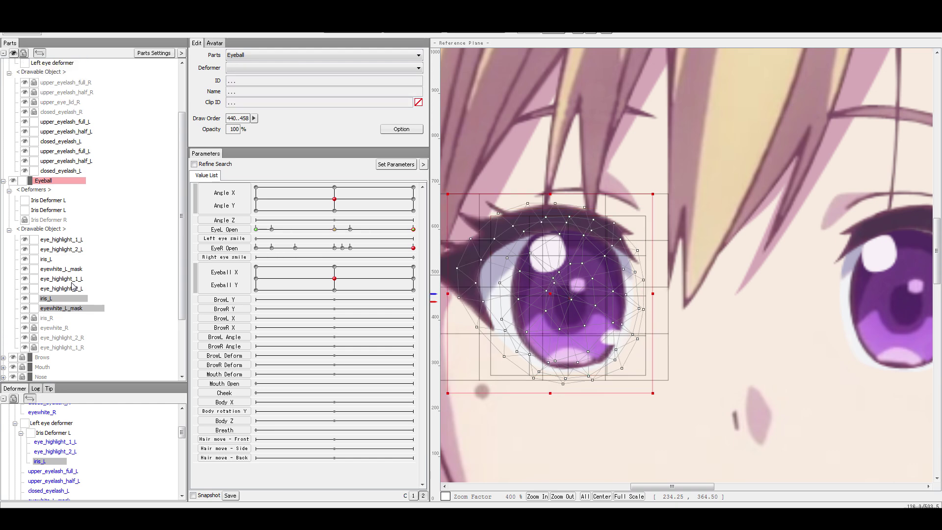
scroll(72, 285, up, 1)
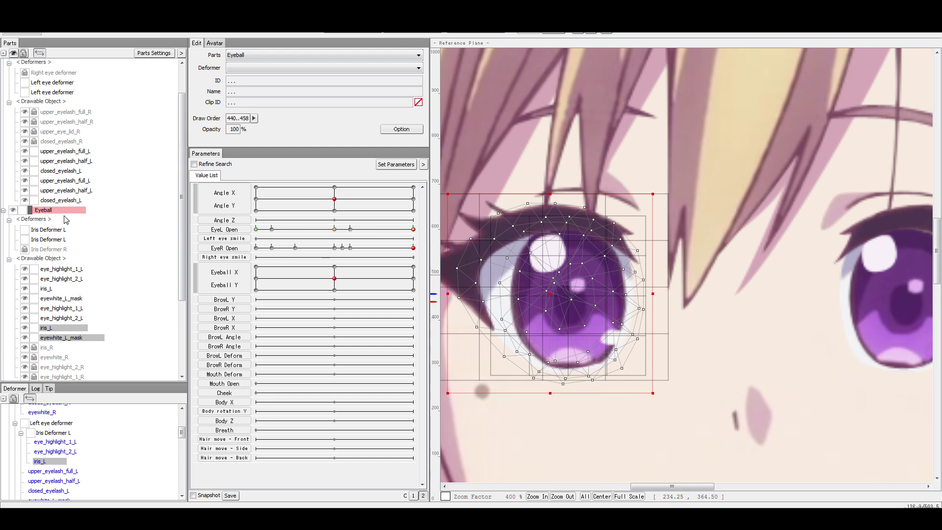
click(69, 329)
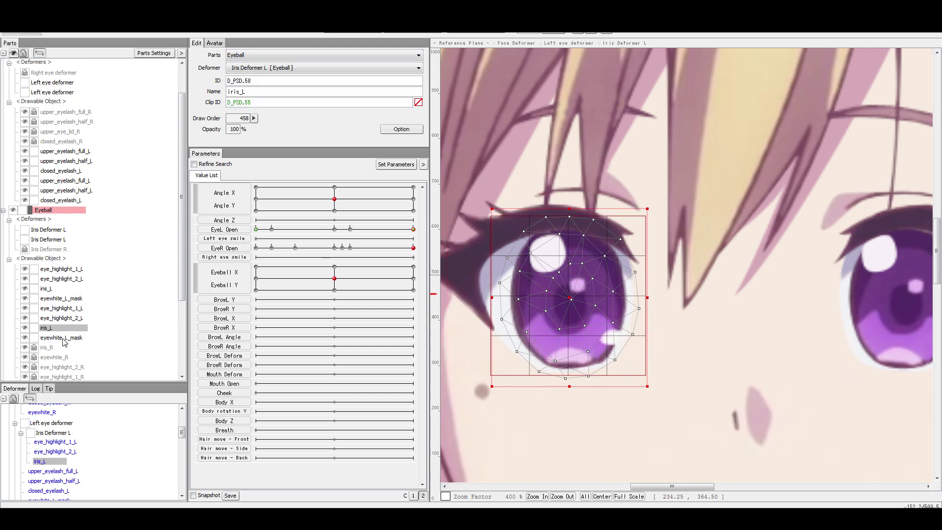
ctrl+click(64, 338)
Go through the Eye part's duplicate eyelash objects to find the right eye's copies, and sweep EyeL Open.
scroll(77, 254, up, 1)
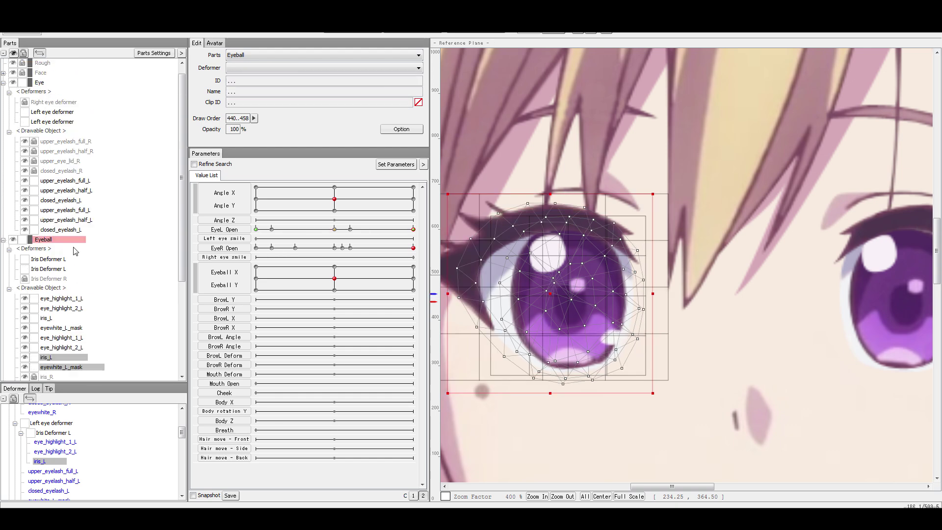
scroll(71, 238, up, 1)
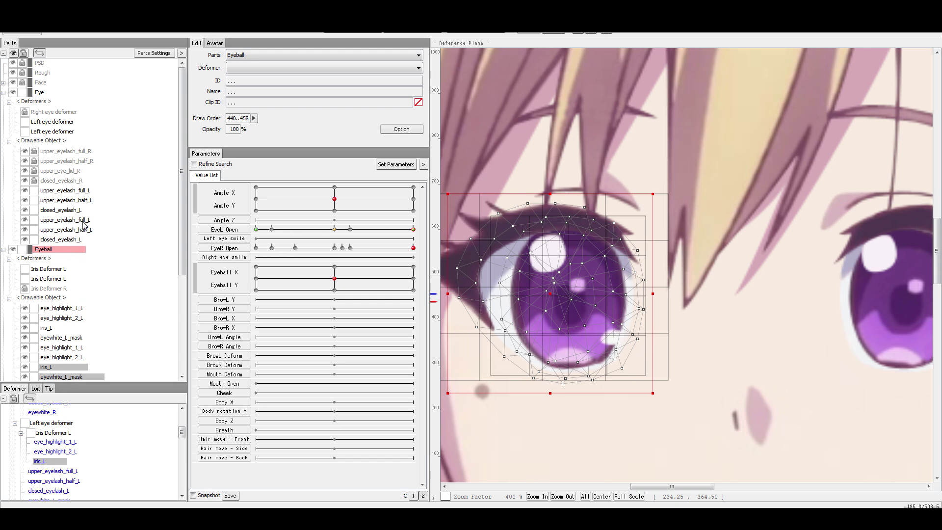
click(68, 220)
click(69, 211)
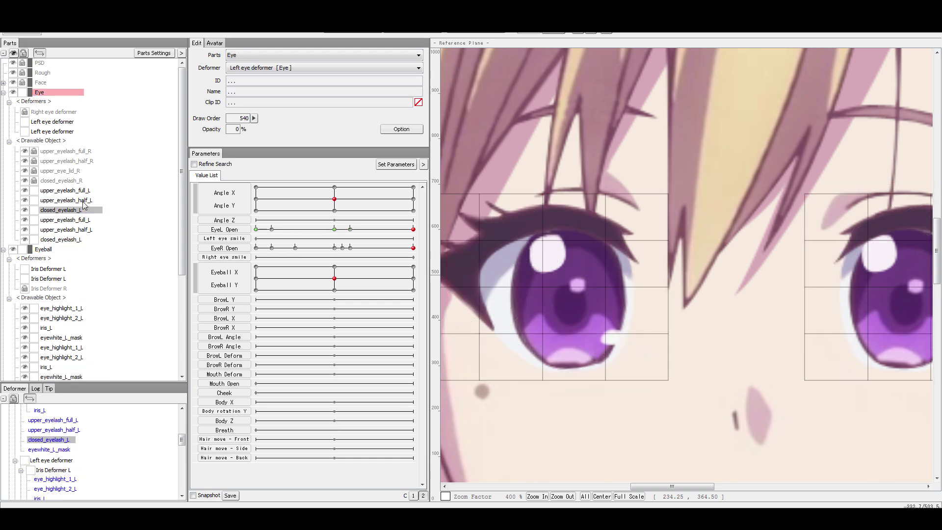
click(83, 200)
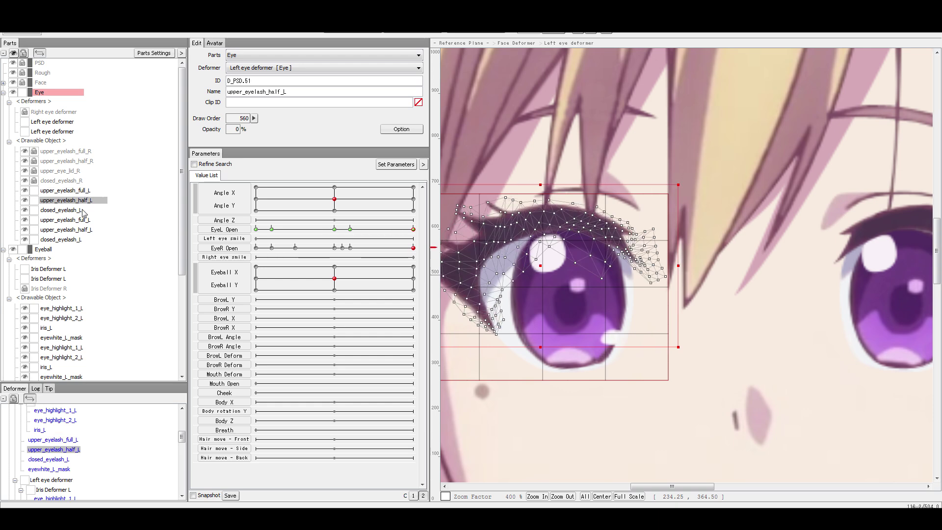
click(84, 211)
scroll(85, 215, down, 2)
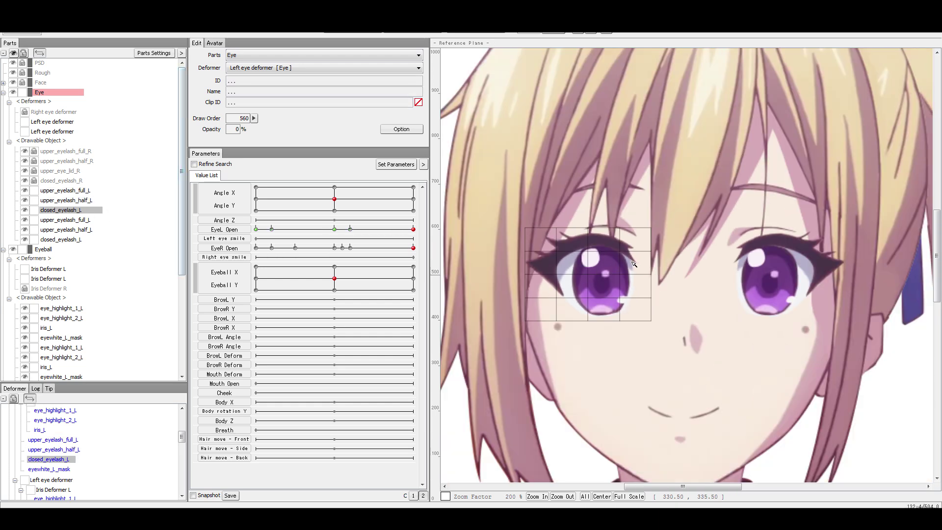
scroll(634, 264, up, 2)
mouse_move(399, 231)
mouse_down()
mouse_move(255, 224)
mouse_move(413, 229)
mouse_up()
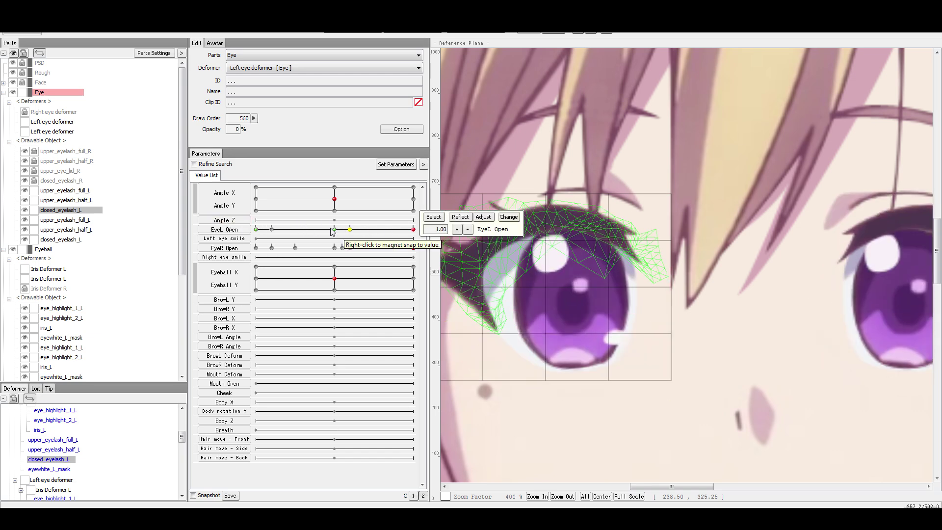
Change the right eye's three eyelash objects plus the upper iris_L and eyewhite_L_mask from EyeL Open to EyeR Open, and sweep EyeR Open.
shift+click(66, 191)
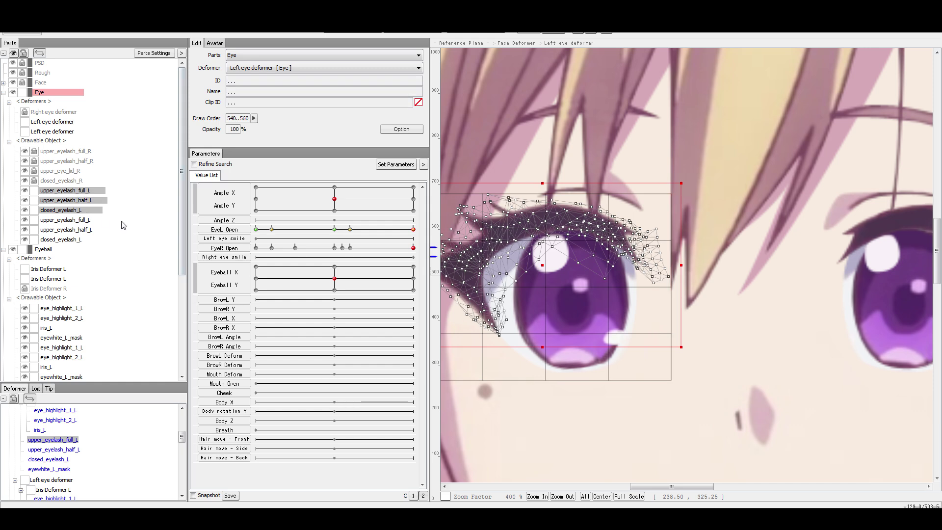
scroll(108, 278, down, 1)
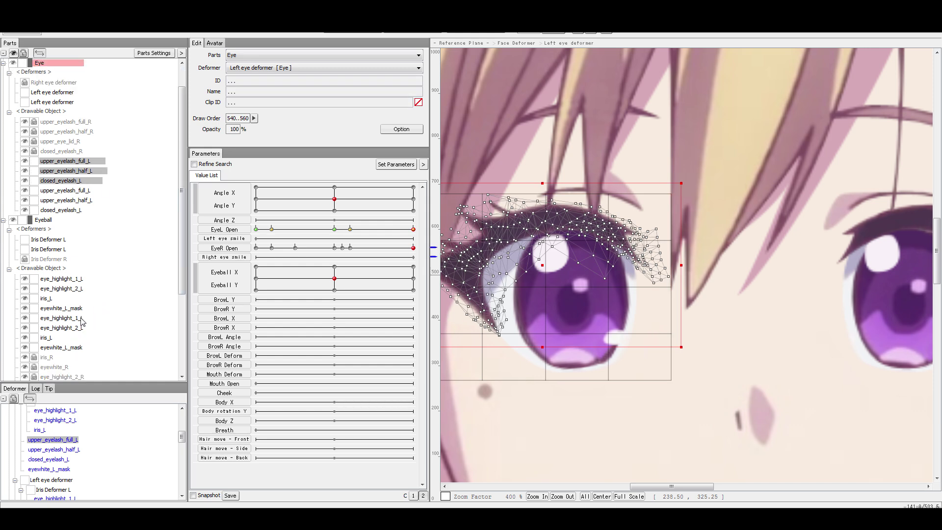
ctrl+click(55, 299)
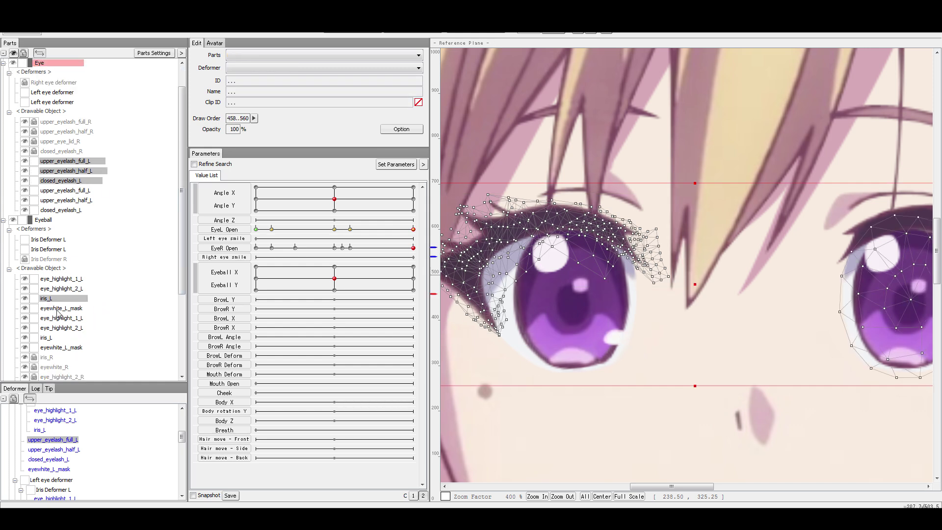
ctrl+click(57, 309)
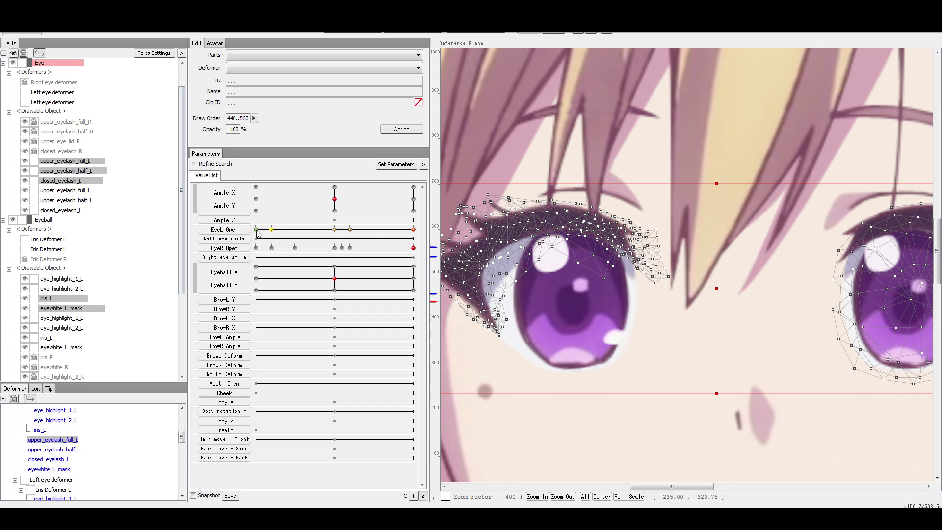
click(350, 229)
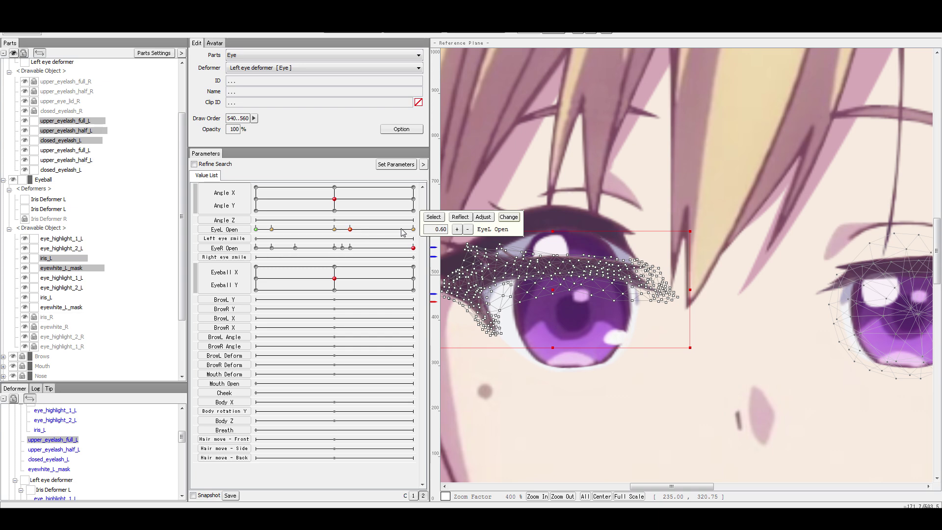
click(509, 217)
click(425, 256)
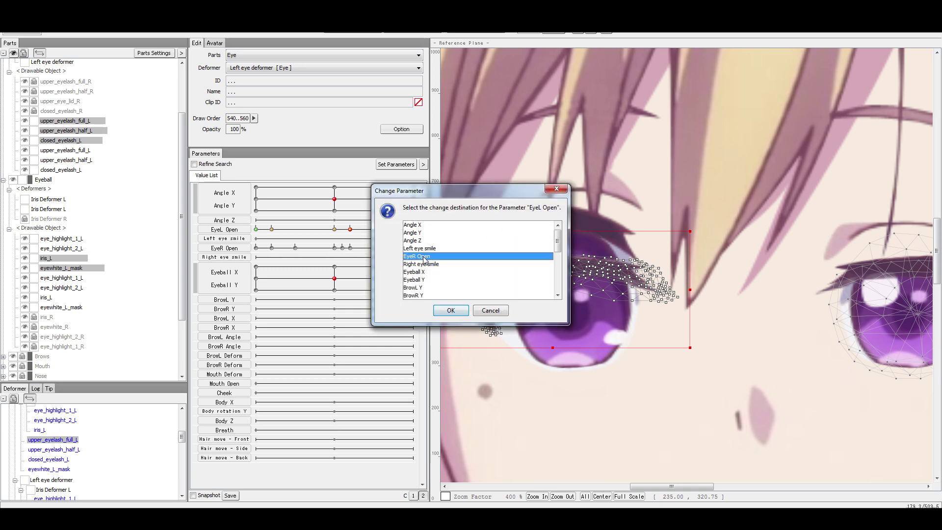
click(452, 311)
mouse_move(333, 248)
mouse_down()
mouse_move(391, 258)
mouse_move(282, 260)
mouse_move(363, 283)
mouse_move(322, 275)
mouse_up()
click(676, 383)
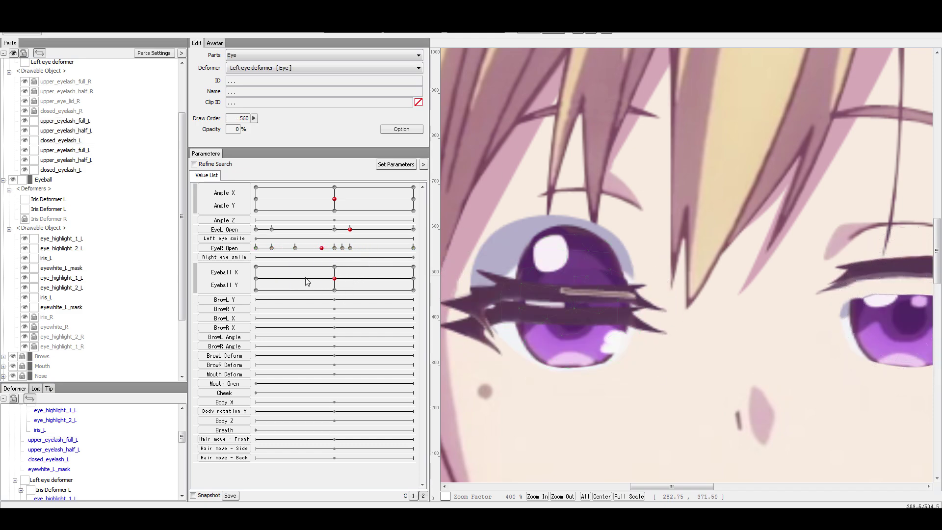
drag(321, 248, 591, 266)
Unlock the old Right eye deformer and delete it together with its content.
scroll(113, 206, up, 3)
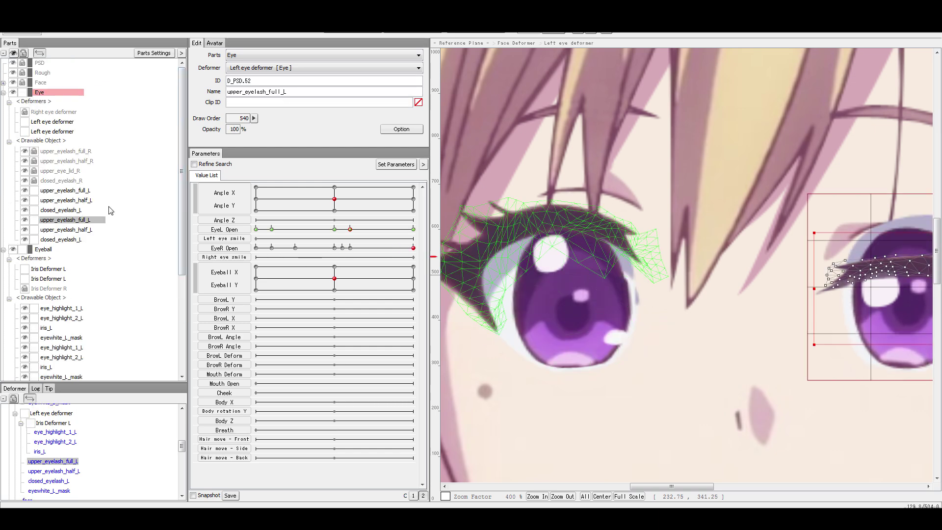
click(51, 180)
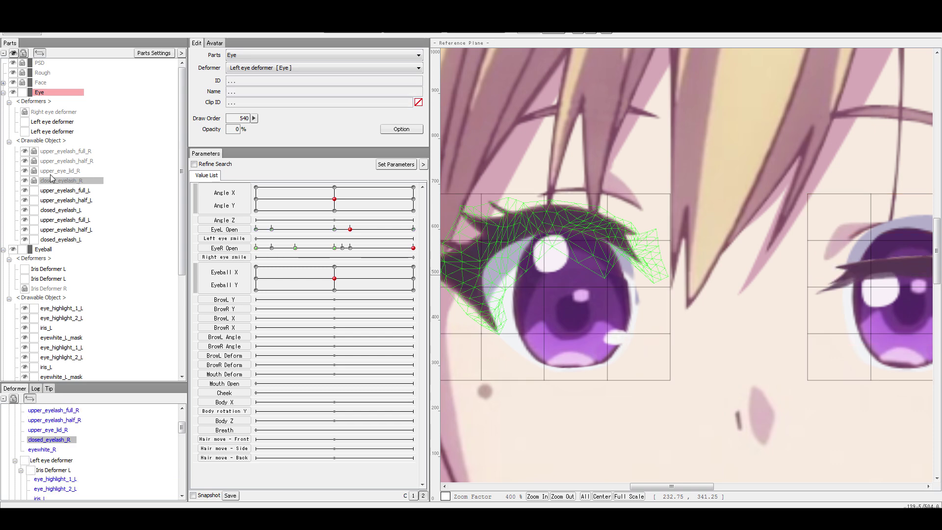
shift+click(60, 151)
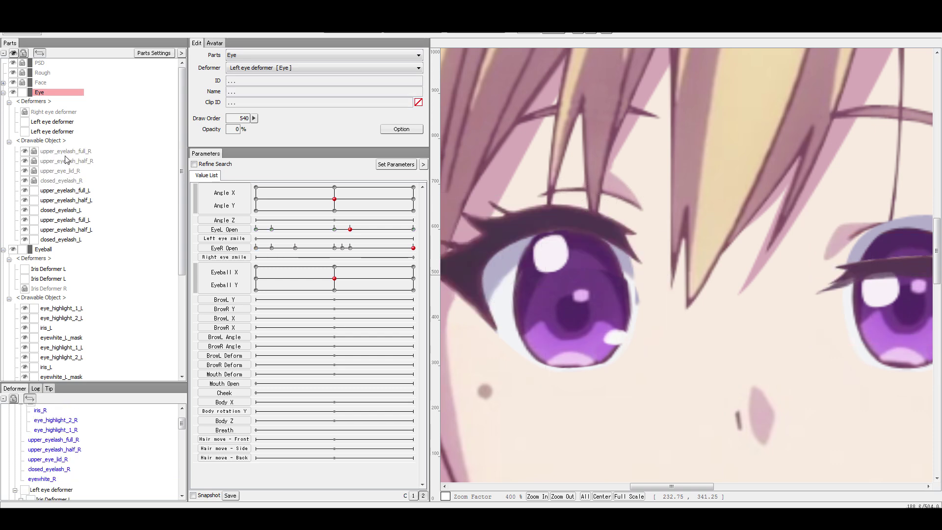
click(62, 171)
click(53, 112)
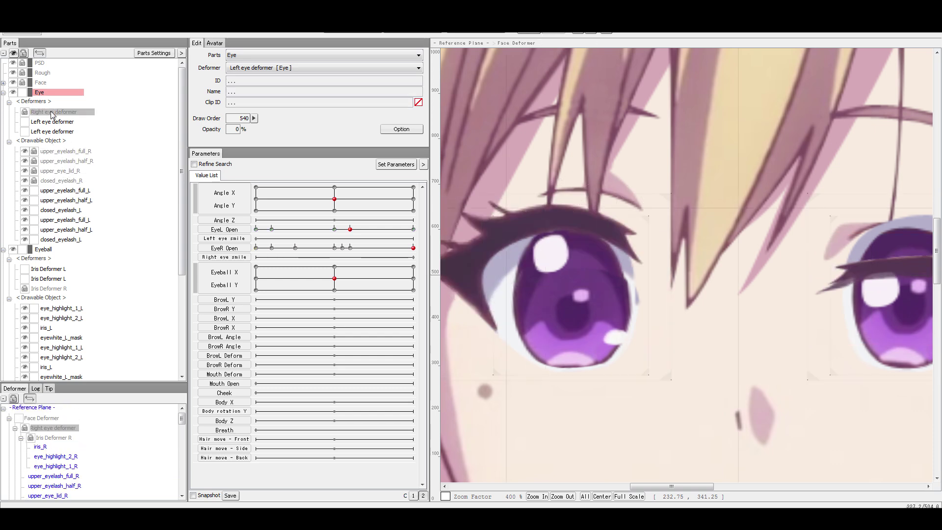
click(25, 113)
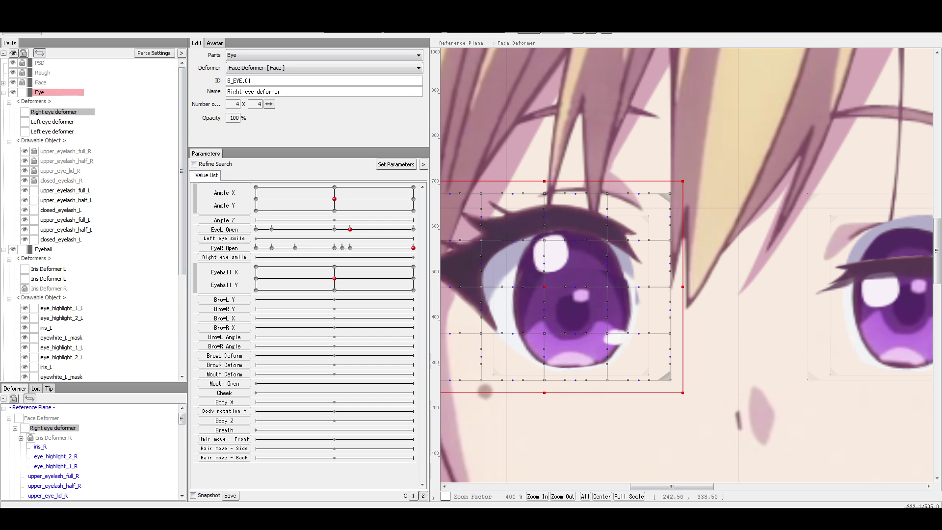
click(81, 27)
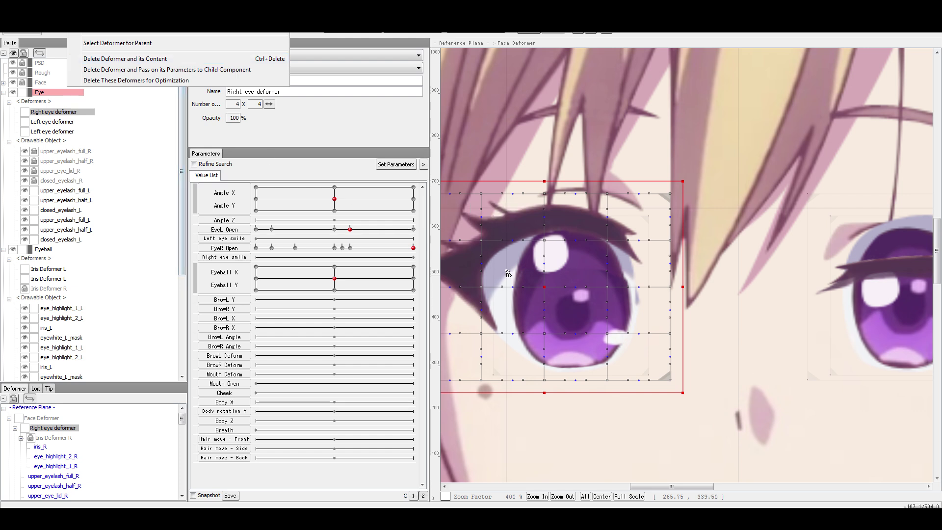
click(130, 62)
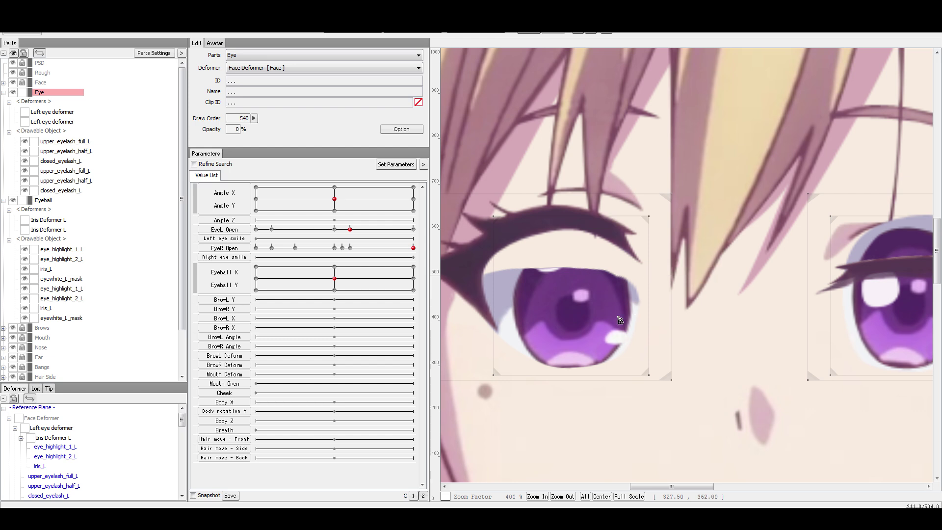
With EyeL Open at its maximum, compare the duplicate iris_L and eyewhite_L_mask objects to see which eye and parameter each belongs to.
drag(356, 231, 415, 224)
click(77, 322)
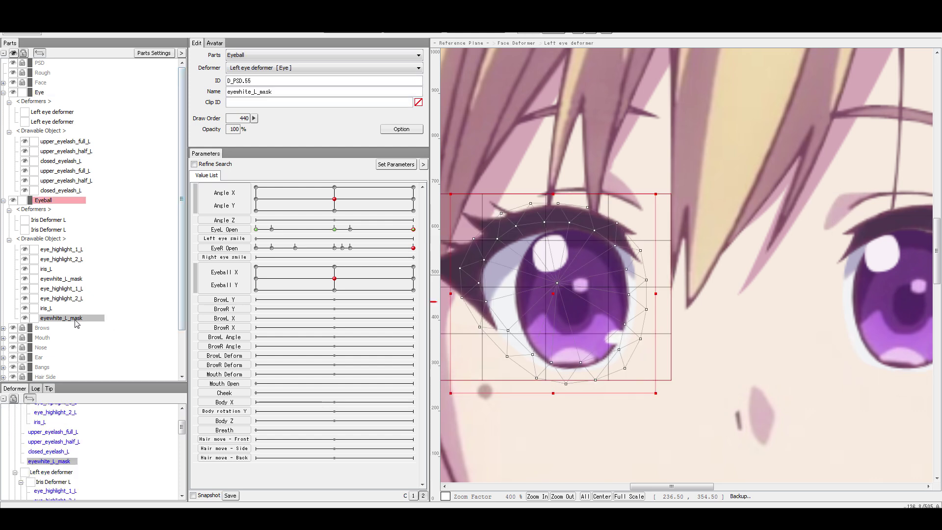
click(80, 279)
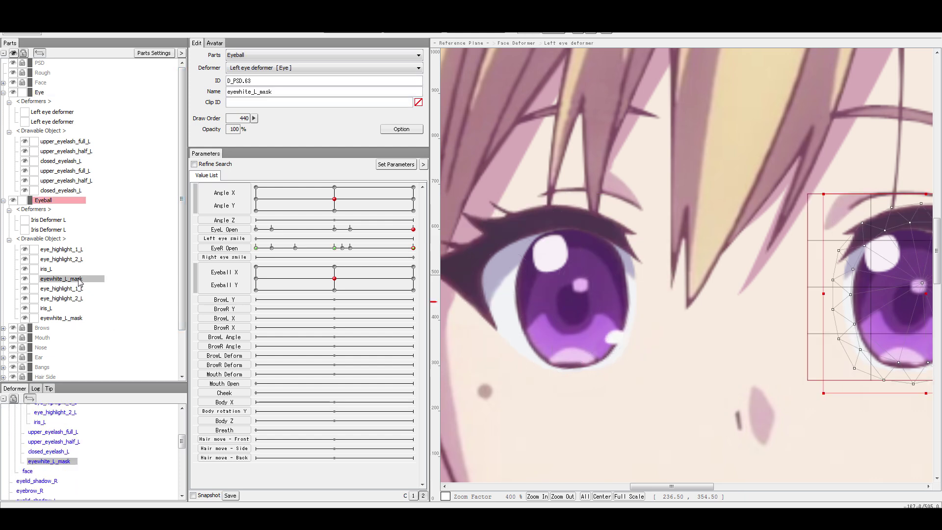
click(77, 271)
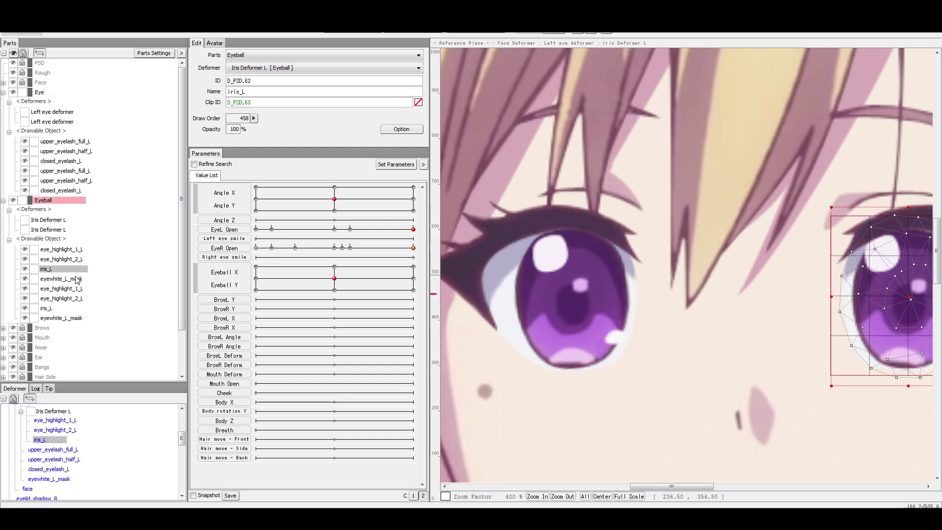
click(77, 280)
click(90, 323)
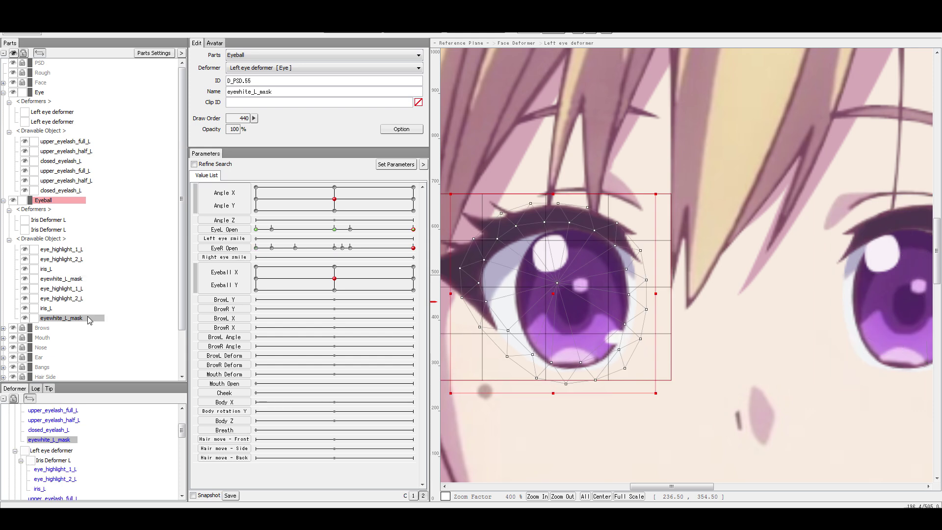
click(82, 278)
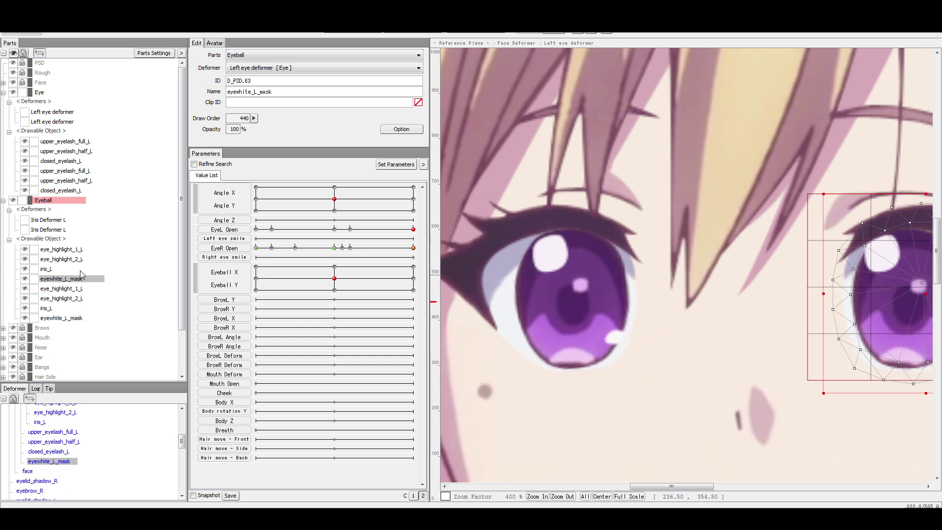
click(81, 270)
click(84, 278)
click(88, 298)
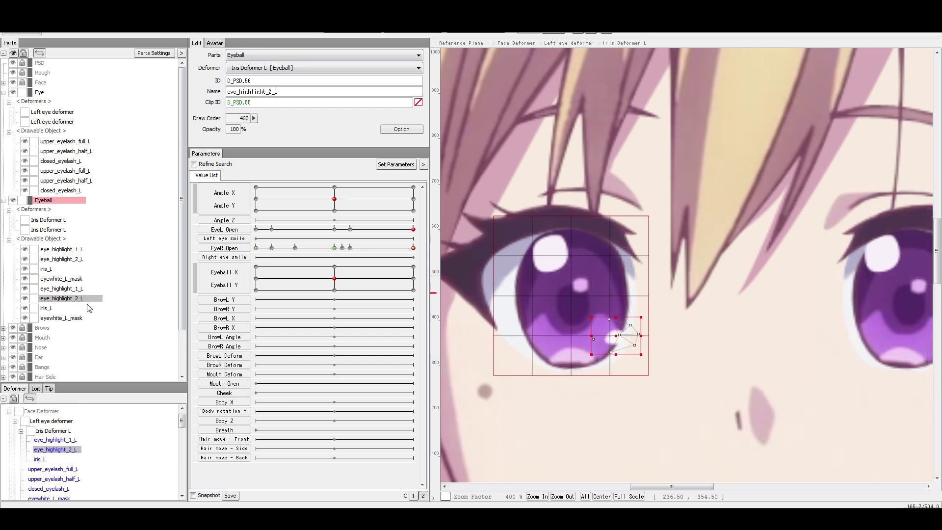
click(89, 308)
click(86, 317)
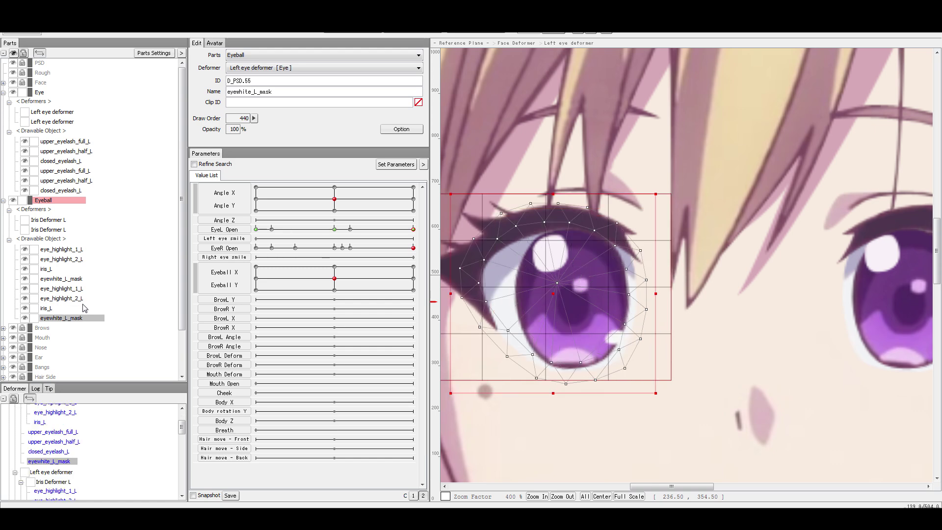
Change the left eye's iris_L and eyewhite_L_mask from the EyeR Open parameter back to EyeL Open.
click(76, 278)
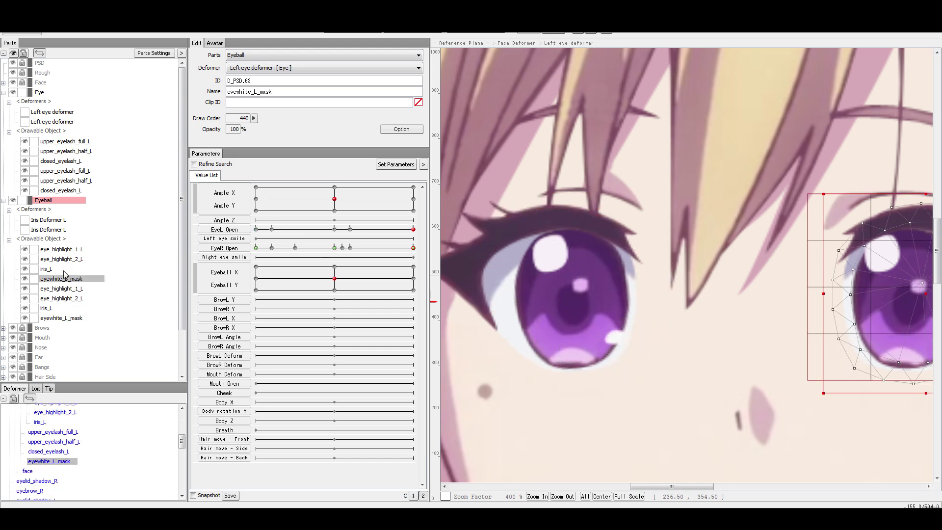
ctrl+click(107, 270)
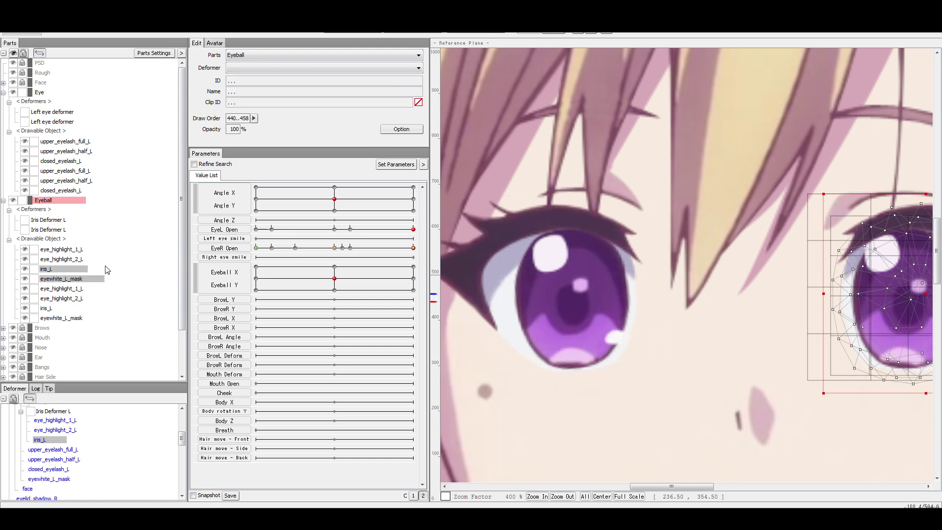
click(295, 248)
click(518, 240)
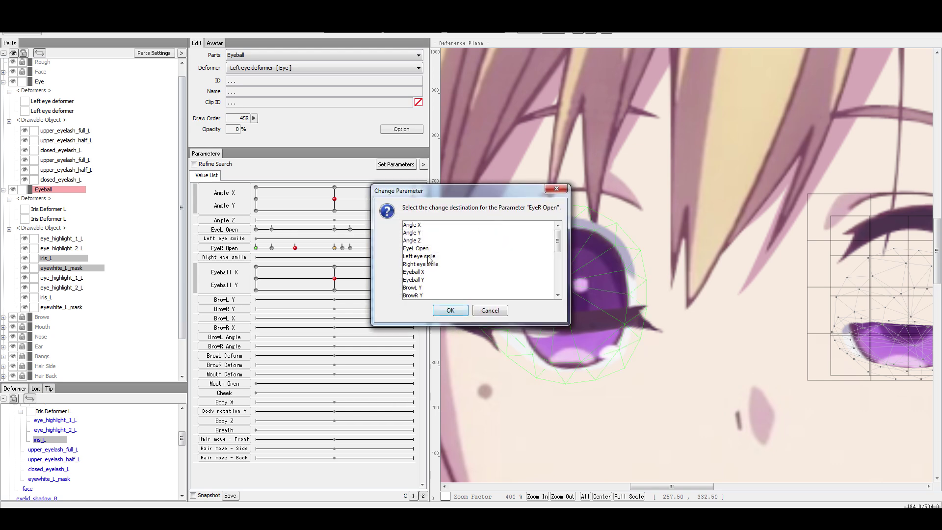
click(416, 248)
click(444, 310)
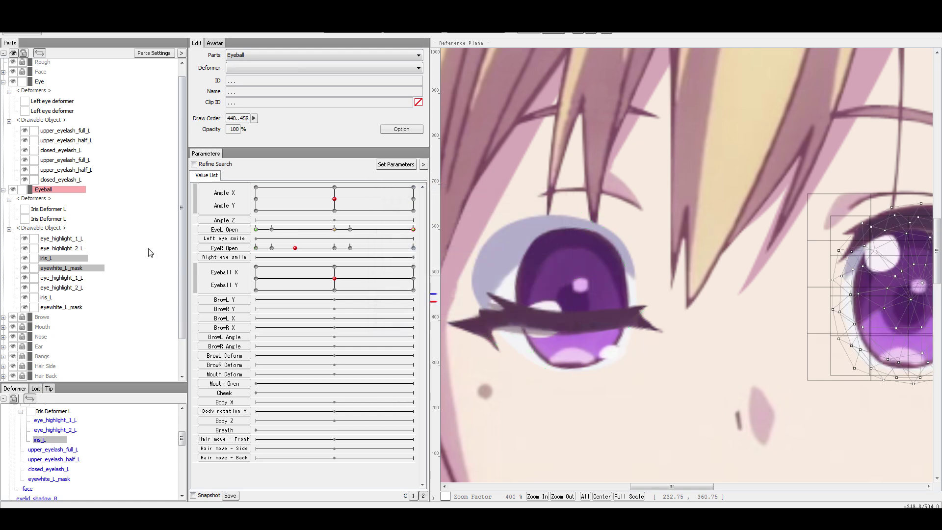
Change the right eye's iris_L and eyewhite_L_mask from EyeL Open to EyeR Open, and sweep EyeR Open to check the closing eye.
click(66, 297)
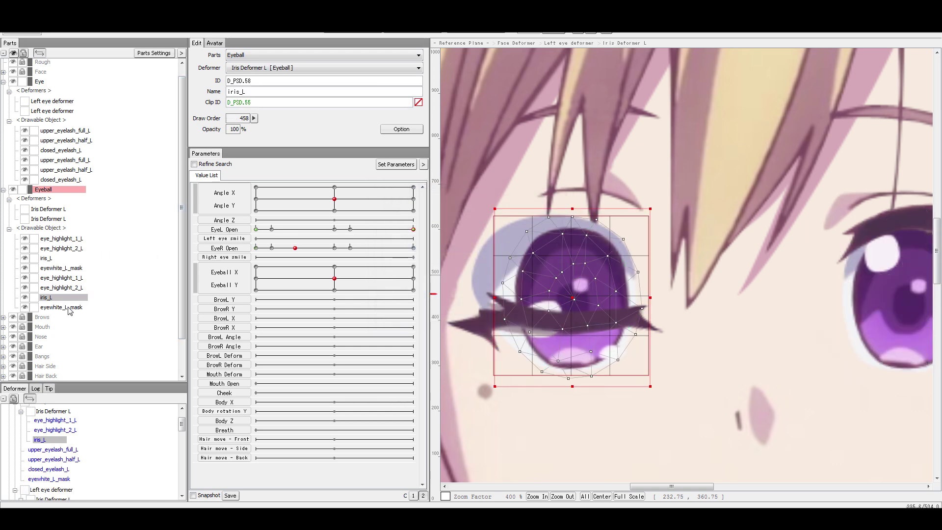
ctrl+click(64, 307)
scroll(100, 294, down, 1)
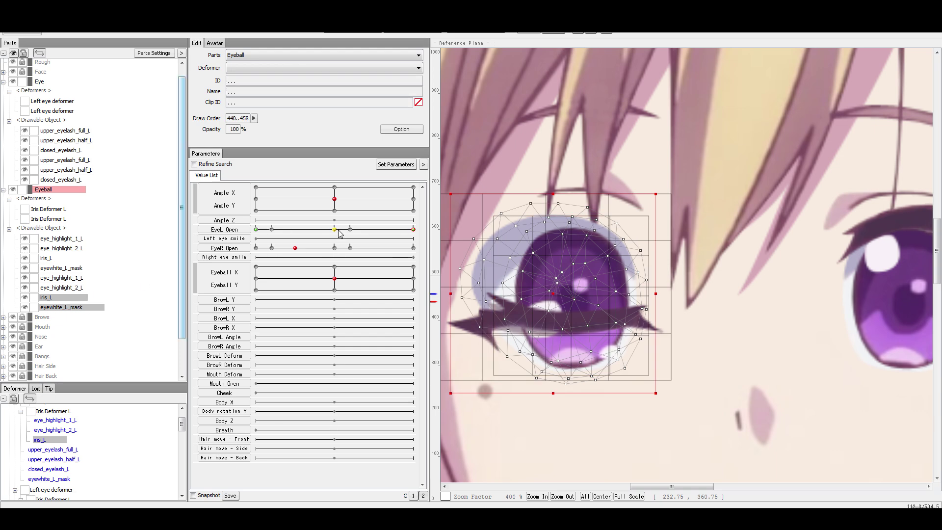
click(334, 229)
click(514, 220)
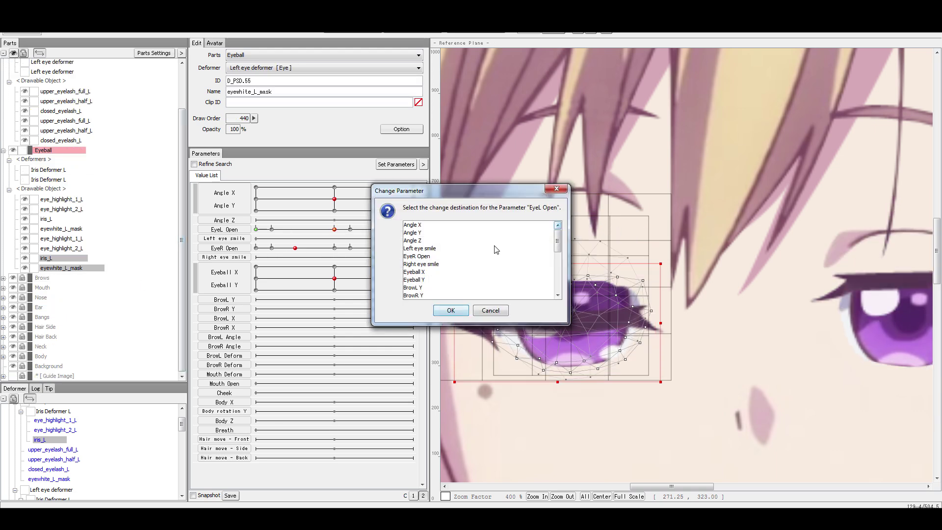
click(420, 257)
click(450, 310)
drag(296, 248, 247, 269)
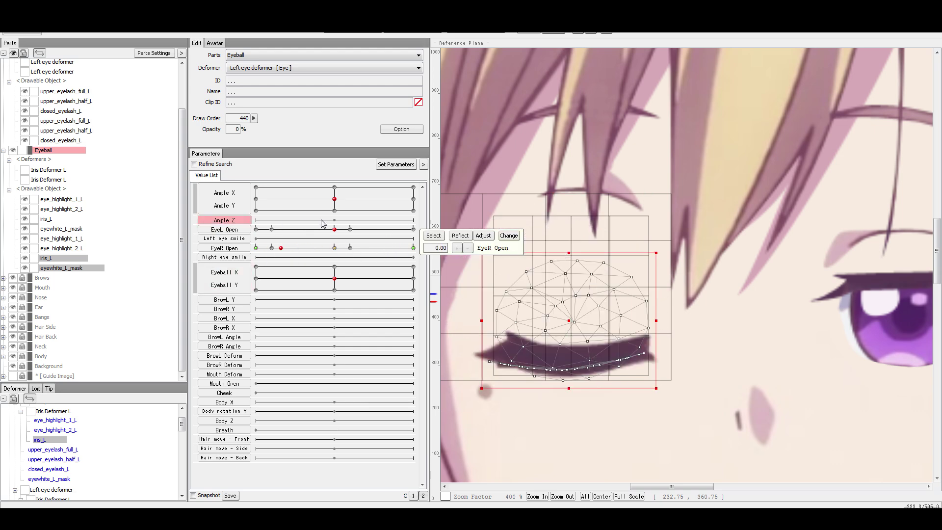
Sweep EyeL Open and EyeR Open through their ranges to check both eyes, ending with each at 1.00.
click(240, 278)
drag(440, 257, 417, 275)
drag(333, 230, 729, 351)
scroll(728, 351, down, 1)
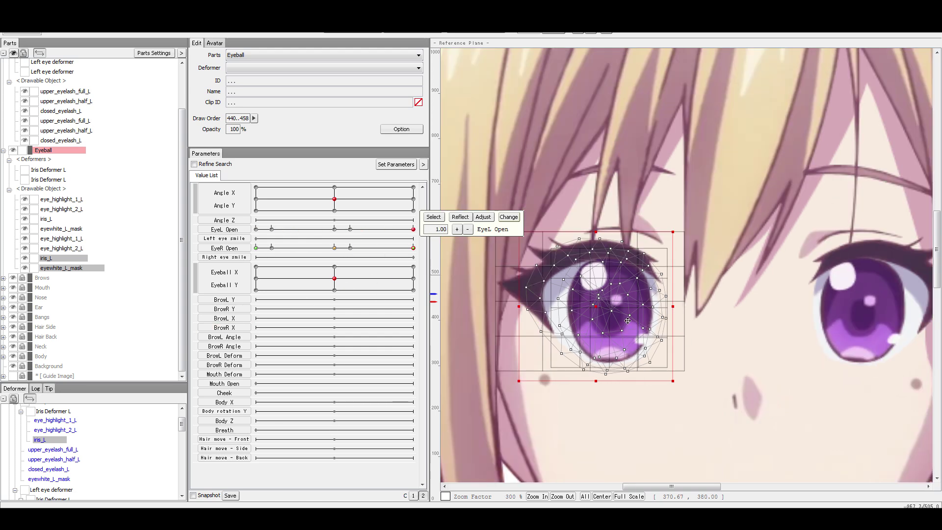
drag(368, 236, 304, 248)
drag(385, 248, 414, 248)
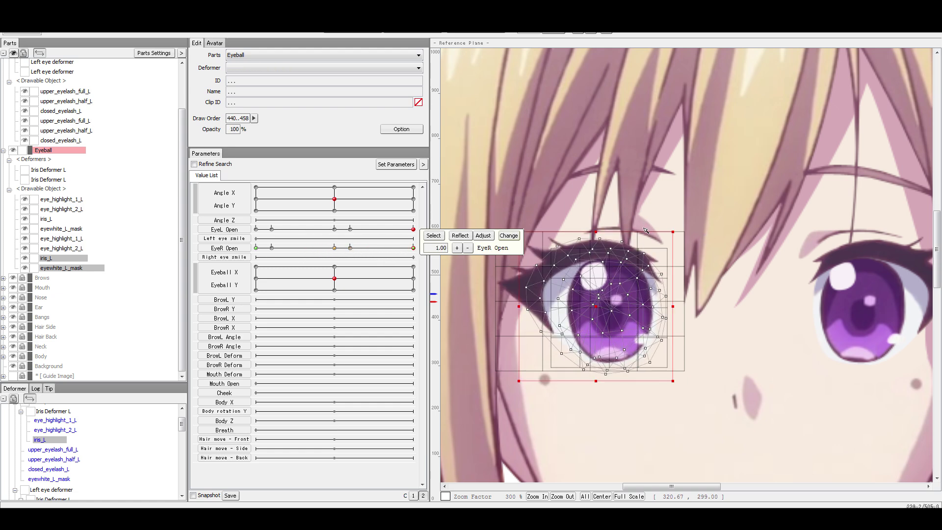
Find the right eyelid shadow above the eye, unlock the Brows part, and select eyelid_shadow_R.
click(647, 230)
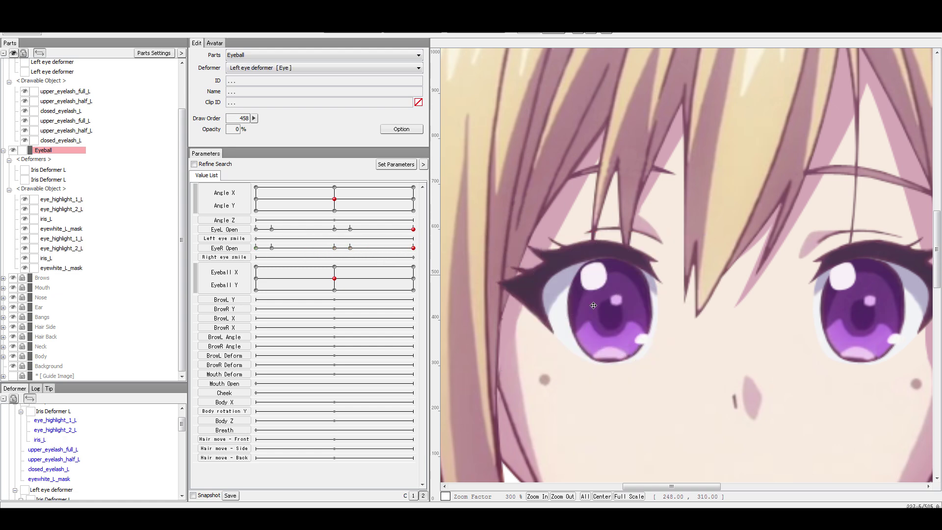
right_click(646, 233)
mouse_move(693, 255)
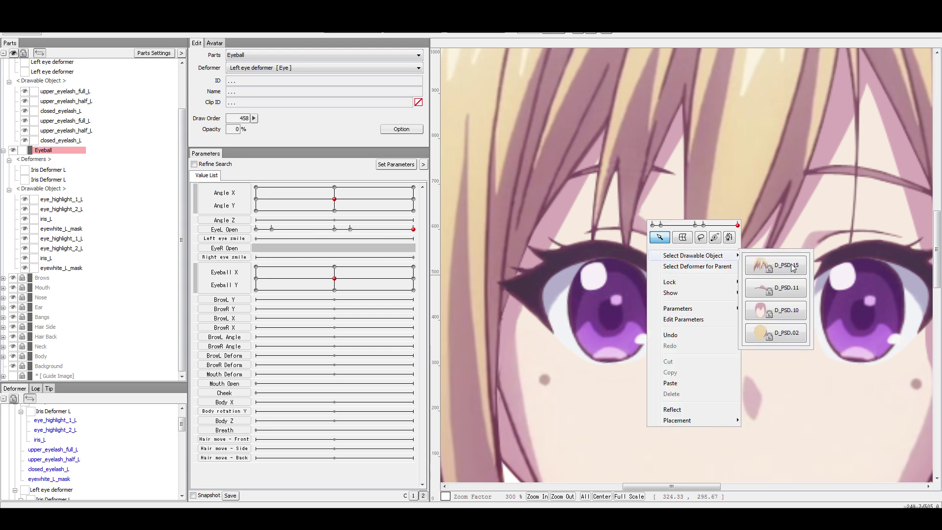
click(776, 268)
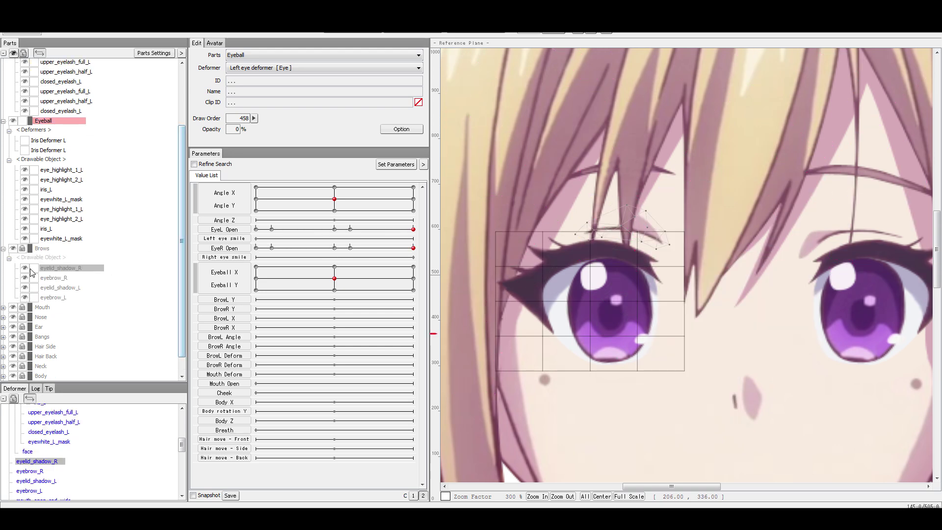
click(79, 269)
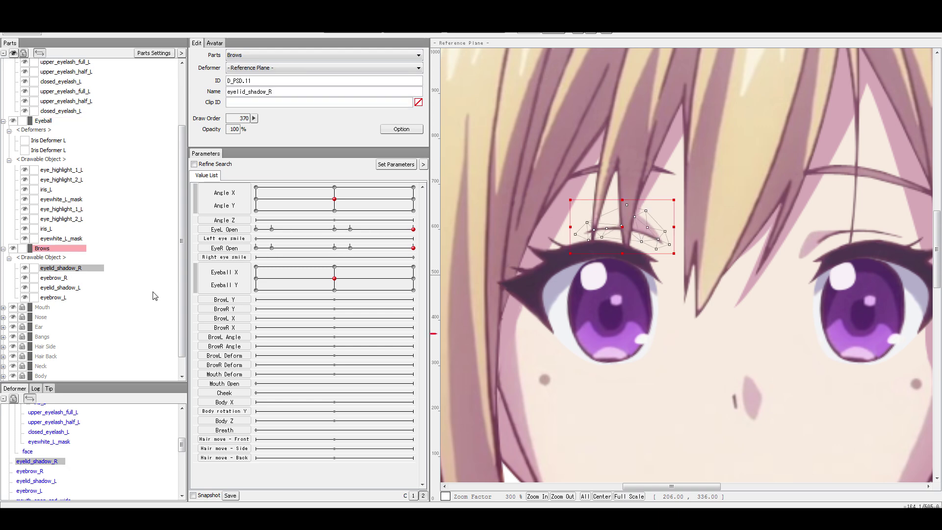
With both eyes half open, add three EyeR Open keys at 0, 0.5 and 1 to eyelid_shadow_R.
click(335, 229)
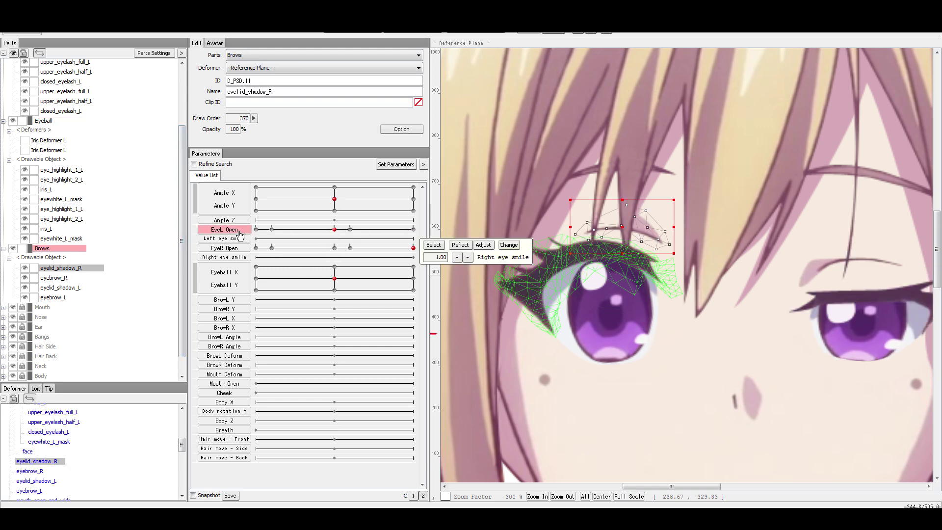
click(335, 248)
double_click(236, 250)
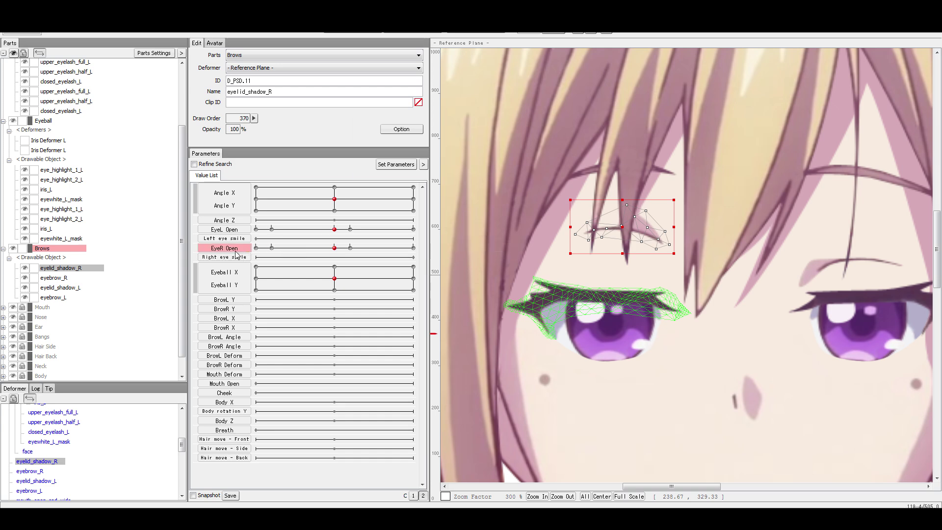
click(455, 193)
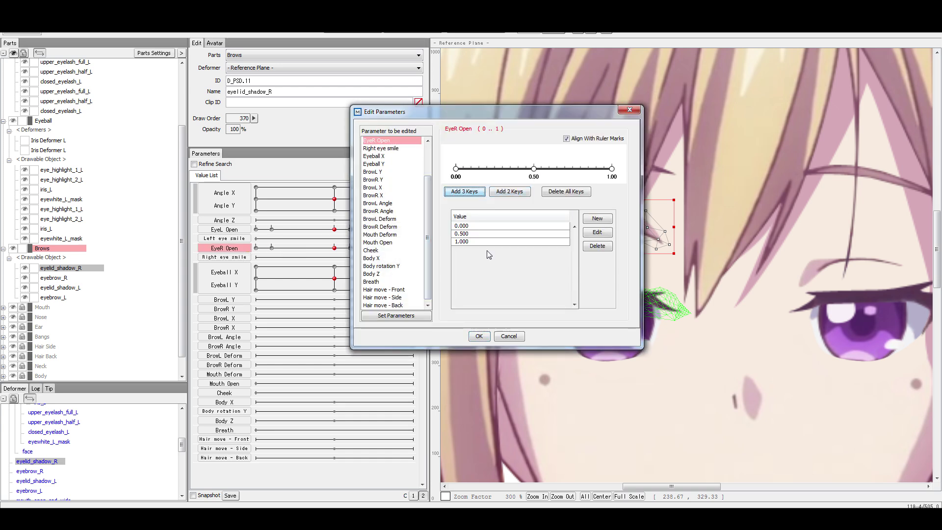
click(484, 340)
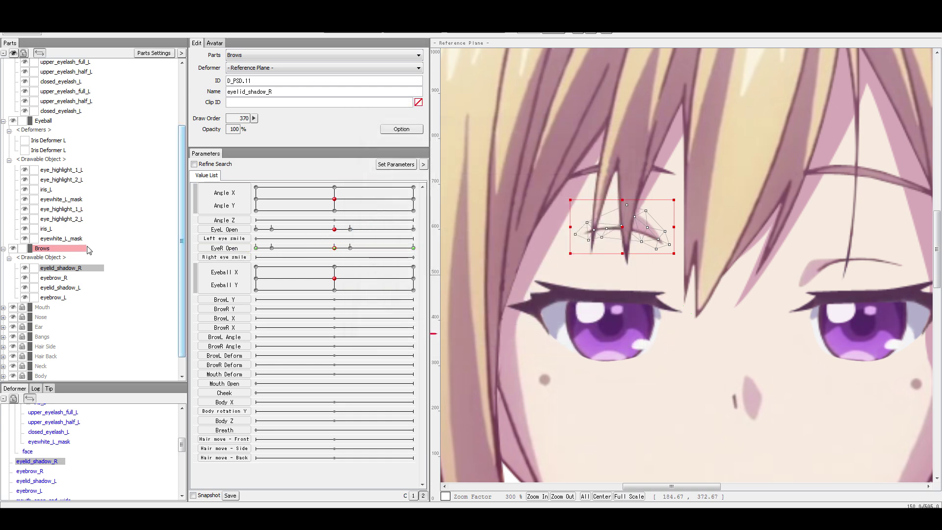
At the half-open EyeR Open key, move eyelid_shadow_R down toward the lowered upper eyelash.
click(66, 288)
click(64, 268)
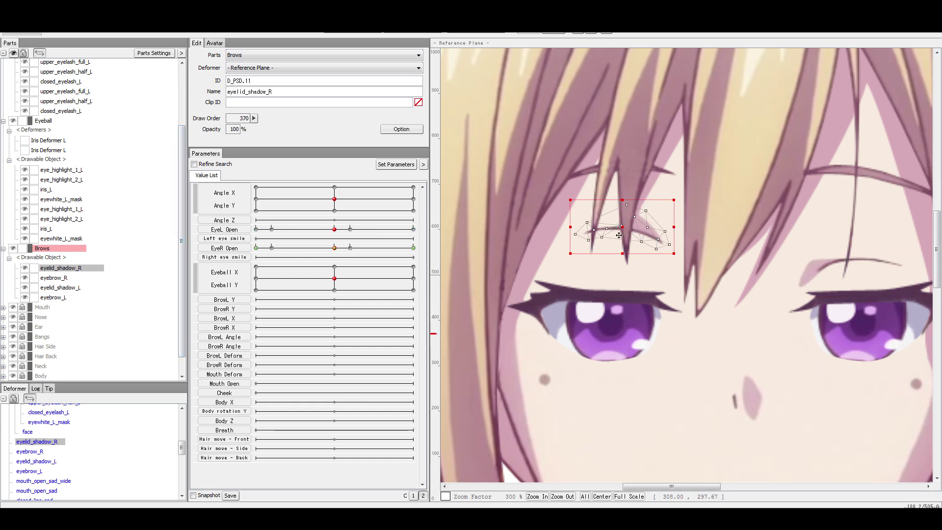
drag(619, 235, 611, 256)
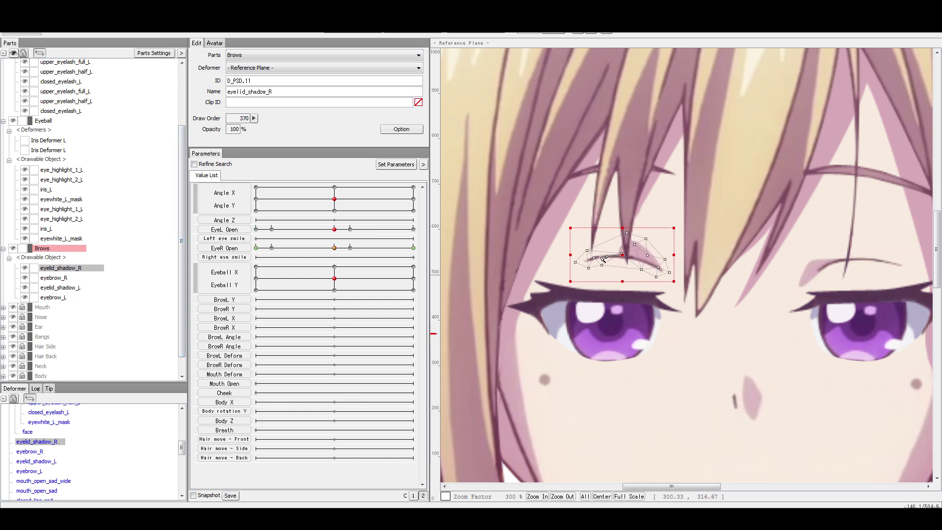
Close both eyes and, at the EyeR Open key 0, move eyelid_shadow_R down to the left eyelid shadow's level.
drag(334, 253, 256, 248)
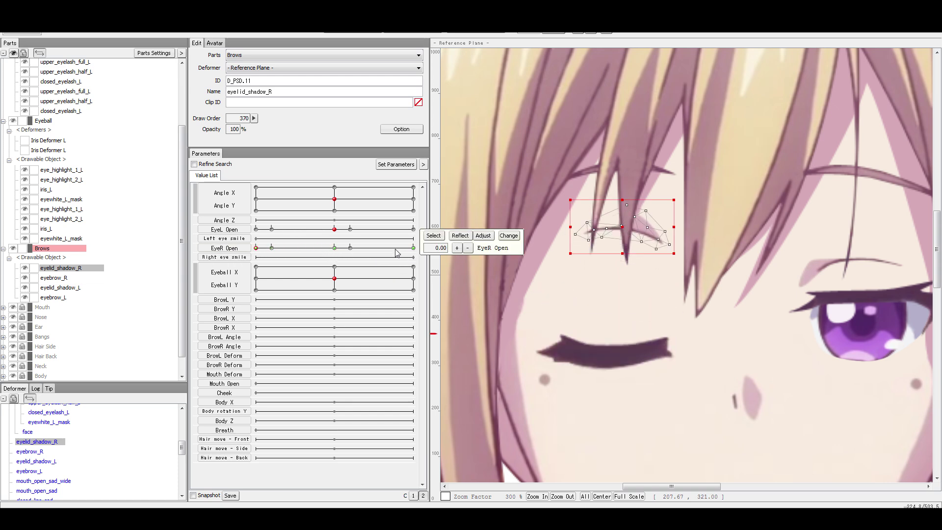
click(257, 229)
drag(623, 230, 629, 267)
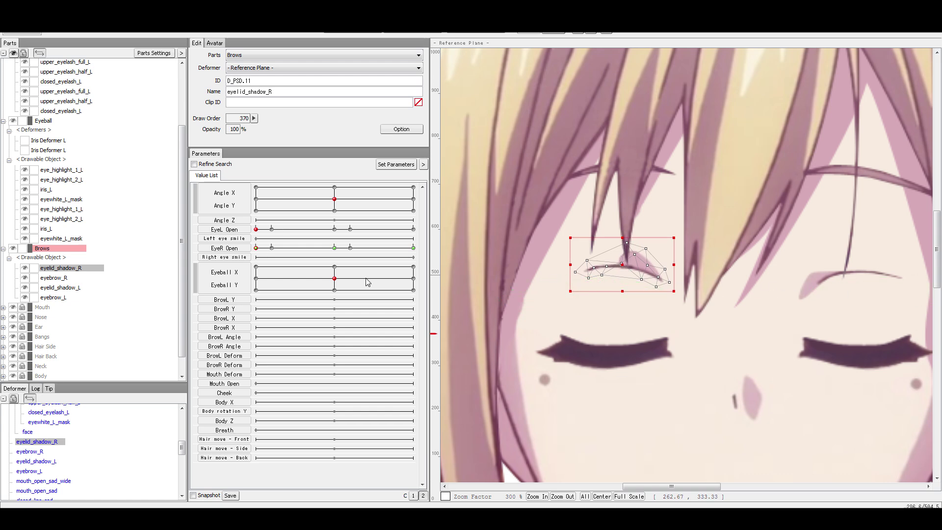
Sweep EyeL Open and EyeR Open to check the eyelid shadows' movement, returning both parameters to 1.00.
drag(269, 248, 476, 230)
click(336, 235)
mouse_move(407, 256)
mouse_down()
mouse_move(295, 248)
mouse_move(417, 248)
mouse_up()
scroll(776, 310, down, 1)
scroll(776, 310, down, 1)
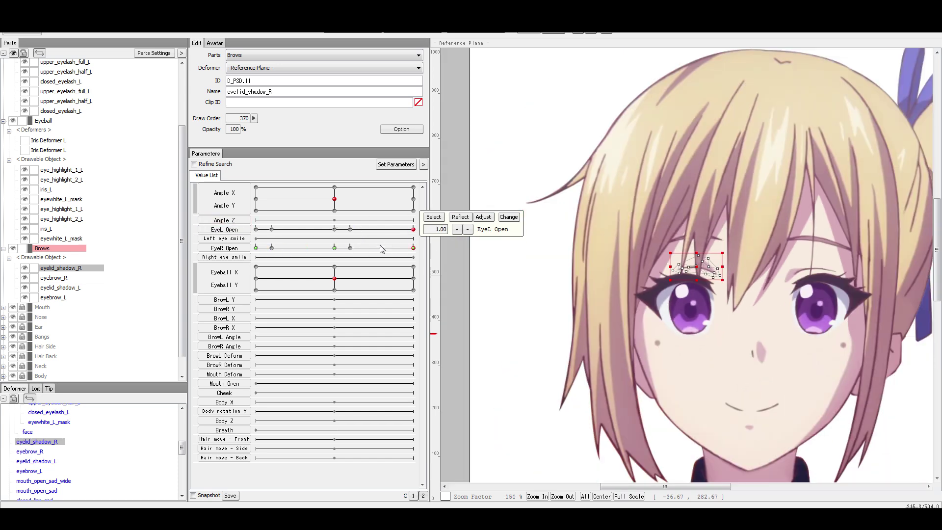
click(314, 248)
click(413, 248)
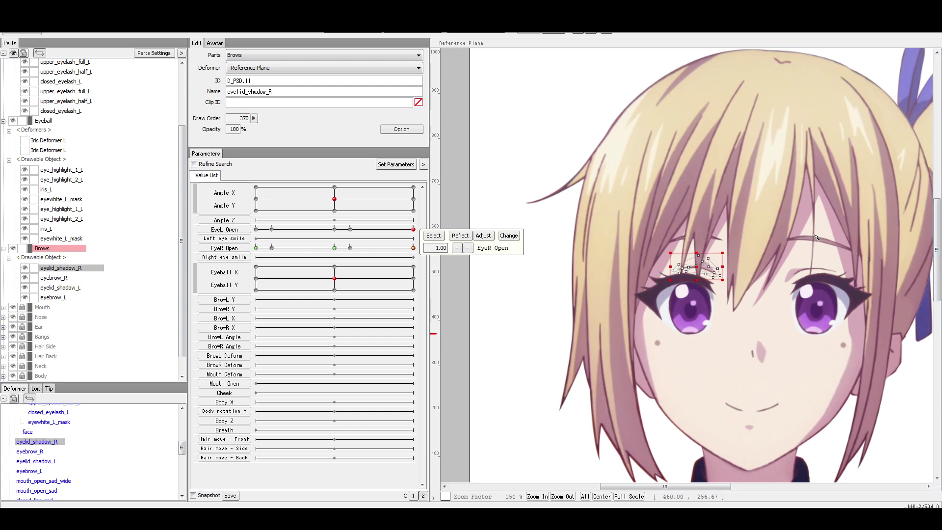
Sweep EyeL Open with the full face in view and examine the whole character with Angle X and Angle Y at 0.
drag(938, 216, 937, 226)
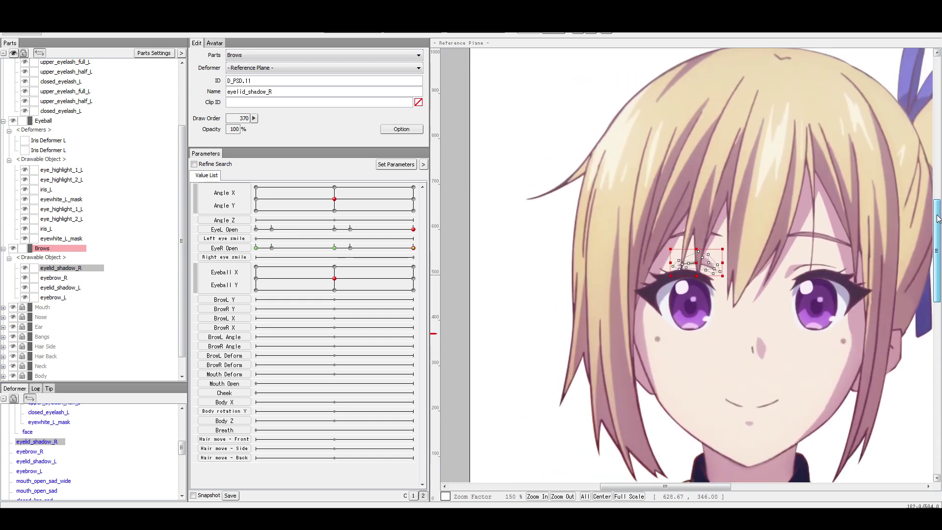
drag(661, 486, 694, 486)
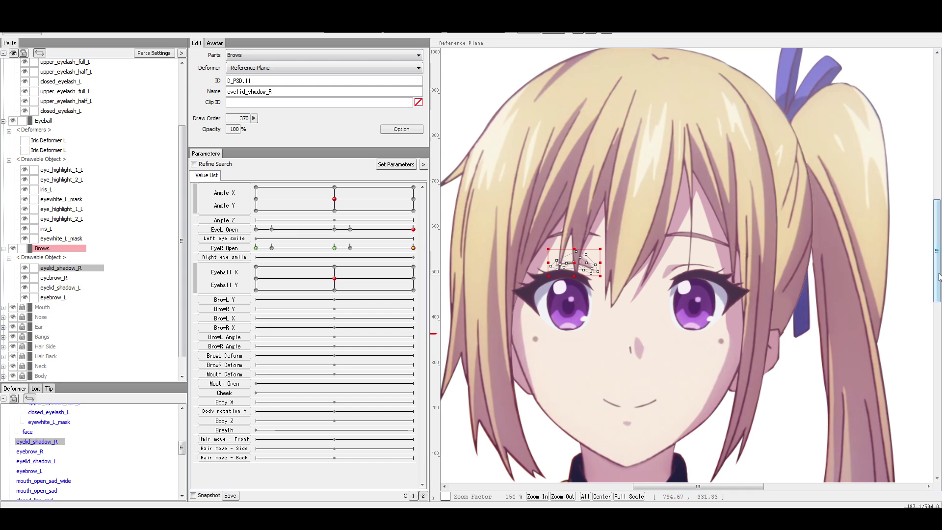
drag(938, 255, 937, 265)
drag(341, 232, 520, 240)
mouse_move(337, 199)
mouse_down()
mouse_move(267, 187)
mouse_move(398, 212)
mouse_move(363, 192)
mouse_move(274, 196)
mouse_move(359, 211)
mouse_move(334, 198)
mouse_up()
scroll(752, 265, down, 2)
scroll(765, 285, up, 2)
scroll(782, 307, down, 1)
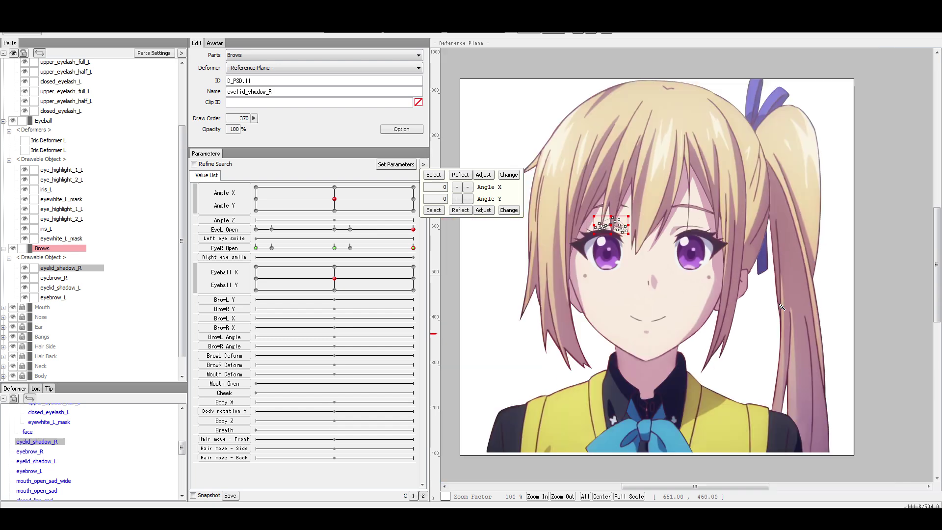